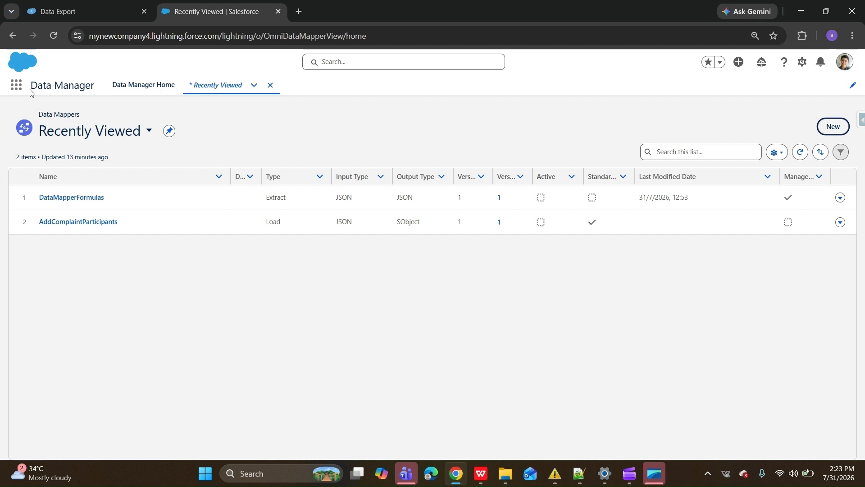
Create a data mapper named FormulasOnDataMapperExtract with interface type Extract and JSON as both input and output type
click(838, 128)
click(310, 179)
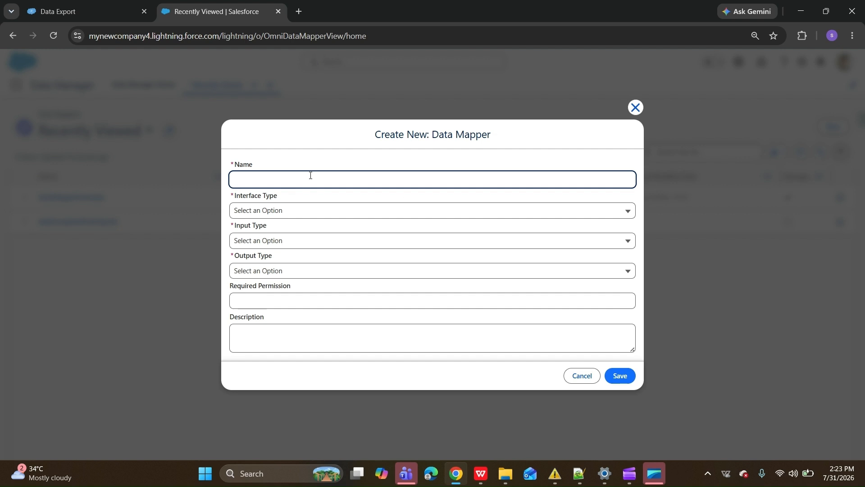
text(FormulasOnDataMapperExtract)
click(310, 211)
click(275, 230)
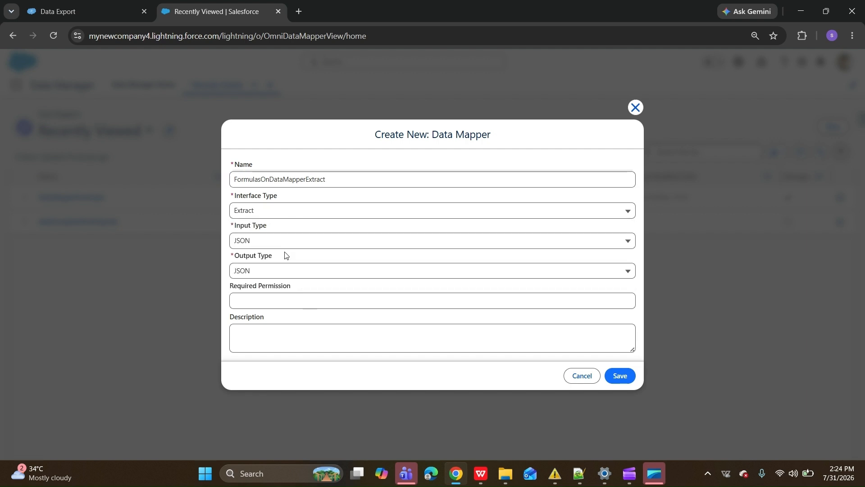
click(625, 377)
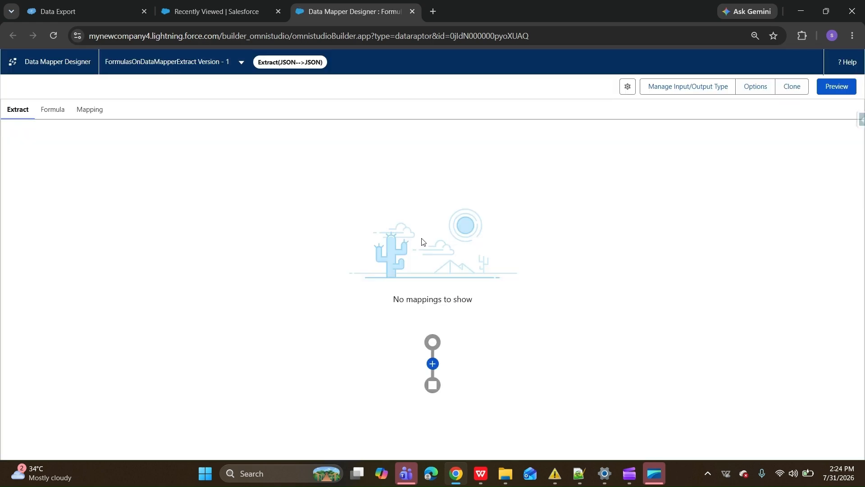
Add an extract object for Account with the extract object path AccountDetails
click(435, 372)
click(352, 261)
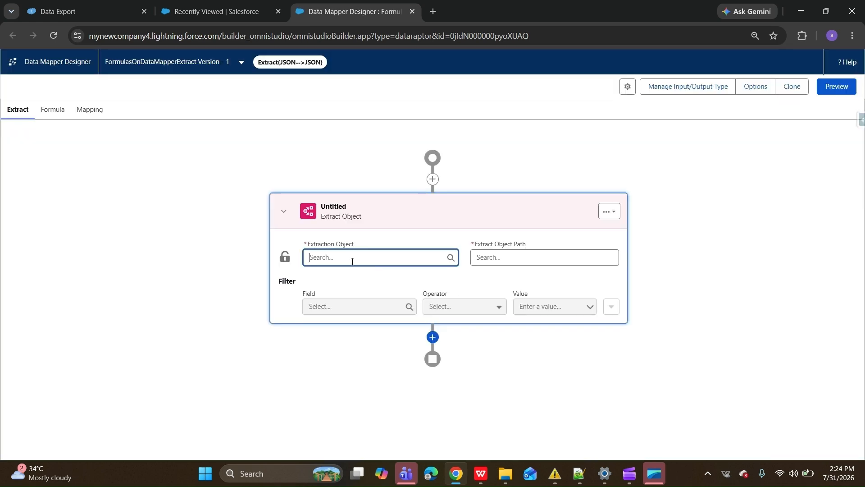
text(Account)
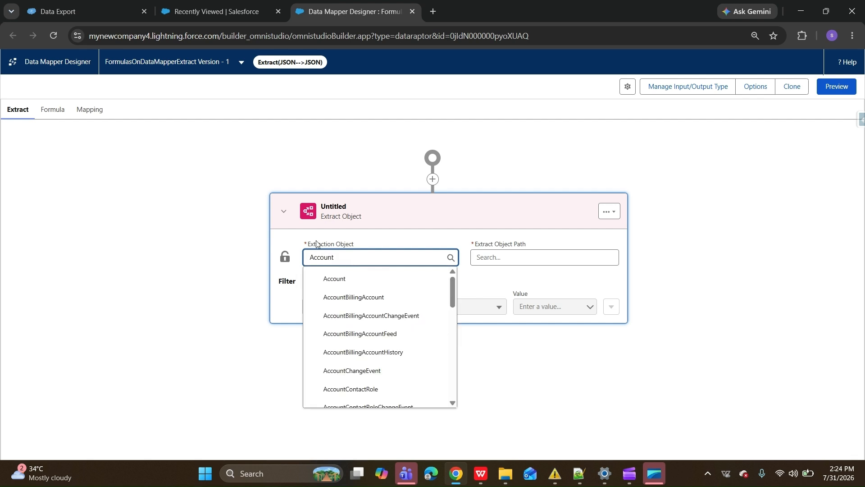
click(335, 278)
click(501, 256)
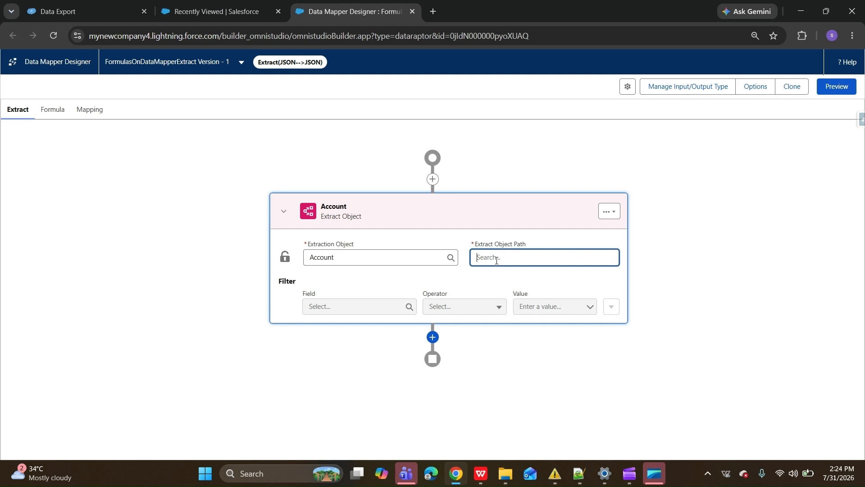
text(AccountDeta)
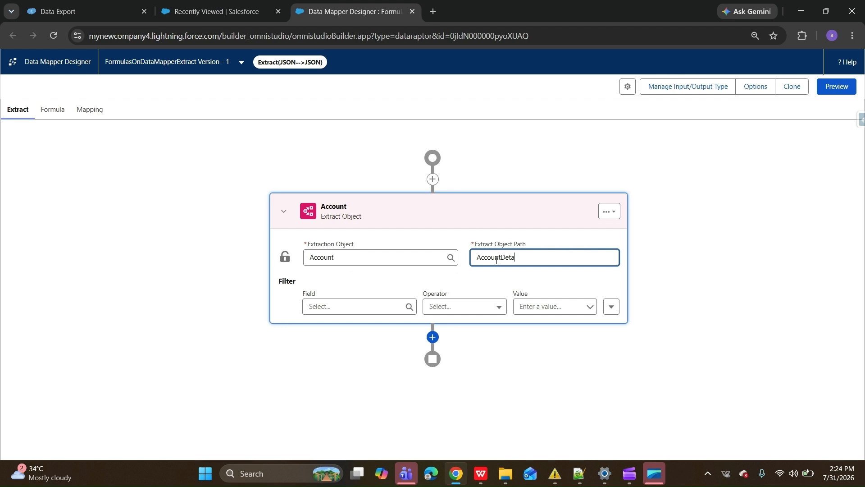
text(ils)
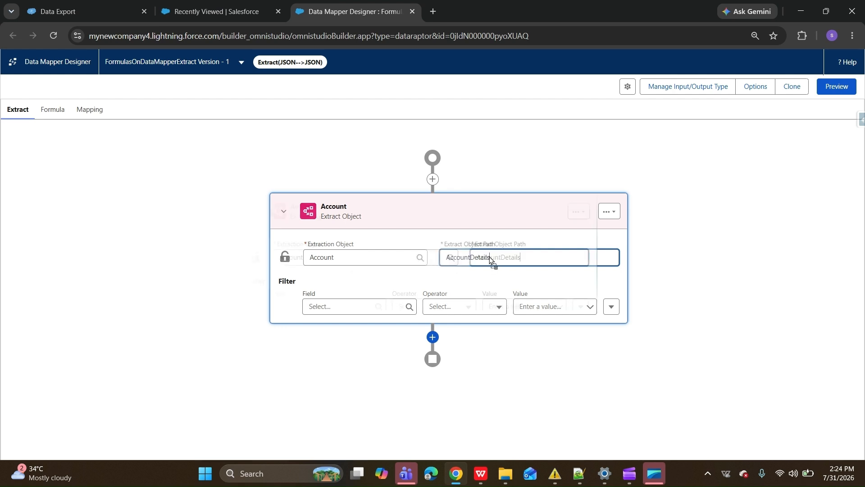
double_click(512, 262)
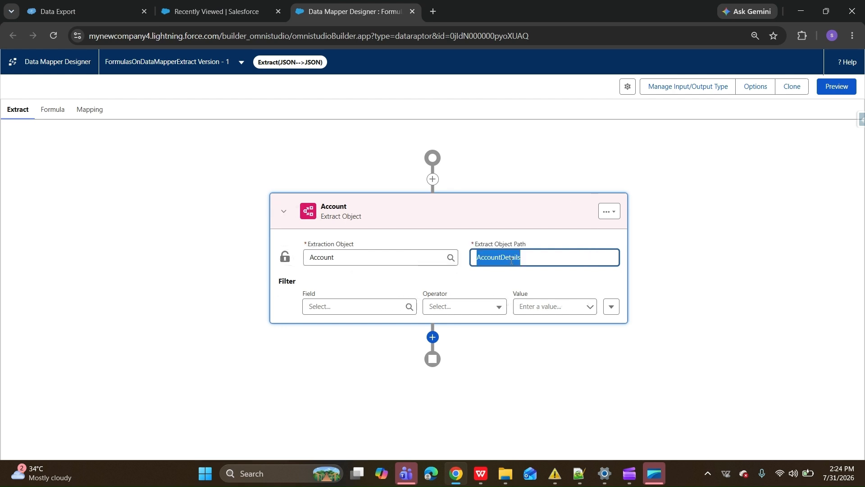
Filter the Account extraction to records whose Id is Not Equal To "$Vlocity.NULL"
click(402, 305)
click(345, 171)
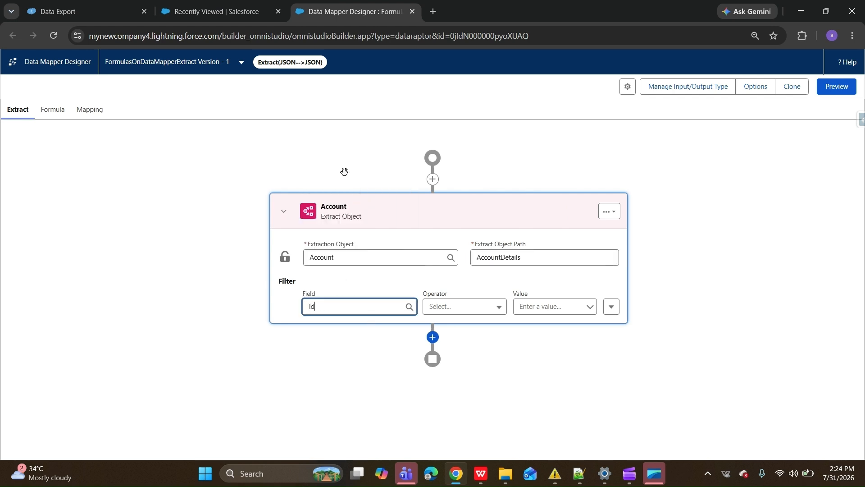
click(464, 307)
click(450, 348)
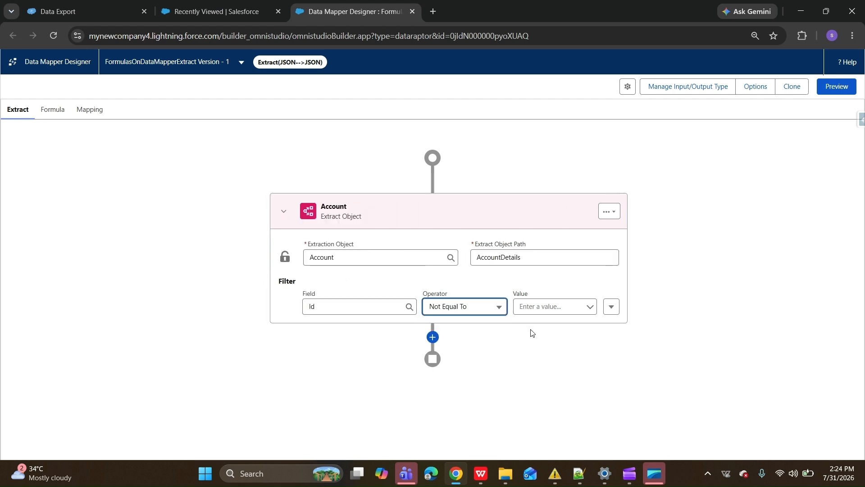
click(531, 310)
text("")
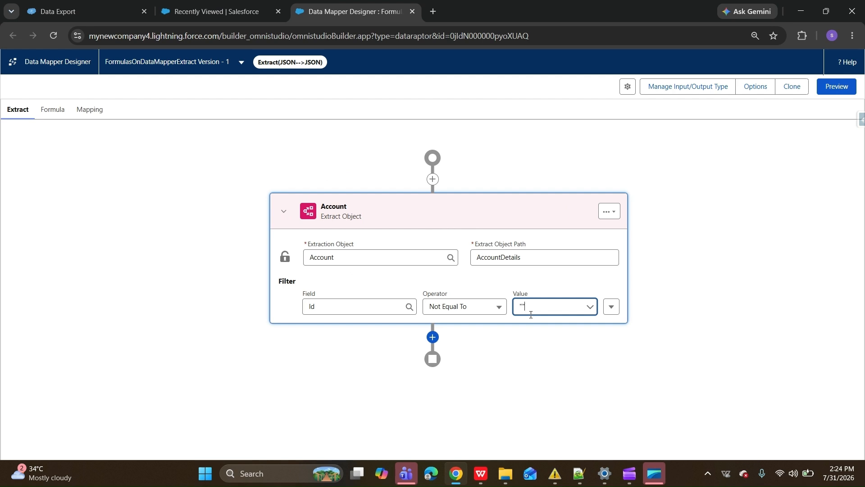
key(Left)
text($)
text(VId)
text(otiy)
key(BackSpace)
key(BackSpace)
key(BackSpace)
key(BackSpace)
key(BackSpace)
text(ocity.NULL)
Add a LIMIT of 5 to the Account extraction
click(609, 311)
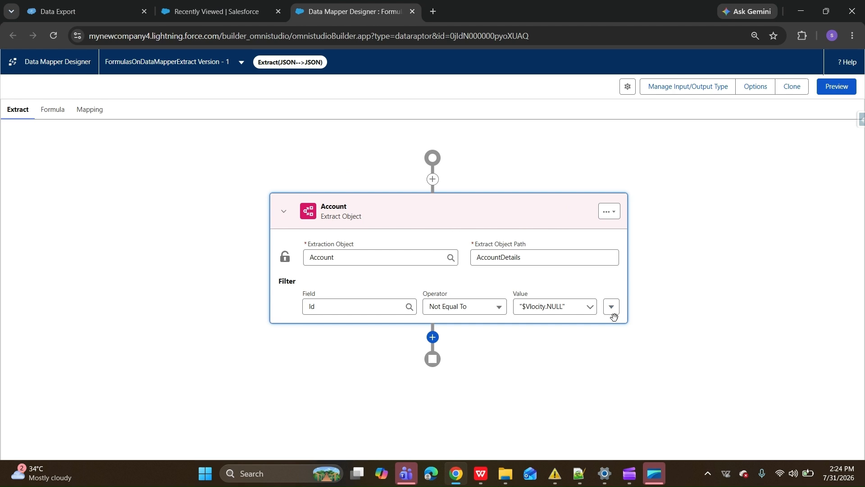
click(612, 311)
click(603, 369)
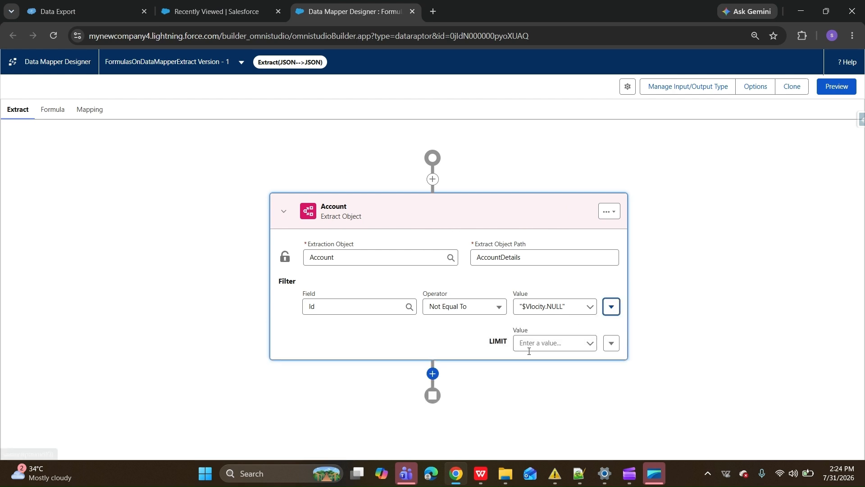
click(537, 349)
text(5)
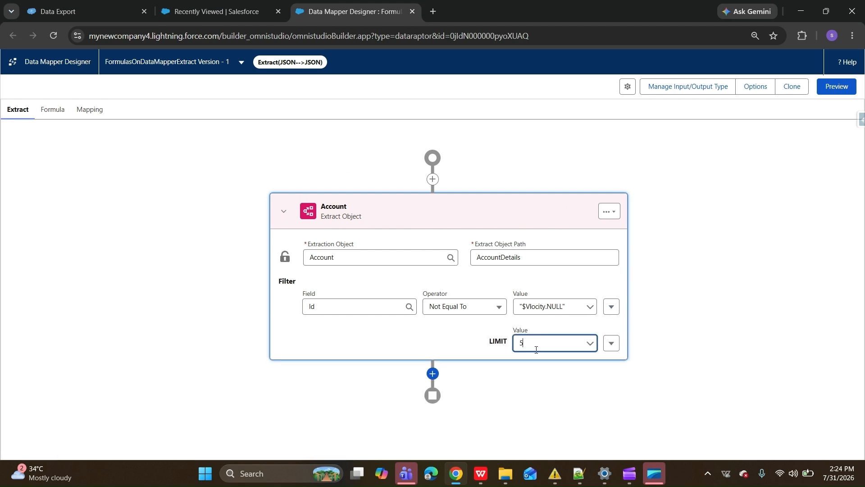
click(792, 202)
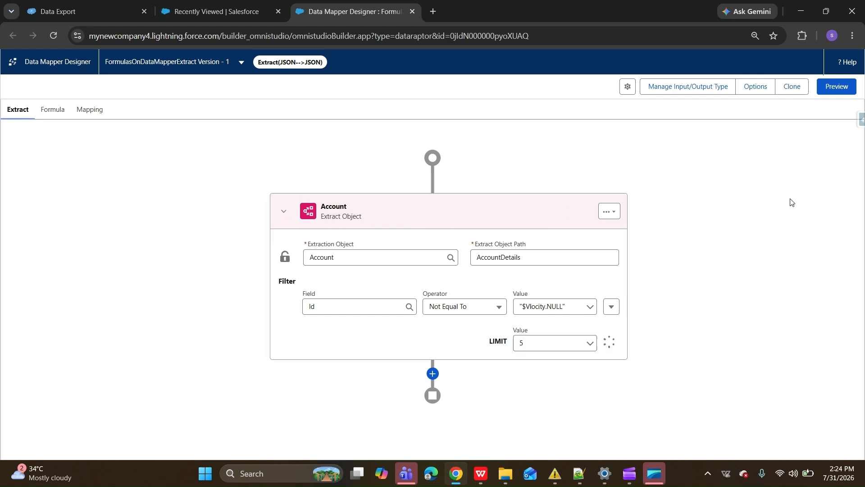
Create a mapping from AccountDetails:Name to the JSON output path Account:Name, and save it with a new mapping started
click(87, 109)
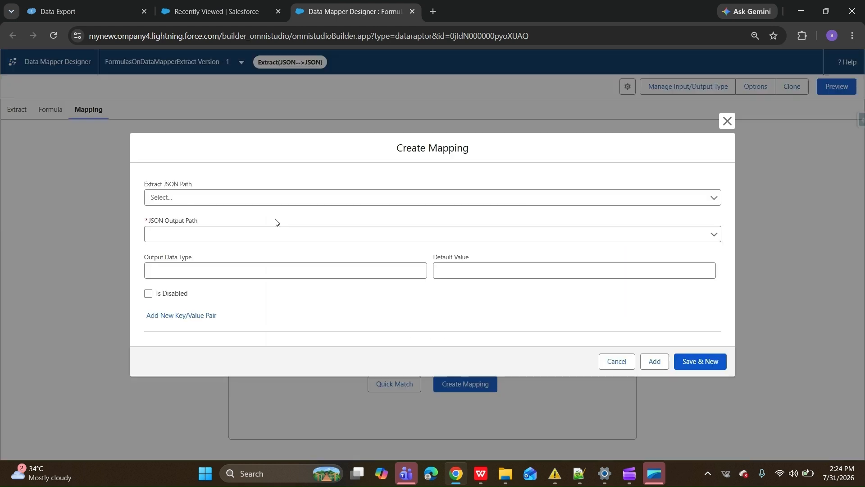
click(225, 199)
click(226, 273)
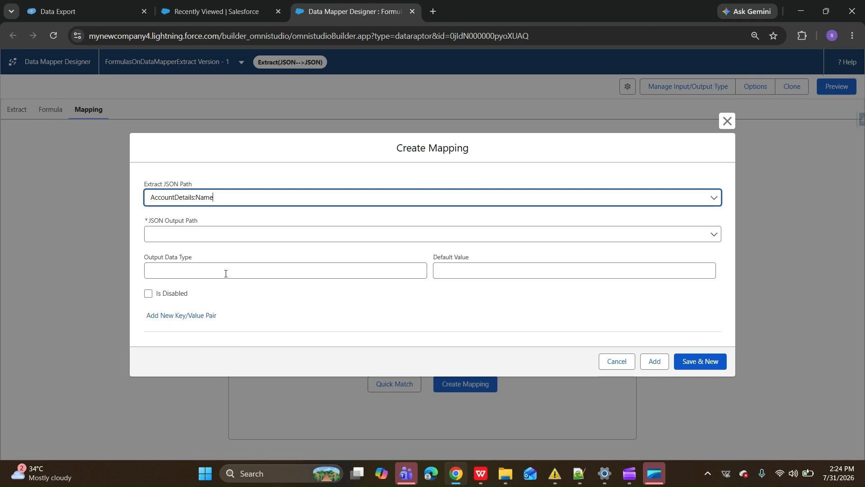
click(216, 237)
text(Accoun)
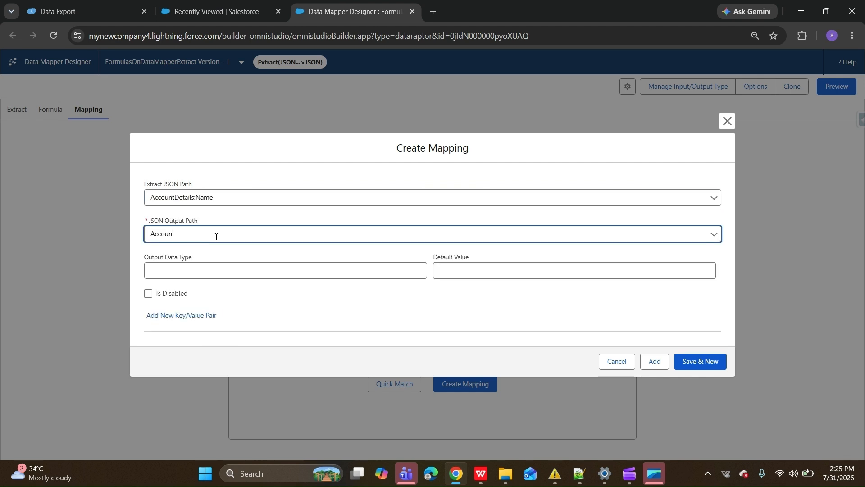
text(t:Name)
double_click(160, 235)
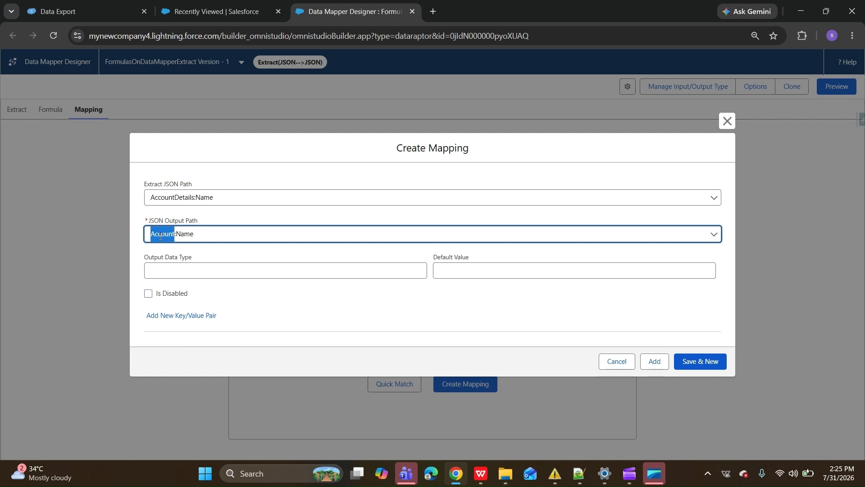
double_click(185, 235)
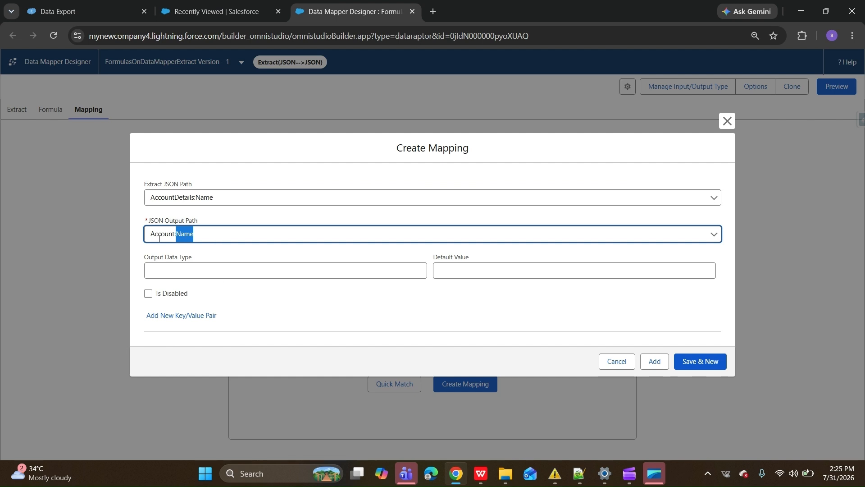
click(170, 236)
double_click(170, 236)
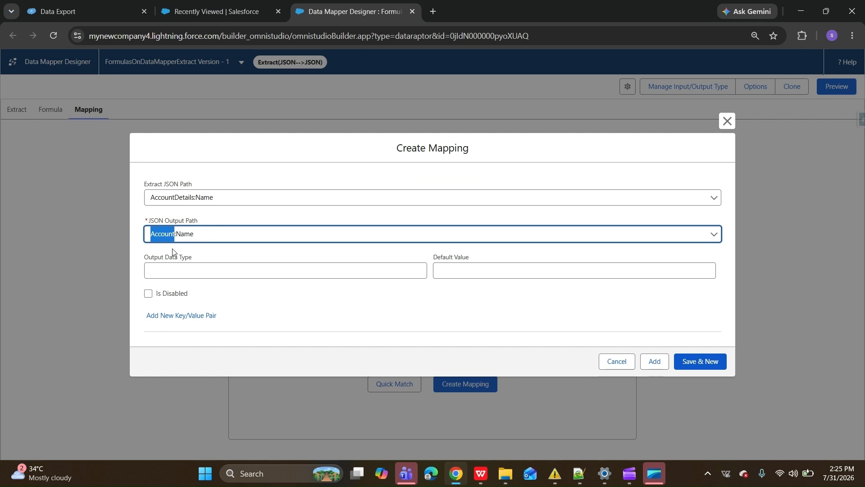
click(189, 235)
click(698, 366)
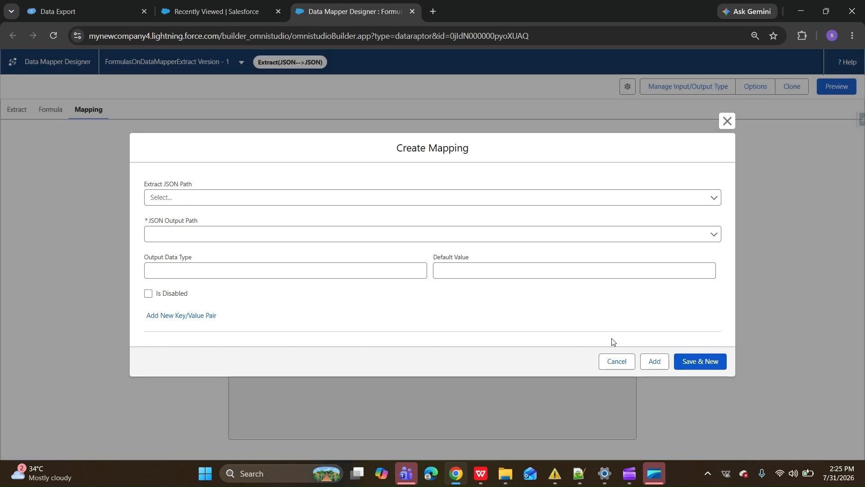
Add a mapping from AccountDetails:Industry to the JSON output path Account:Industry
click(174, 197)
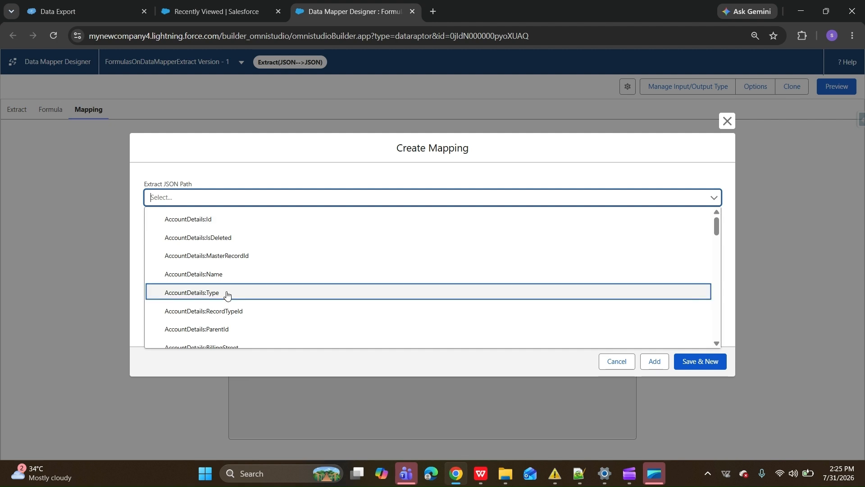
scroll(234, 338, down, 3)
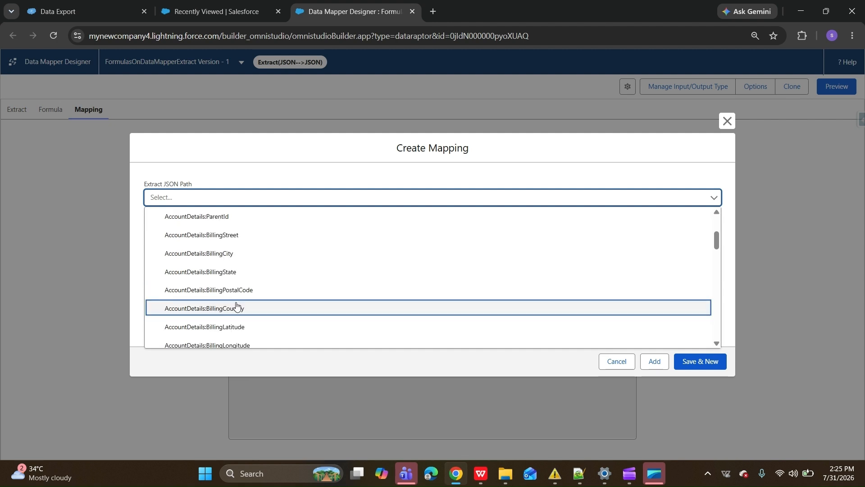
scroll(237, 307, down, 2)
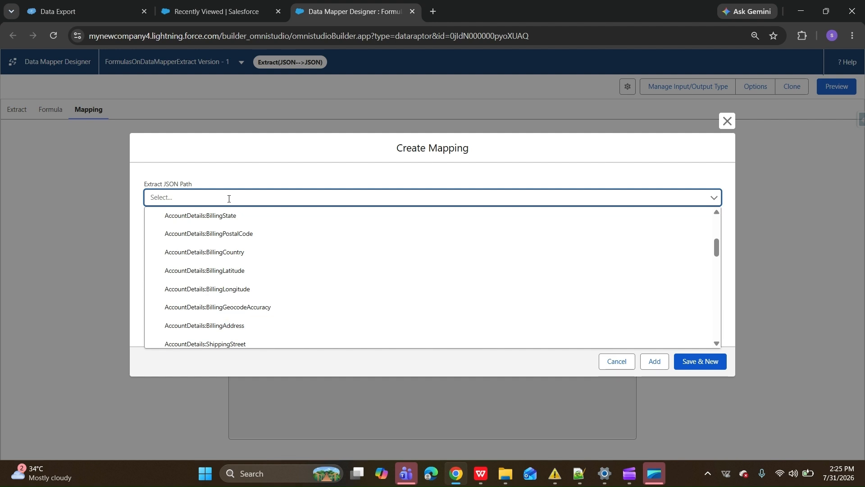
text(Indust)
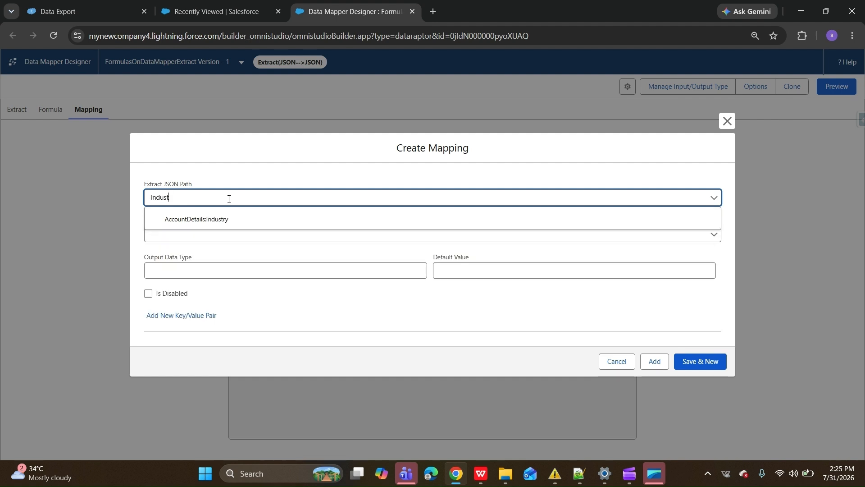
click(233, 219)
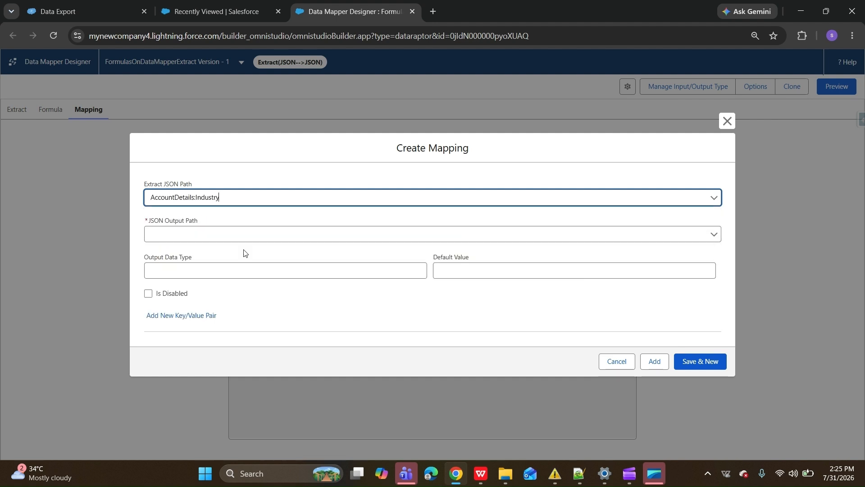
click(223, 239)
text(Accoun)
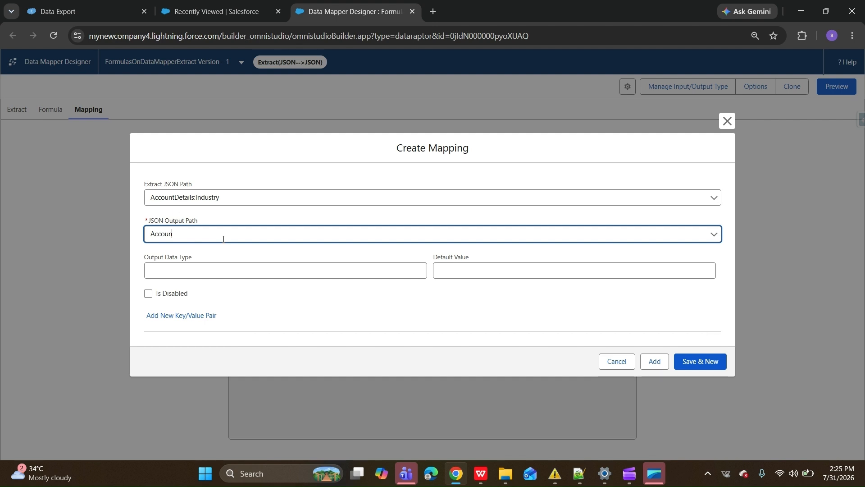
text(t:Industry)
click(662, 368)
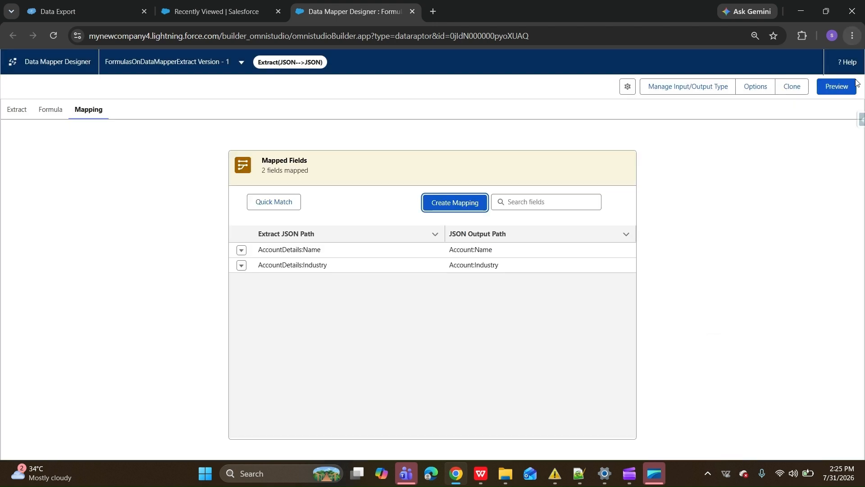
Execute the data mapper in preview and examine the Account names and industries in the response
click(854, 85)
click(169, 451)
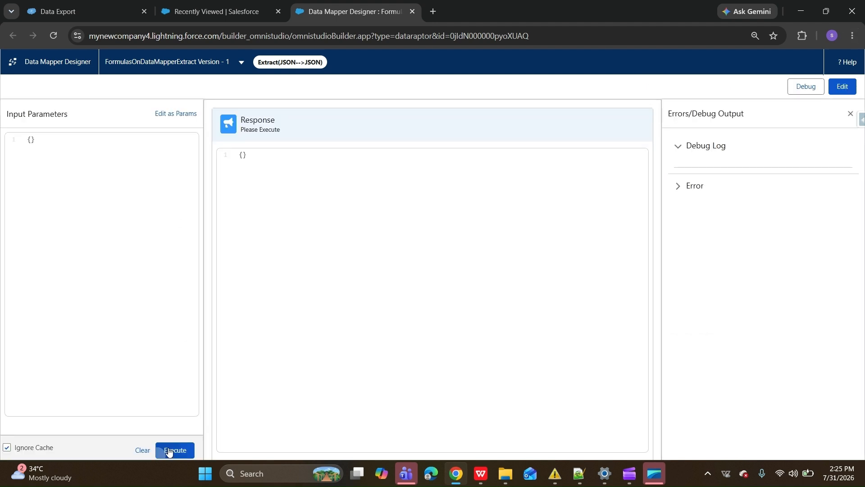
drag(246, 164, 243, 355)
click(841, 86)
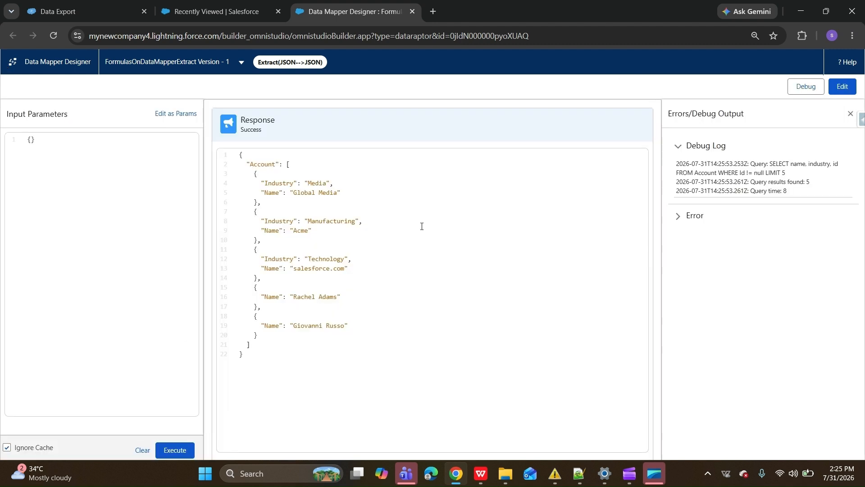
double_click(270, 165)
click(269, 192)
drag(269, 192, 305, 197)
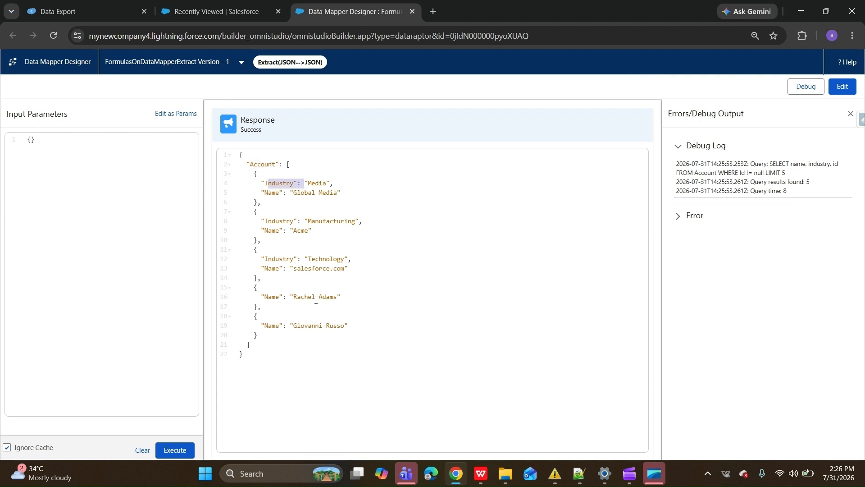
Return the data mapper to editing and add a new extract formula, opened for editing
click(840, 94)
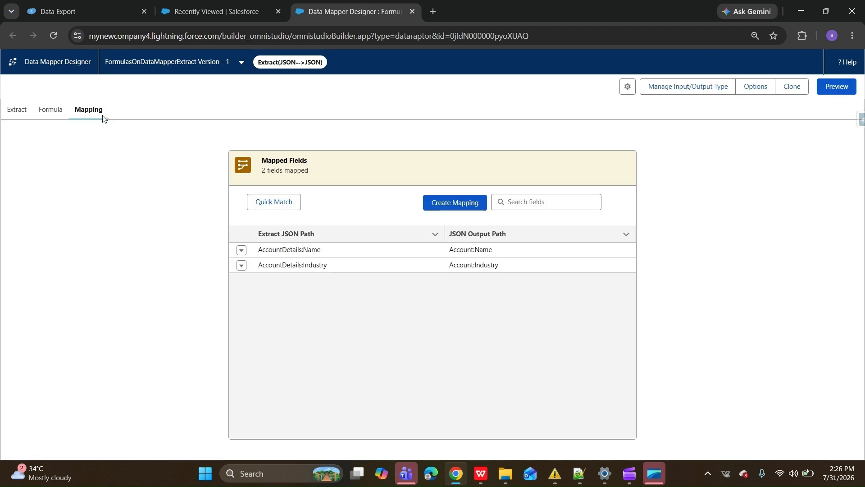
click(52, 111)
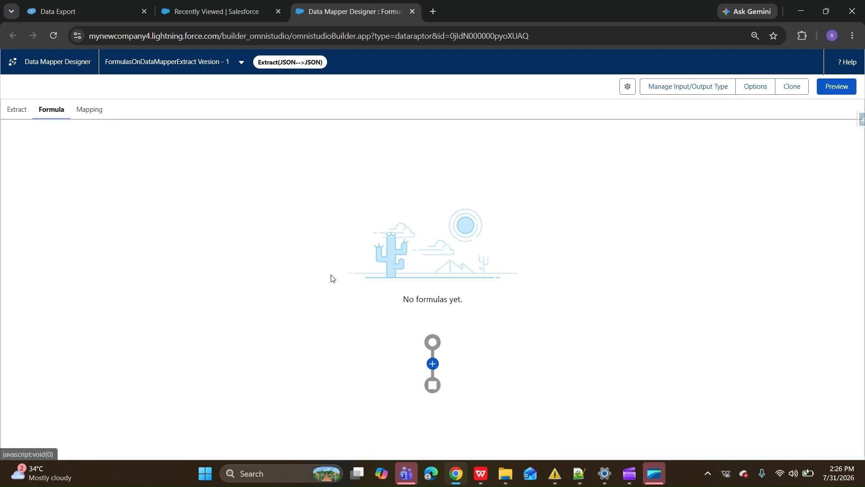
click(432, 364)
click(594, 212)
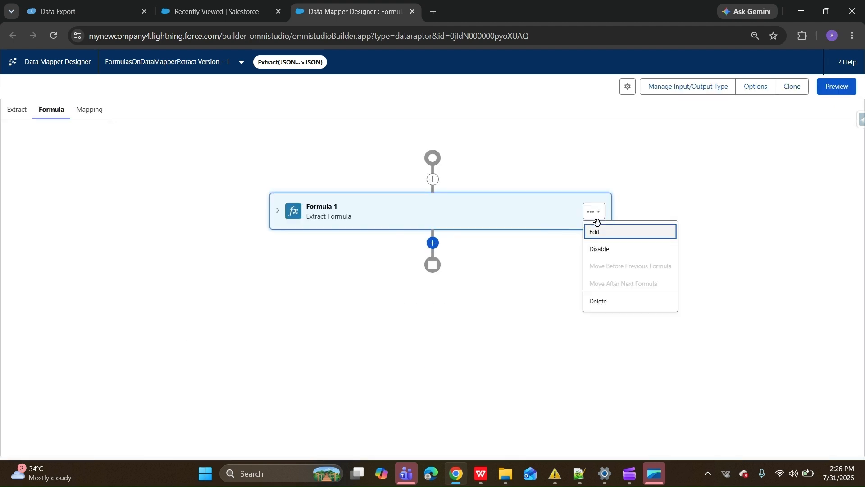
click(598, 231)
click(346, 241)
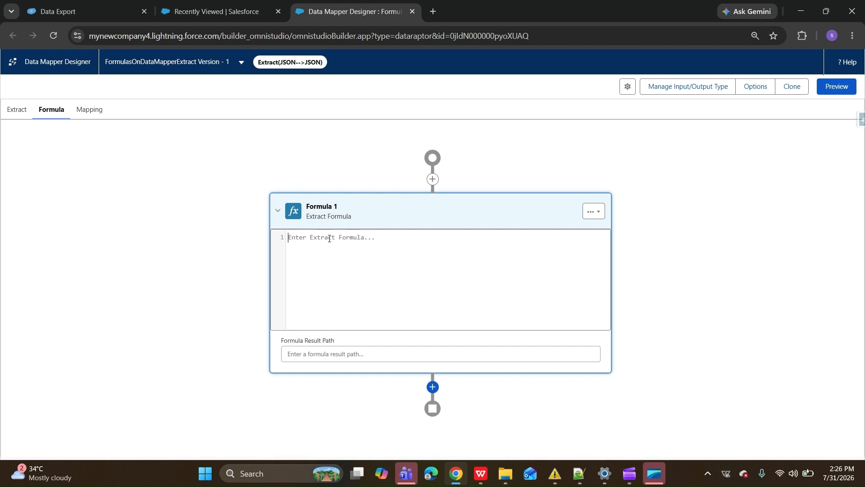
Begin the extract formula with an IF function that has an empty ISBLANK() as its condition
text(IF(IS)
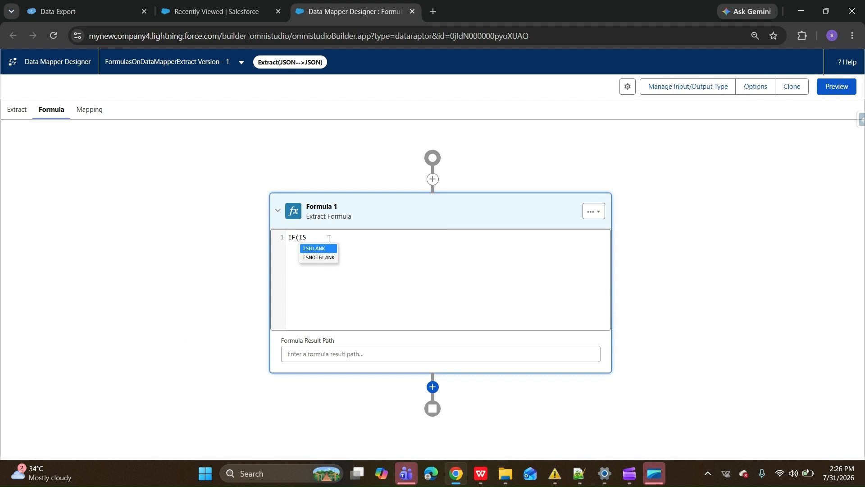
key(Return)
text(()
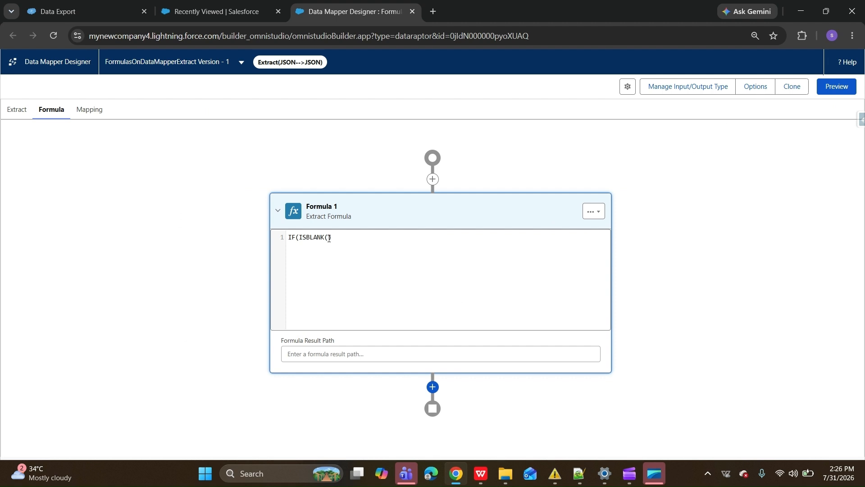
text(%%))
key(BackSpace)
key(BackSpace)
key(BackSpace)
Look up the Account extract object path and set the ISBLANK argument to %AccountDetails:Type%
click(17, 109)
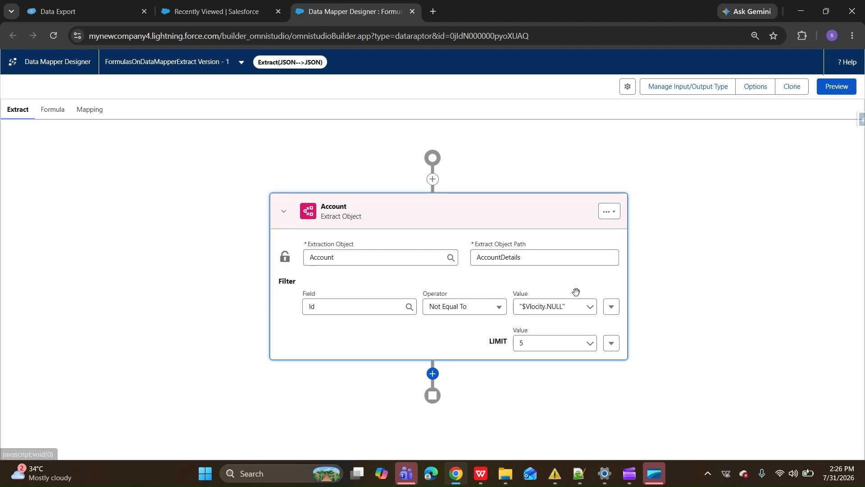
double_click(509, 264)
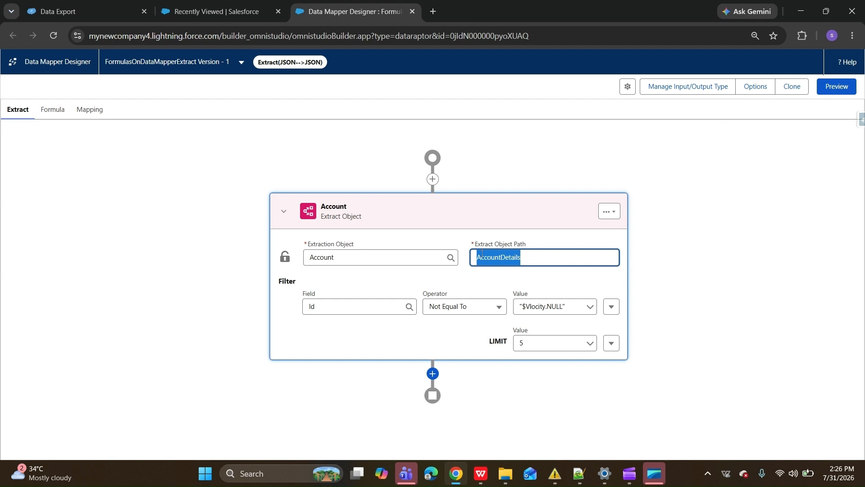
click(52, 110)
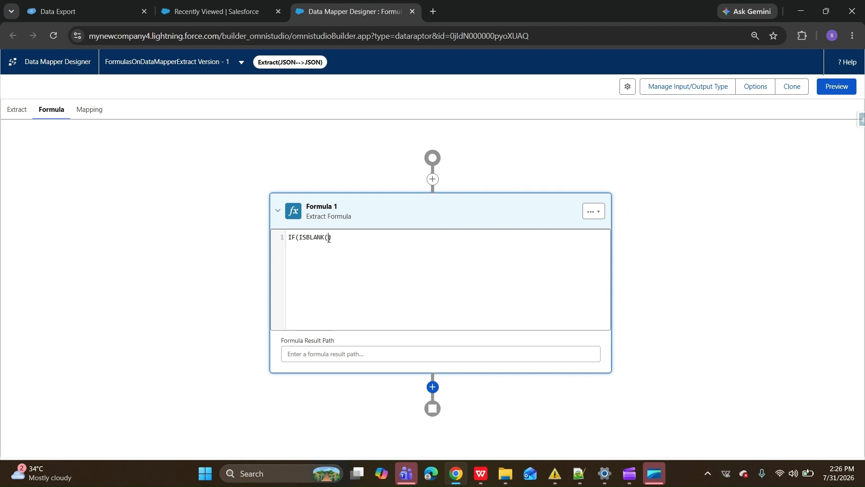
click(24, 115)
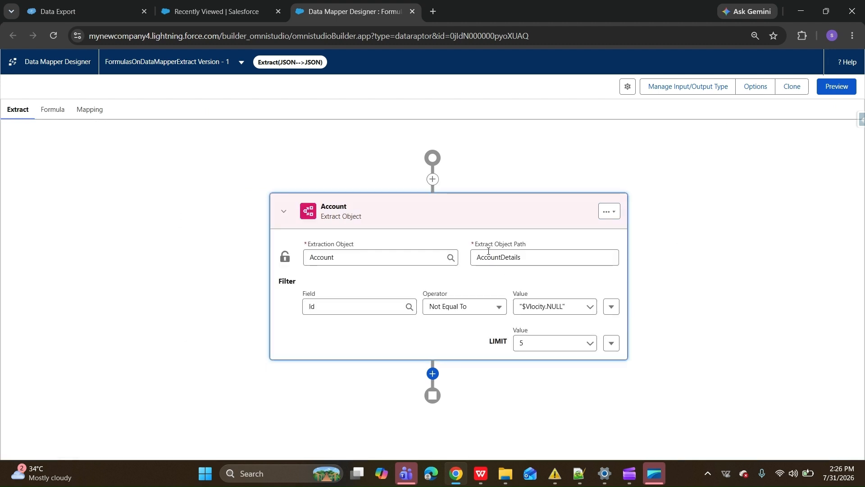
click(48, 114)
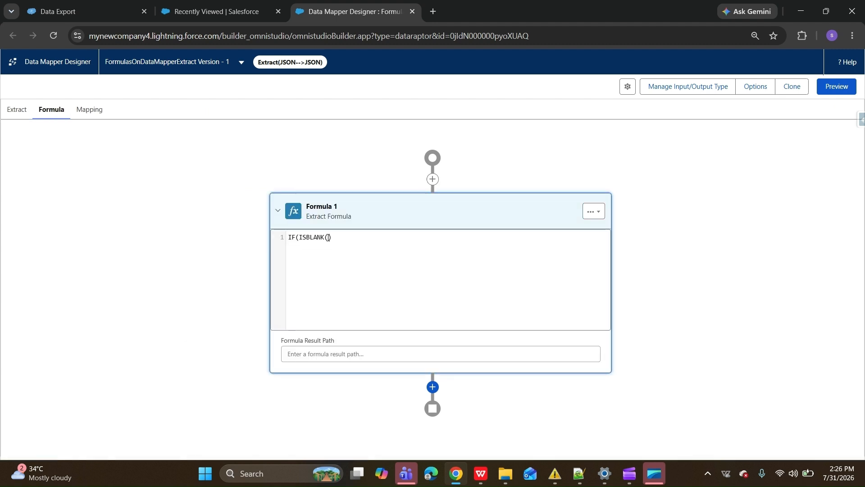
text(AccountDetails:)
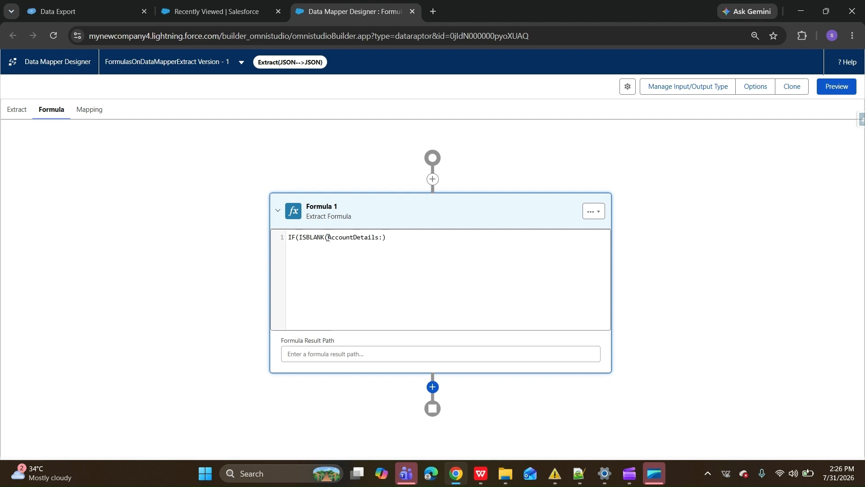
text(Type)
click(328, 237)
text(%)
text(%)
drag(329, 239, 401, 241)
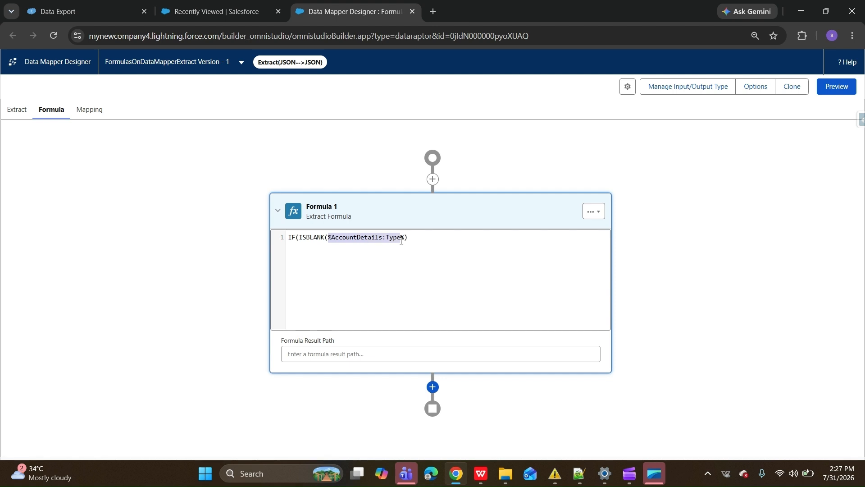
click(333, 242)
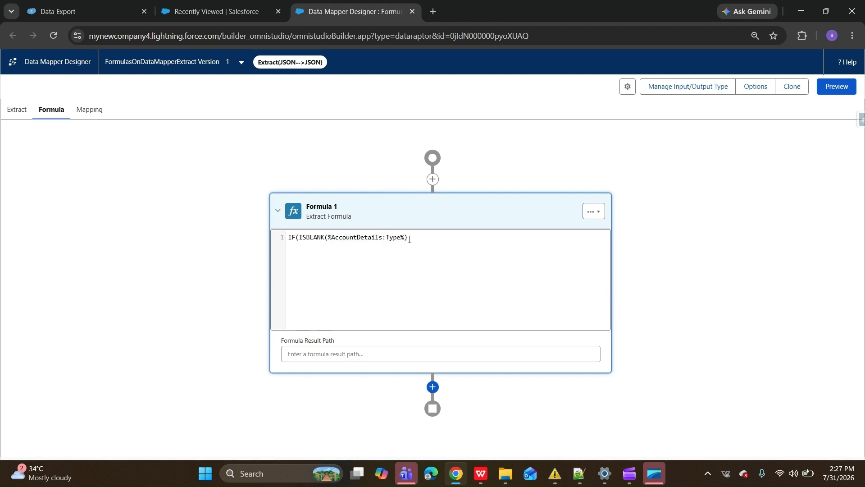
Add "Type Field is Blank" as the IF formula's value when the condition is true
text(,"Type Fo)
key(BackSpace)
text(ield is Blank,)
key(Left)
text(")
click(485, 238)
drag(485, 238, 415, 238)
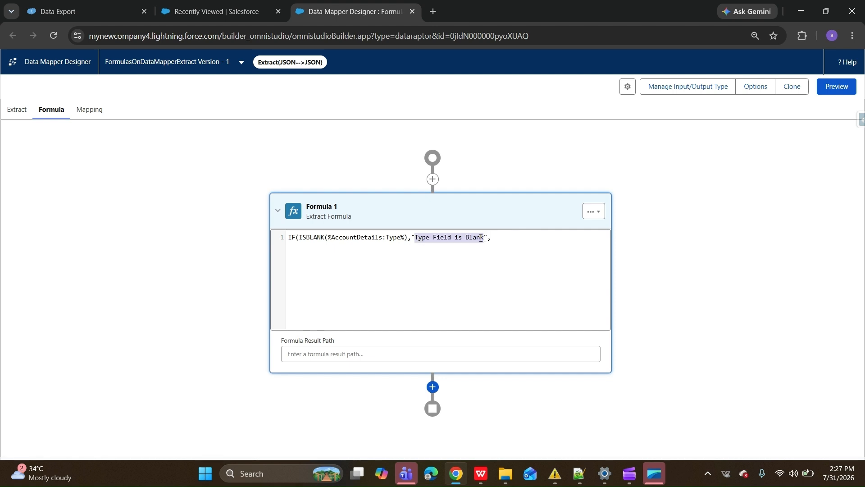
Copy %AccountDetails:Type% from the condition in as the IF formula's false value and close the formula
click(506, 240)
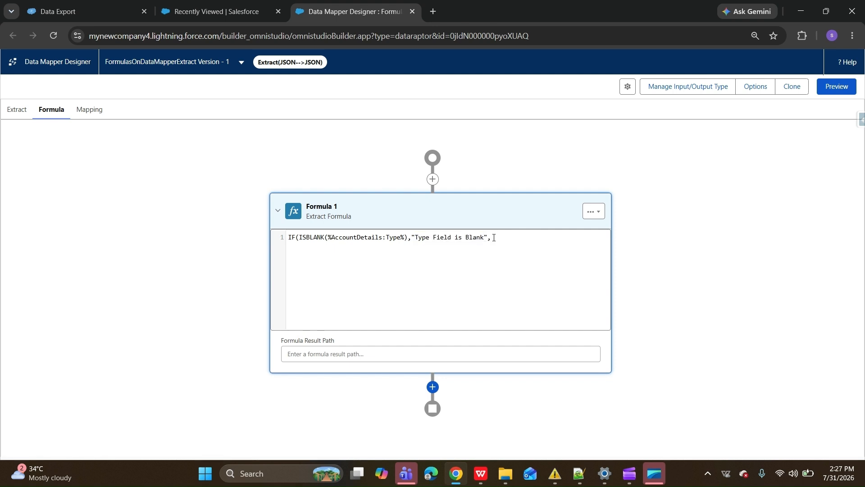
drag(401, 237, 330, 235)
key(ctrl+c)
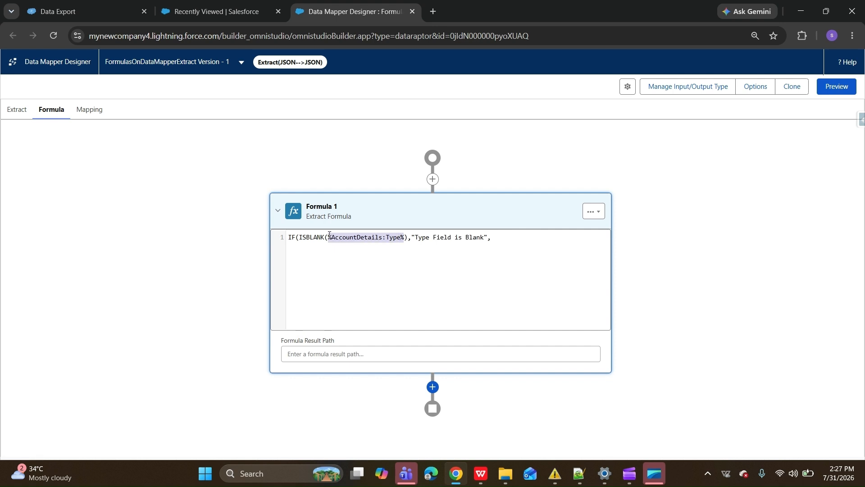
click(507, 241)
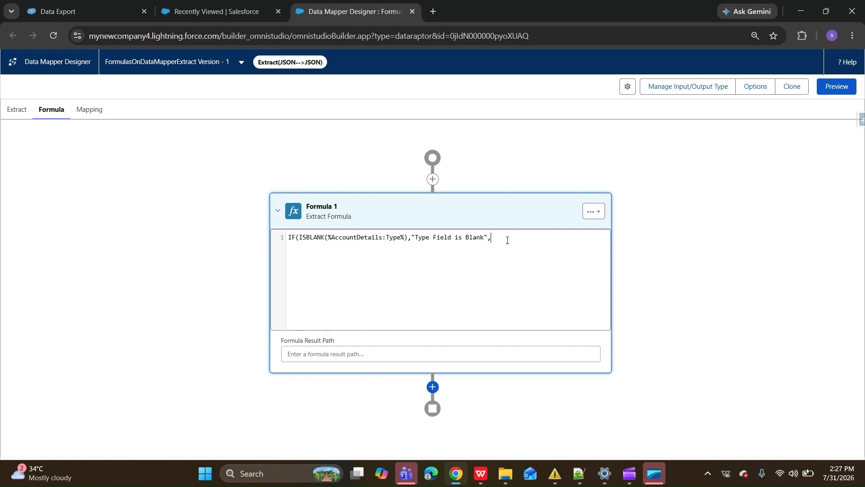
key(ctrl+v)
text())
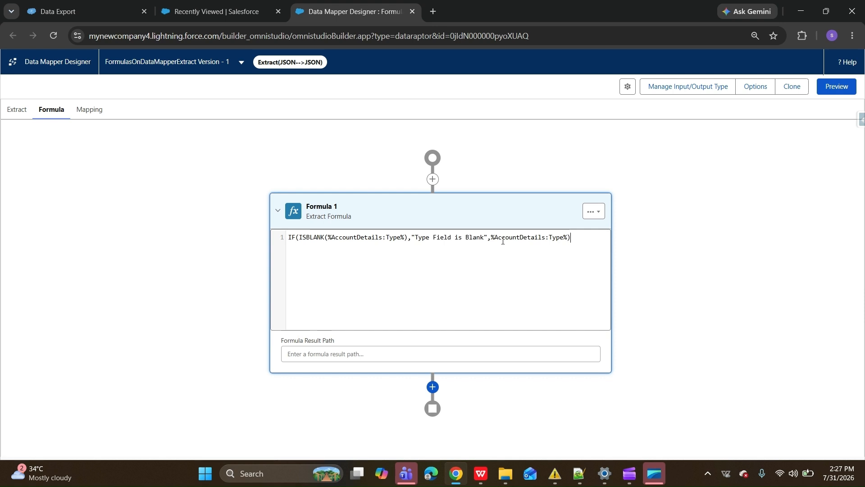
Set the formula result path to AccountTypeField and copy that path
click(350, 356)
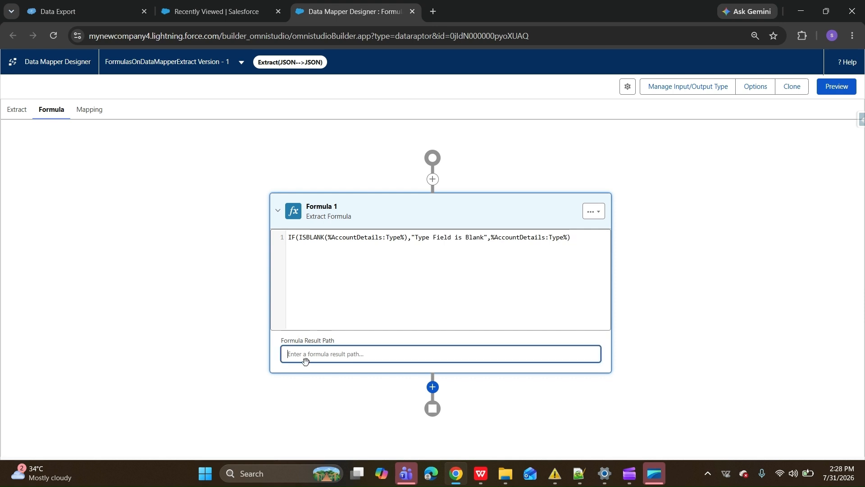
text(AccountTypeField)
drag(332, 358, 320, 353)
double_click(320, 353)
key(ctrl+c)
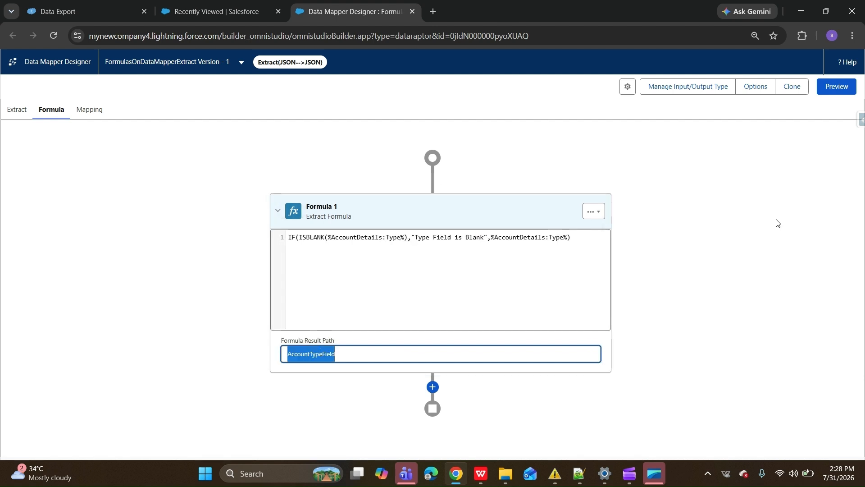
Add a mapping from AccountTypeField to the JSON output path Account:Type
click(89, 110)
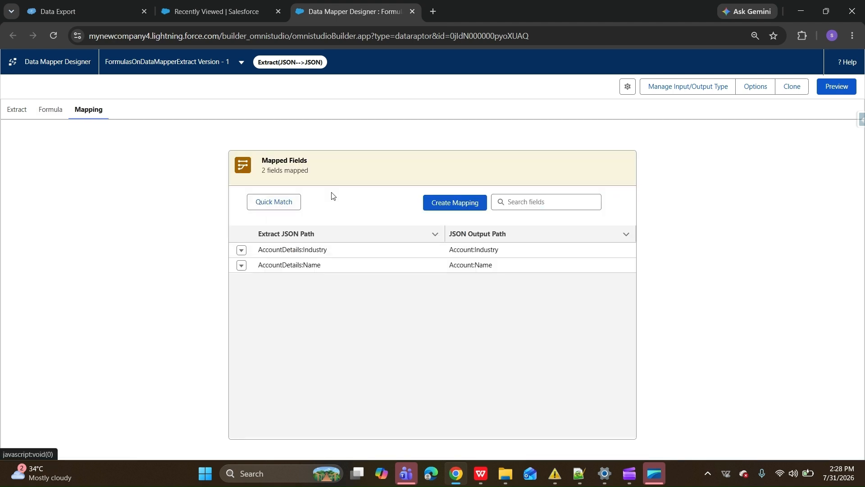
click(455, 203)
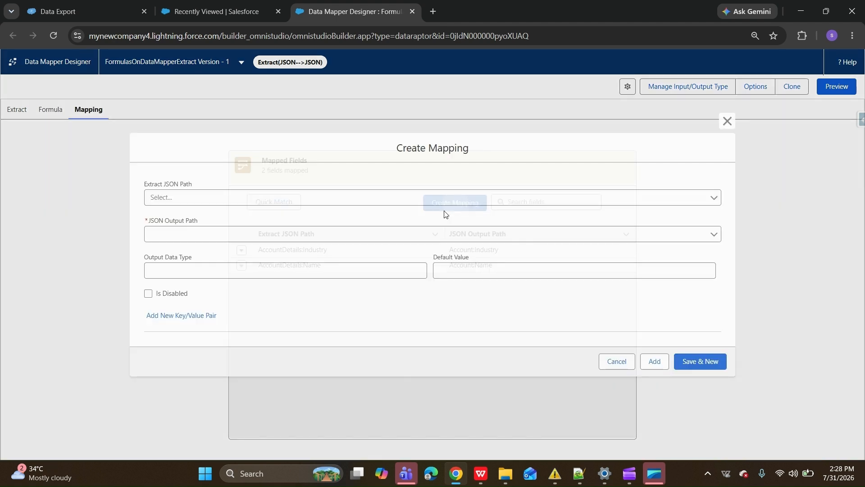
click(203, 197)
key(ctrl+v)
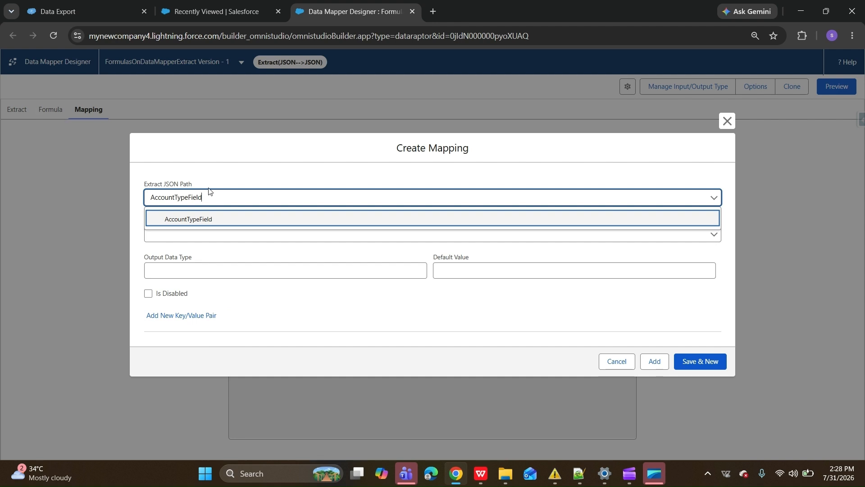
click(212, 220)
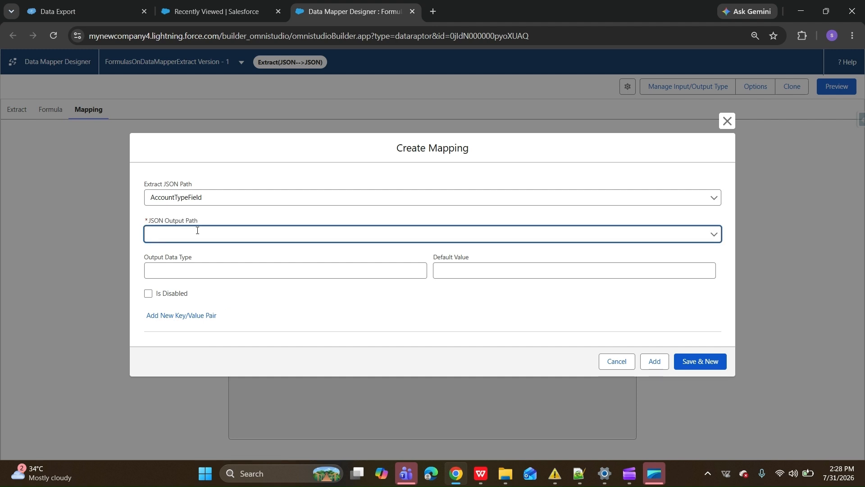
text(Account:Type)
double_click(183, 234)
click(653, 362)
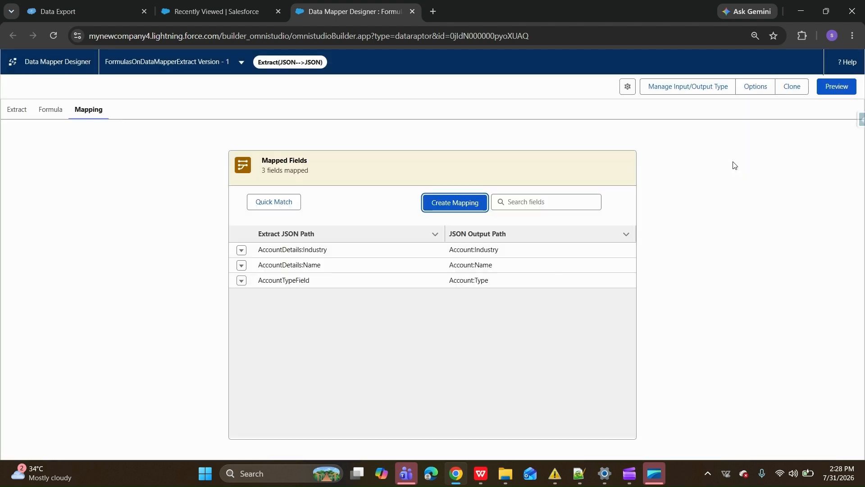
Execute the data mapper in preview and examine the Type value of each account in the response
click(837, 87)
click(178, 453)
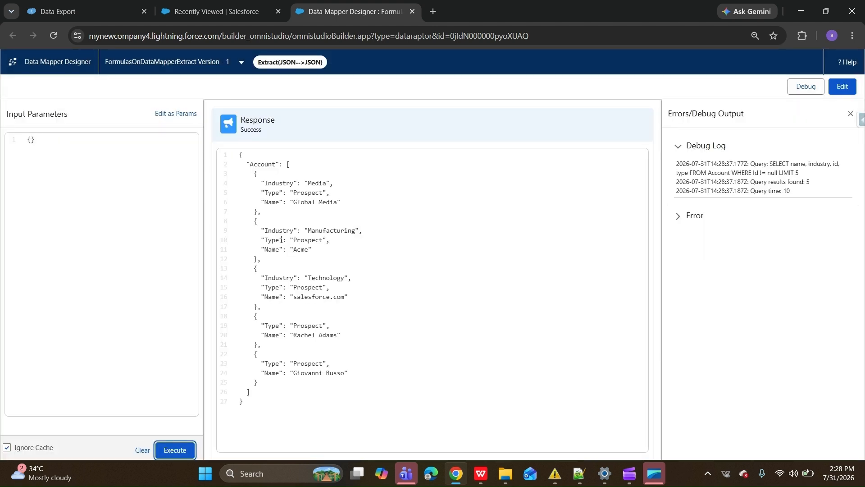
double_click(321, 244)
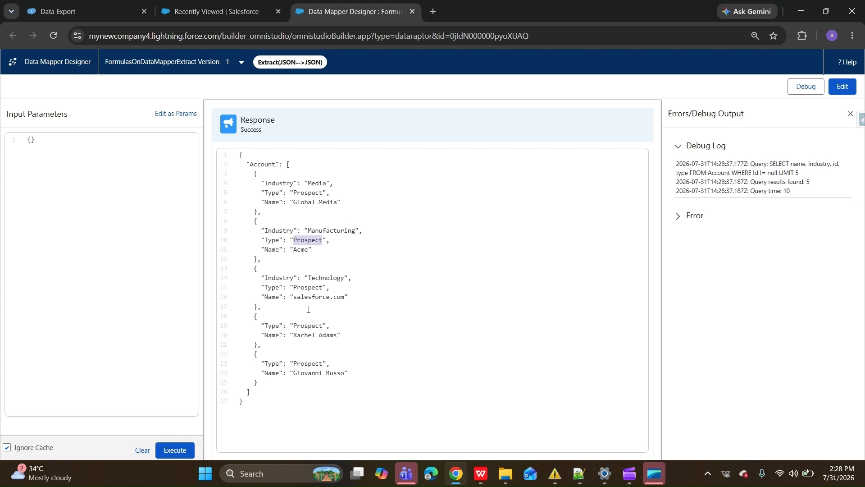
drag(293, 287, 331, 288)
drag(300, 363, 320, 366)
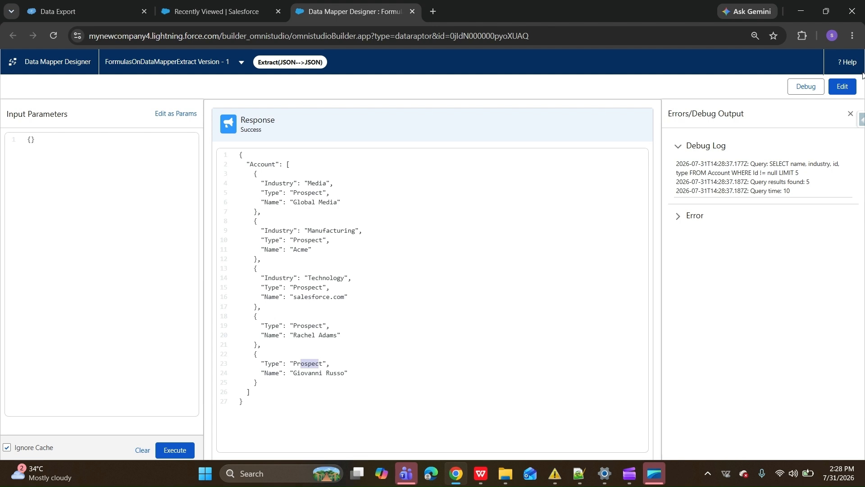
Return to editing and review the Type formula, its result path and the Account extraction settings
click(842, 86)
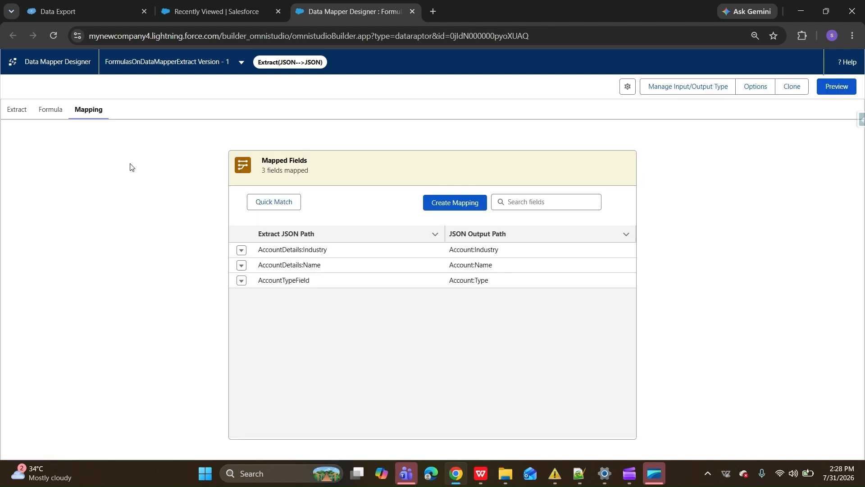
click(51, 110)
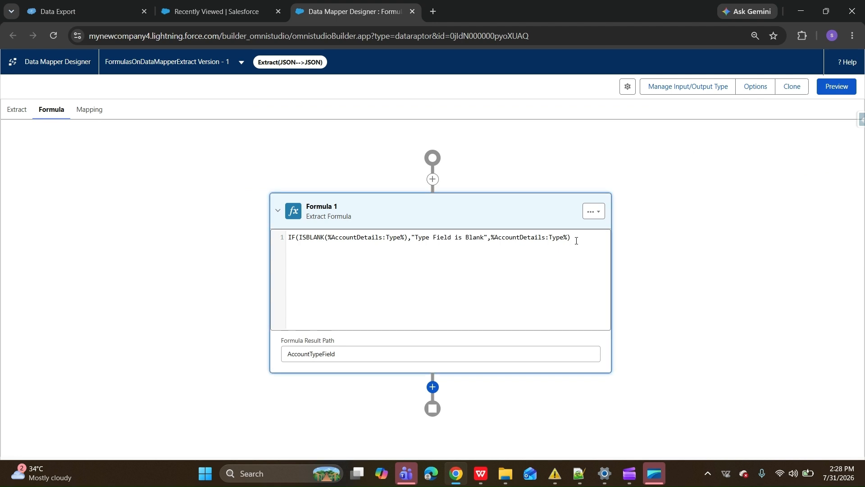
drag(576, 240, 294, 239)
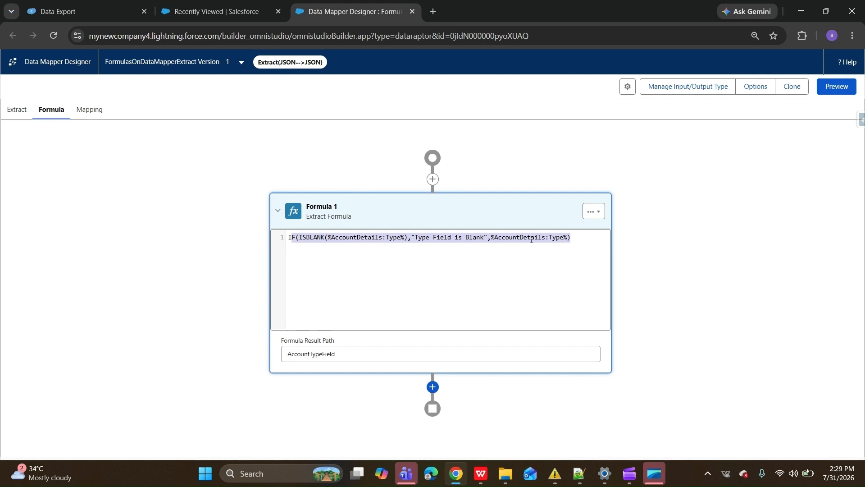
click(324, 355)
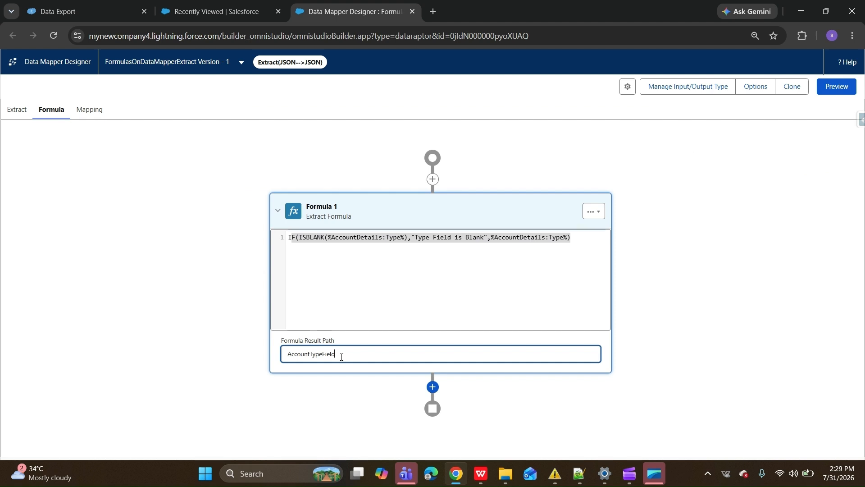
double_click(325, 356)
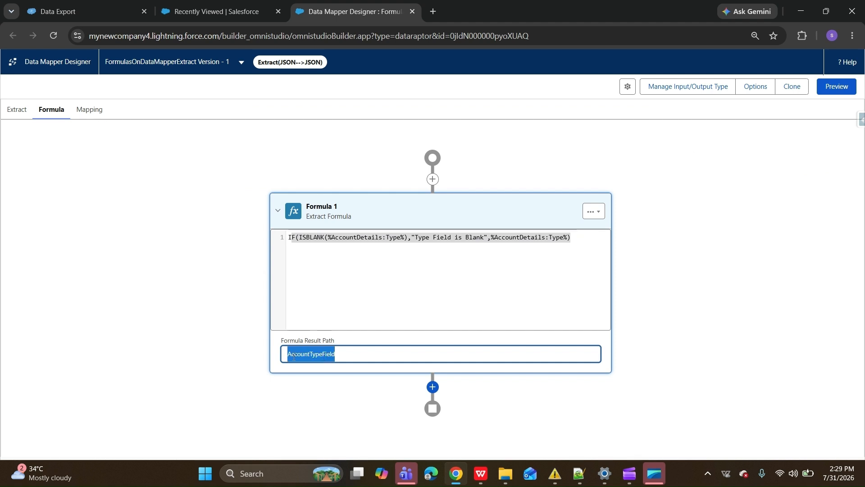
click(12, 114)
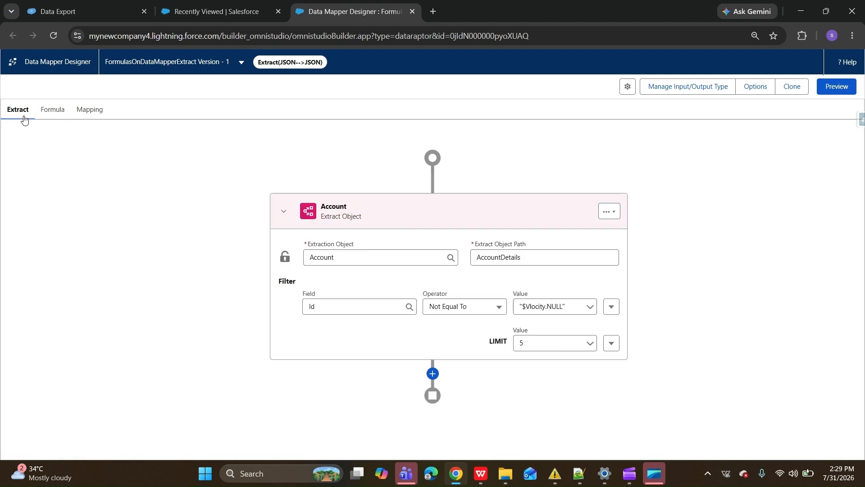
Prefix the formula result path with the Account extract object path so it reads AccountDetails:AccountTypeField
click(52, 111)
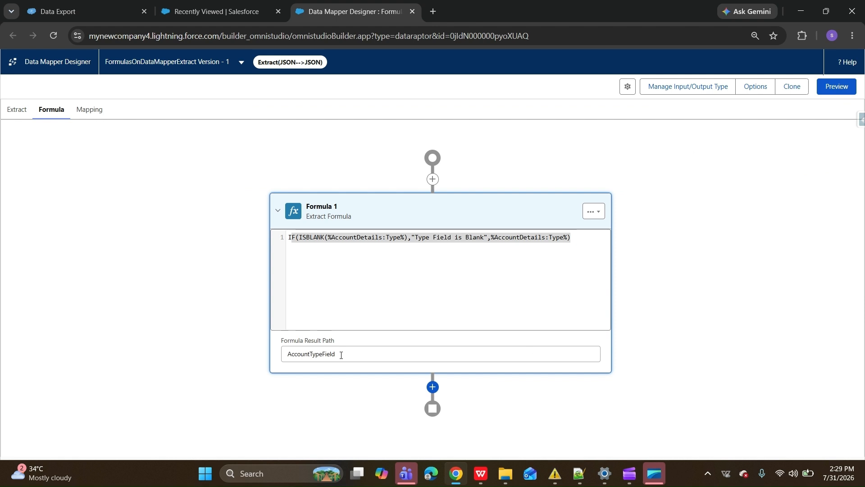
double_click(305, 356)
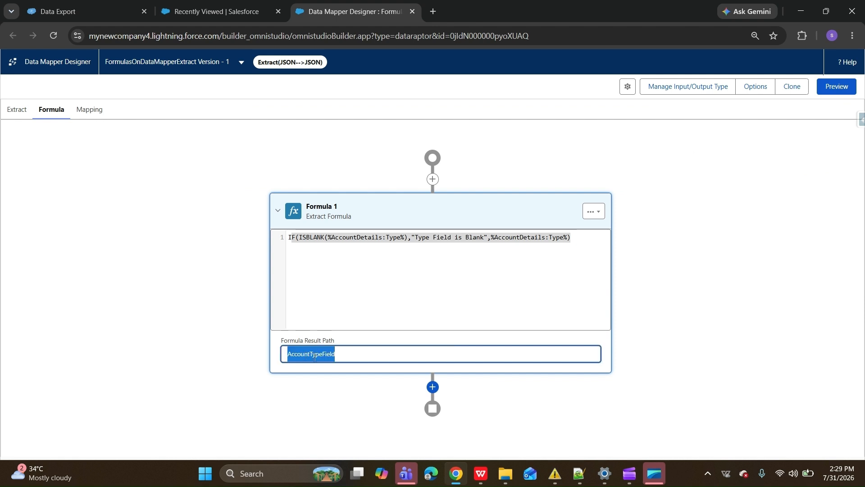
click(314, 356)
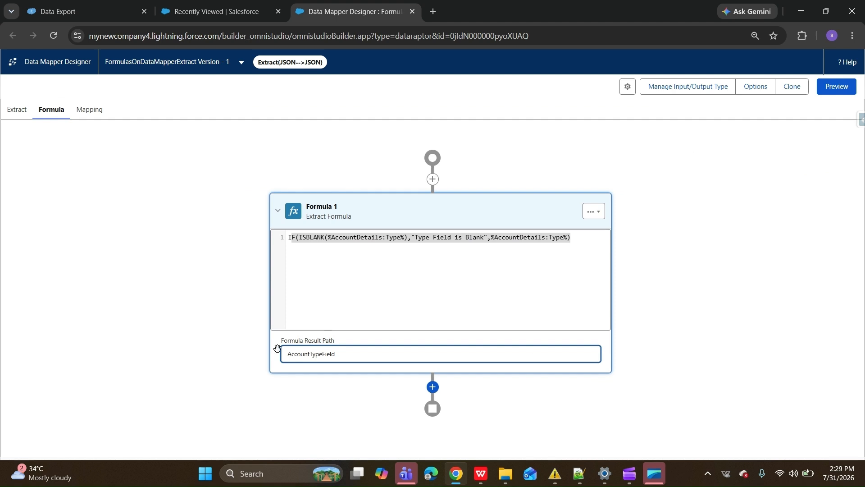
click(18, 110)
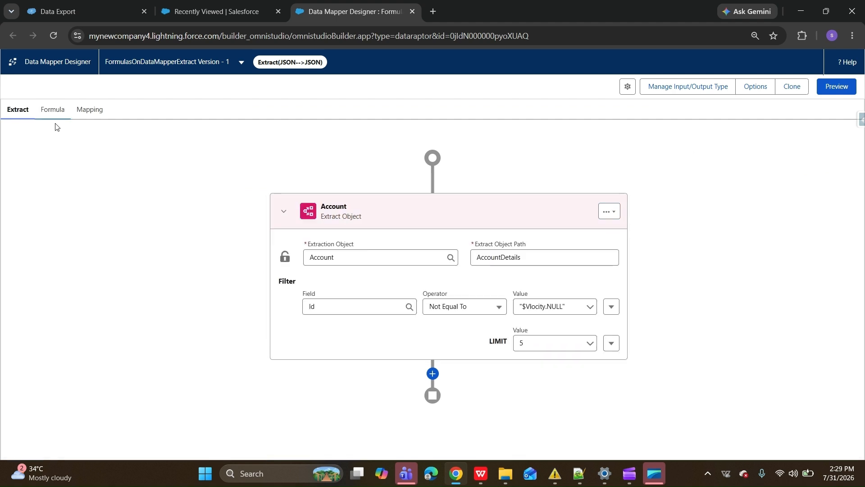
double_click(511, 257)
key(ctrl+c)
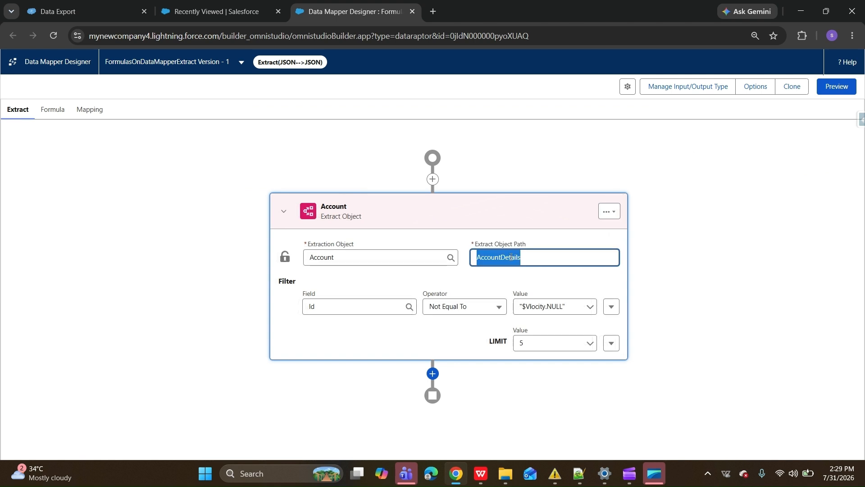
click(52, 109)
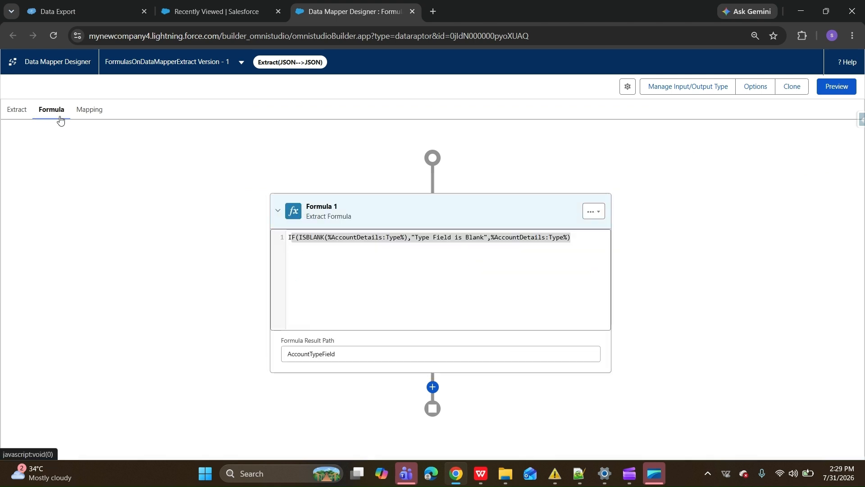
click(288, 354)
key(ctrl+v)
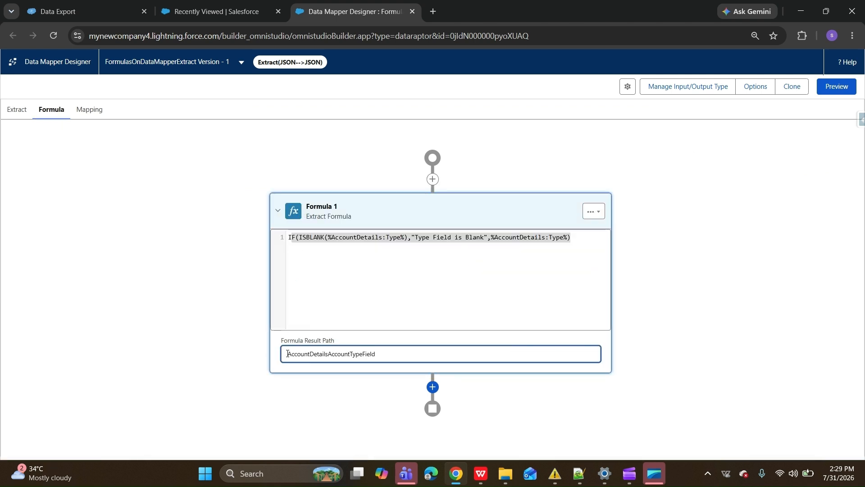
text(:)
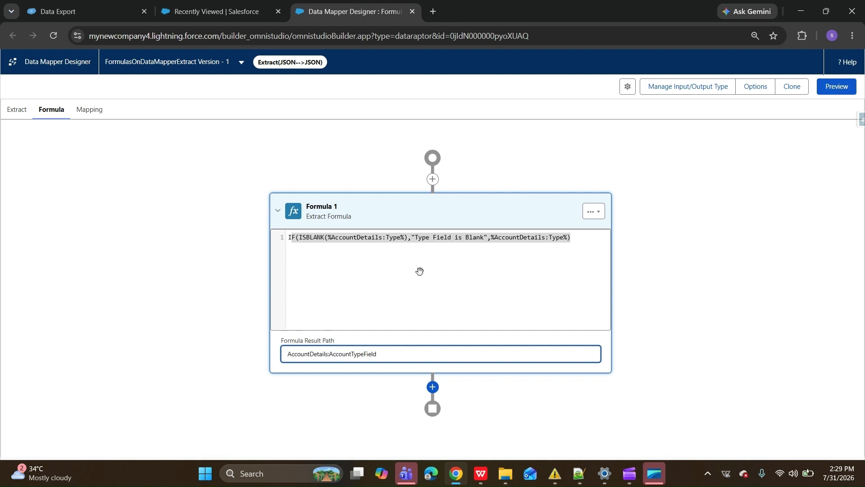
Review both parts of the formula result path against the Account extract object path
click(305, 355)
triple_click(334, 353)
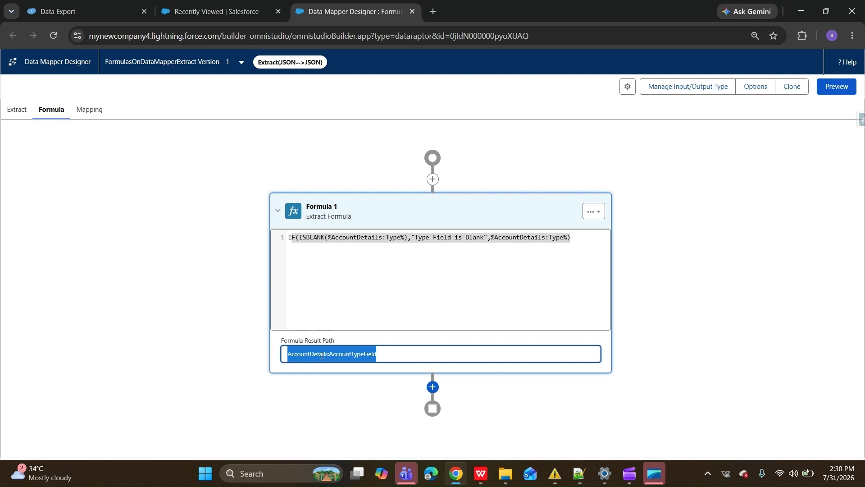
double_click(306, 356)
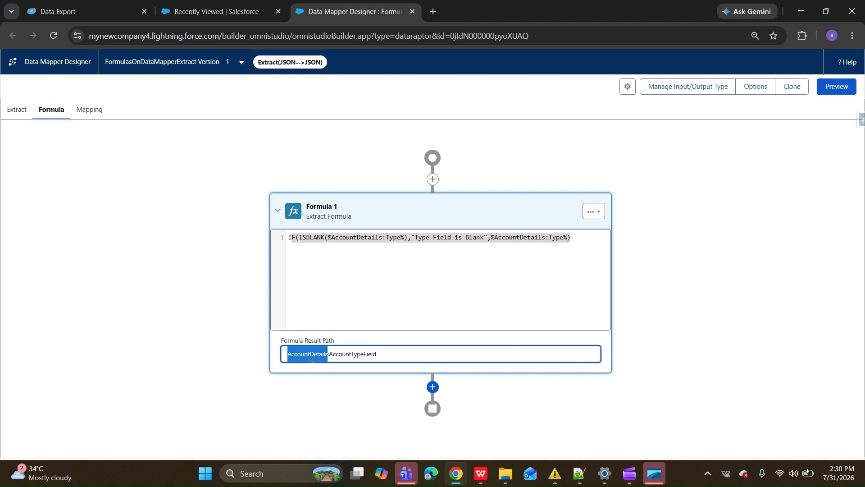
click(16, 114)
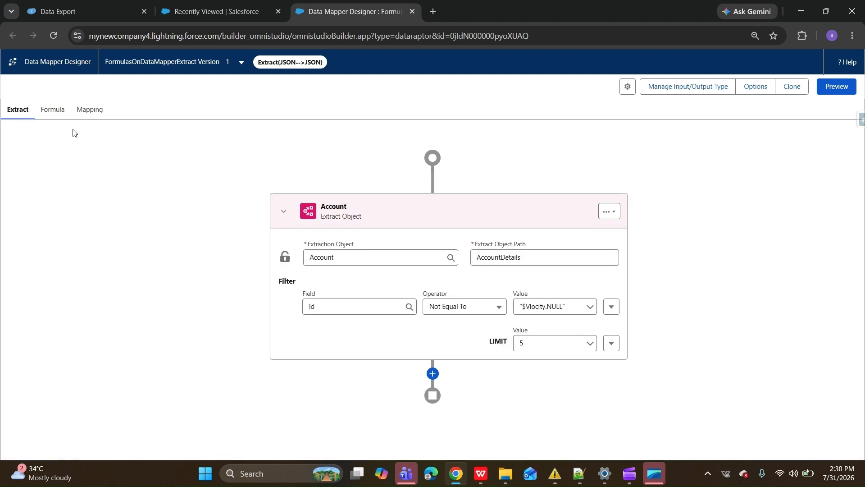
click(52, 109)
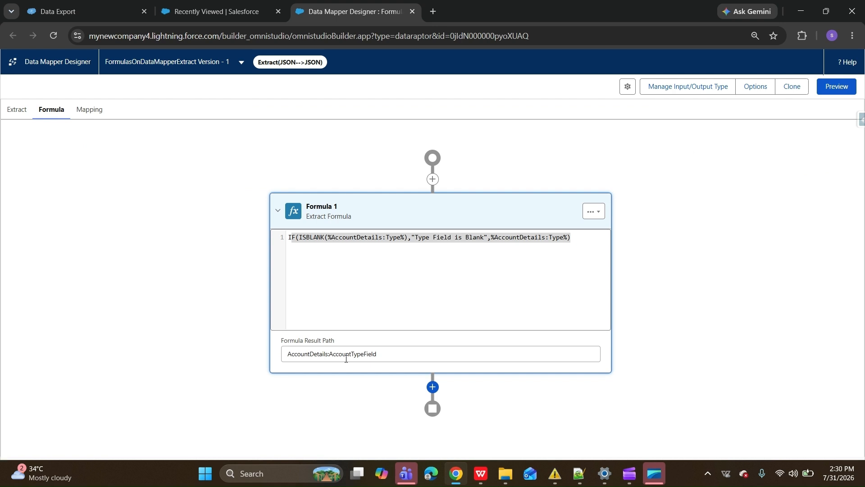
double_click(368, 359)
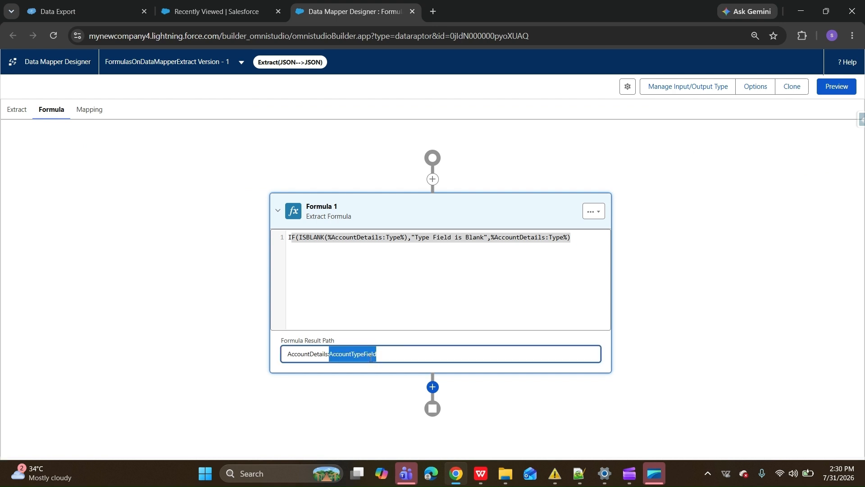
click(386, 357)
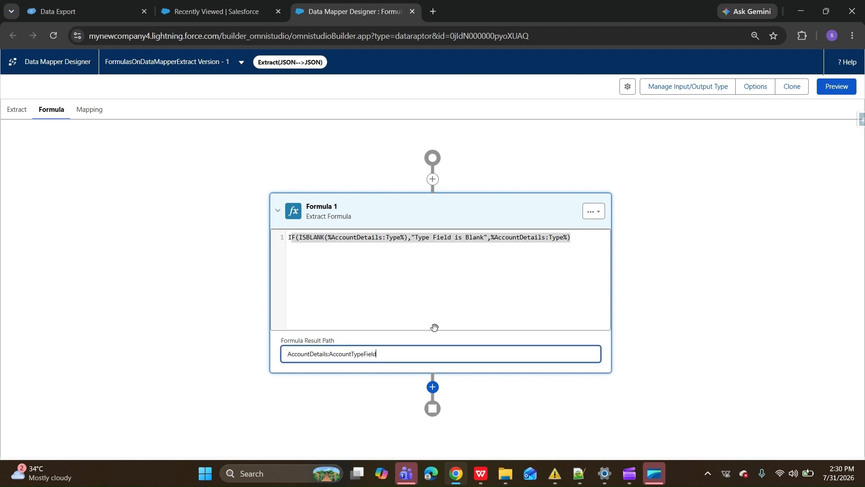
Change the Account:Type mapping's extract JSON path to AccountDetails:AccountTypeField, copied from the formula result path, and save the mapping
triple_click(387, 354)
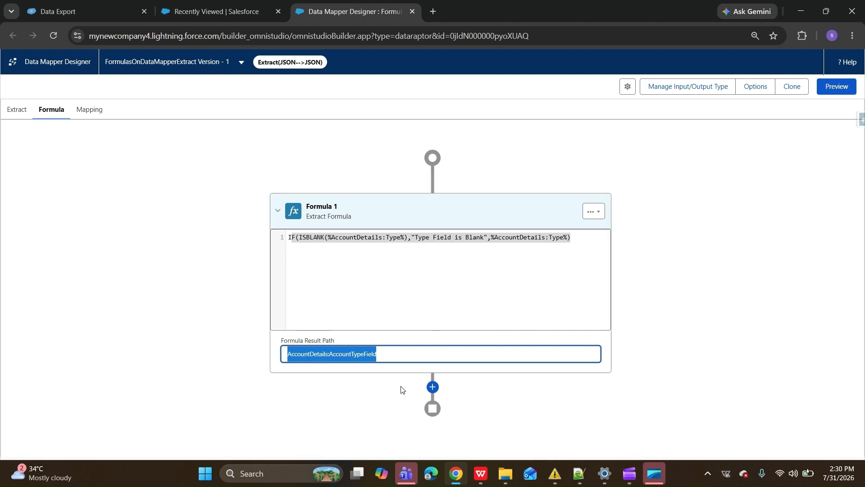
click(90, 110)
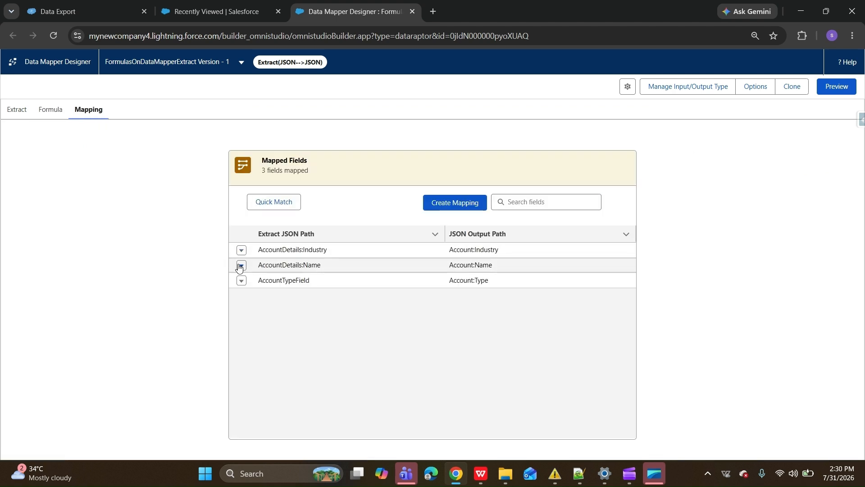
click(241, 282)
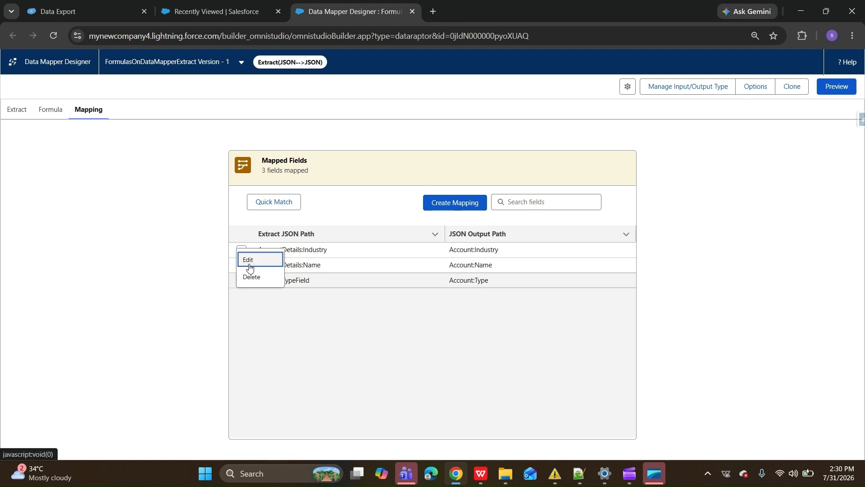
click(249, 267)
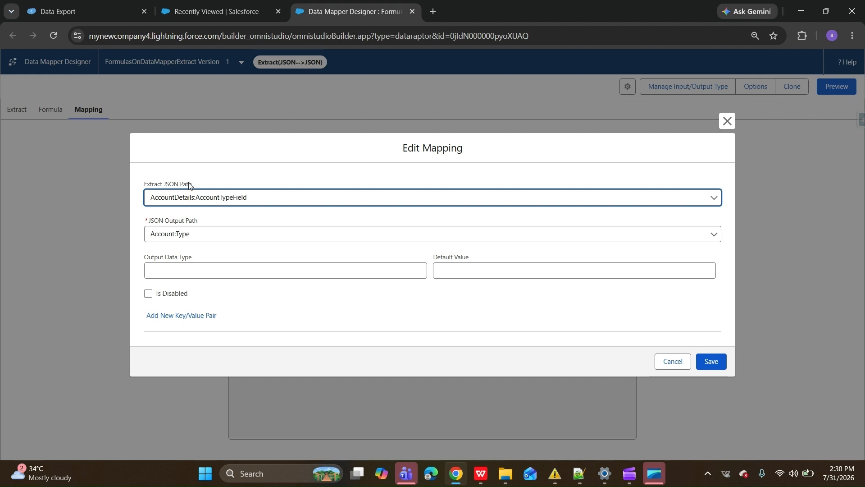
click(710, 362)
Execute the data mapper in preview, examine each account's Type value in the response, and return to editing
click(844, 88)
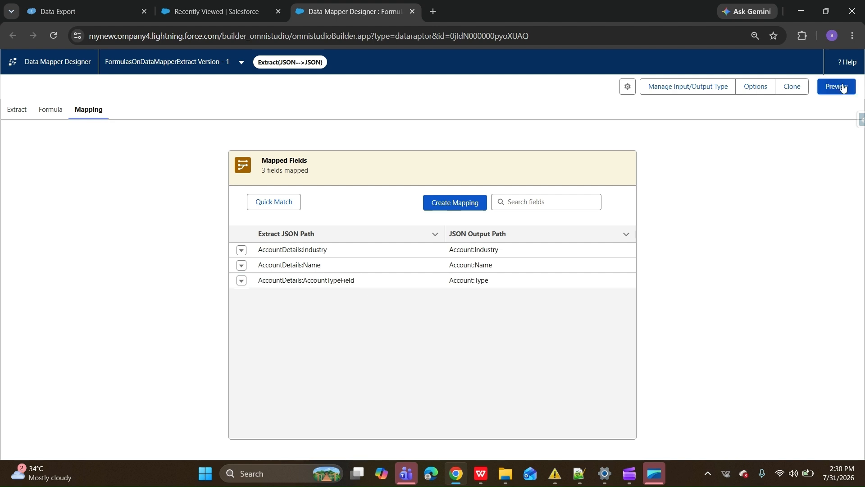
click(182, 453)
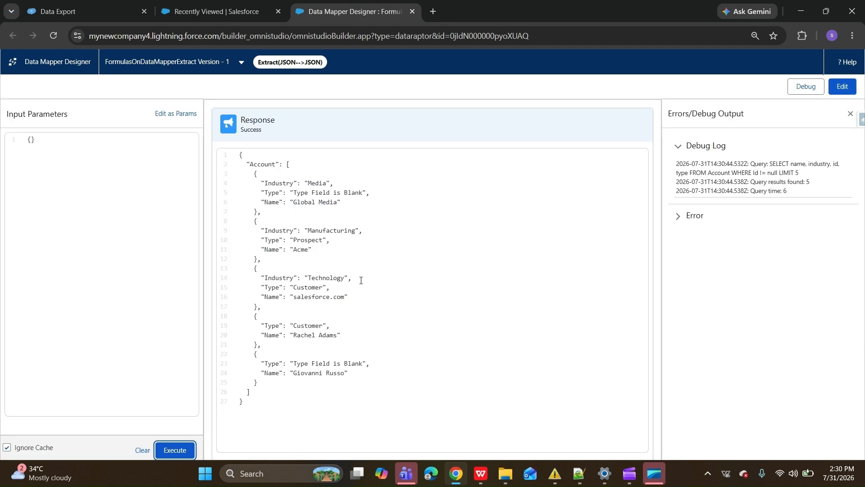
drag(268, 194, 265, 194)
double_click(266, 194)
drag(370, 192, 290, 195)
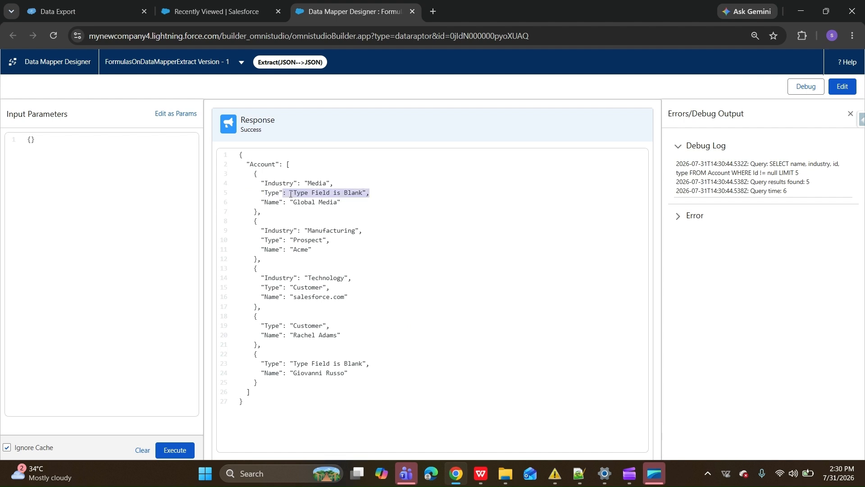
drag(330, 240, 287, 239)
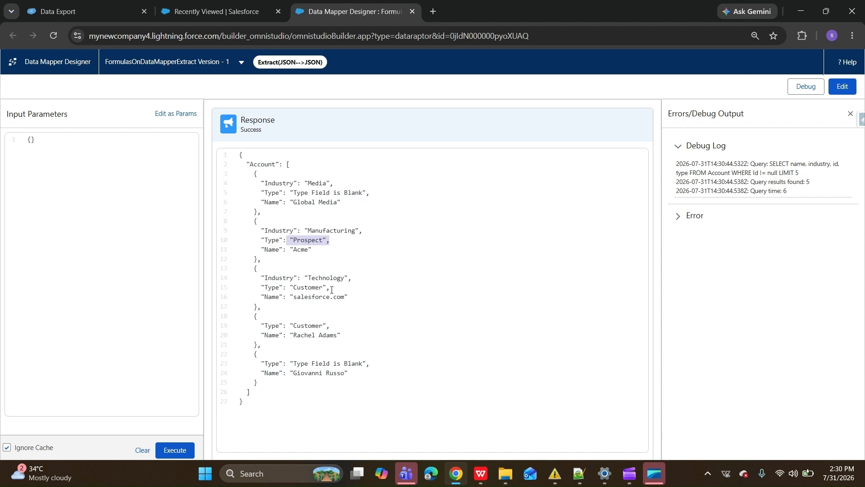
drag(331, 288, 284, 287)
drag(331, 326, 280, 327)
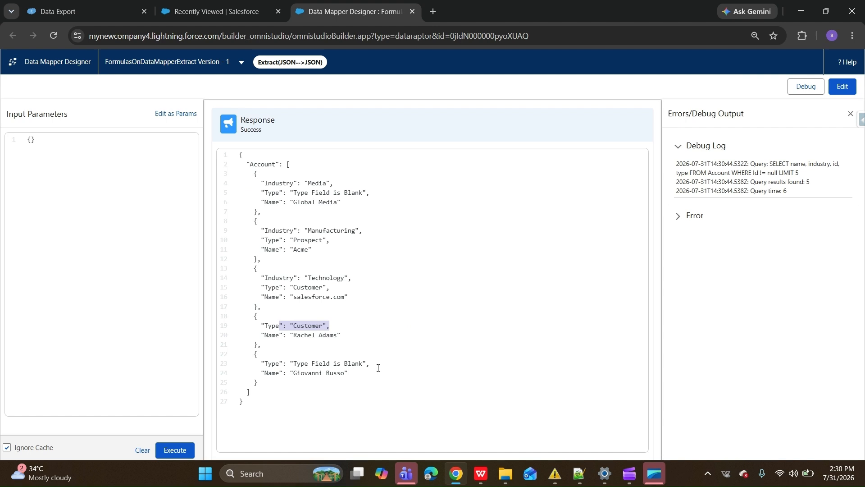
drag(378, 368, 298, 369)
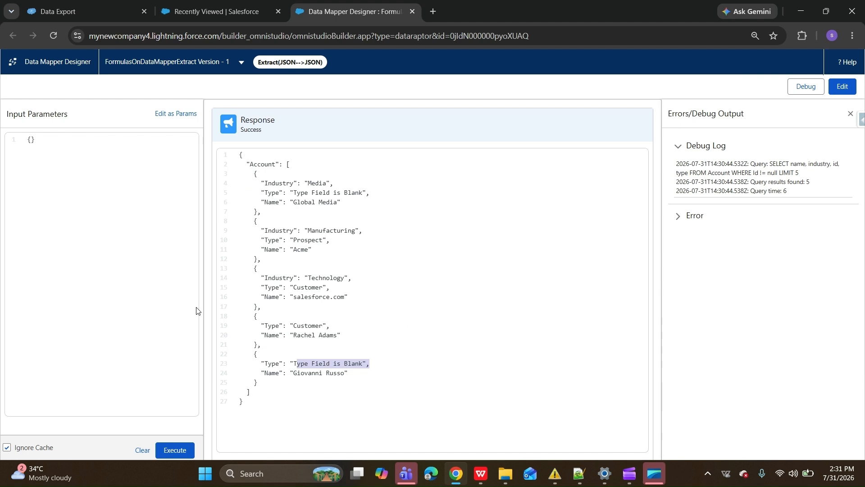
click(841, 87)
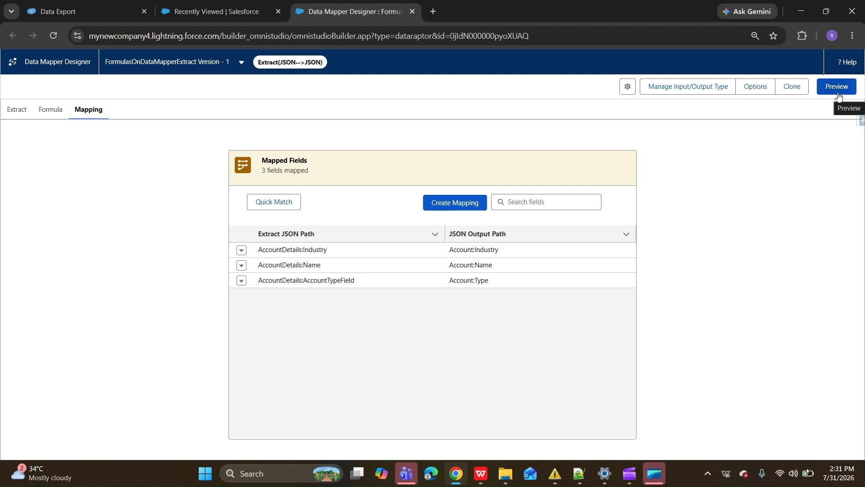
click(8, 117)
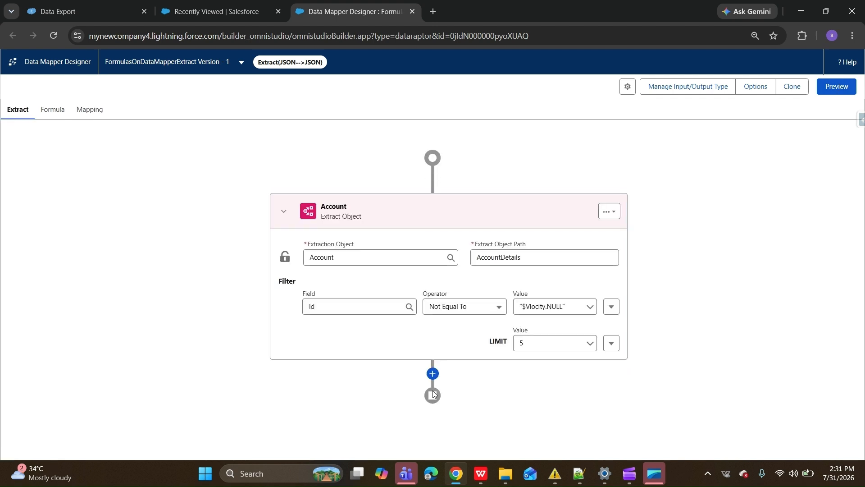
click(433, 373)
click(605, 405)
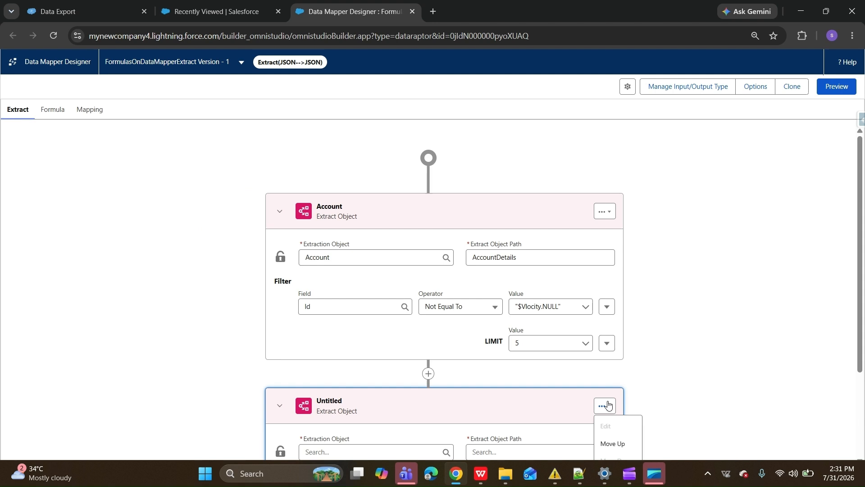
scroll(636, 405, down, 3)
click(609, 357)
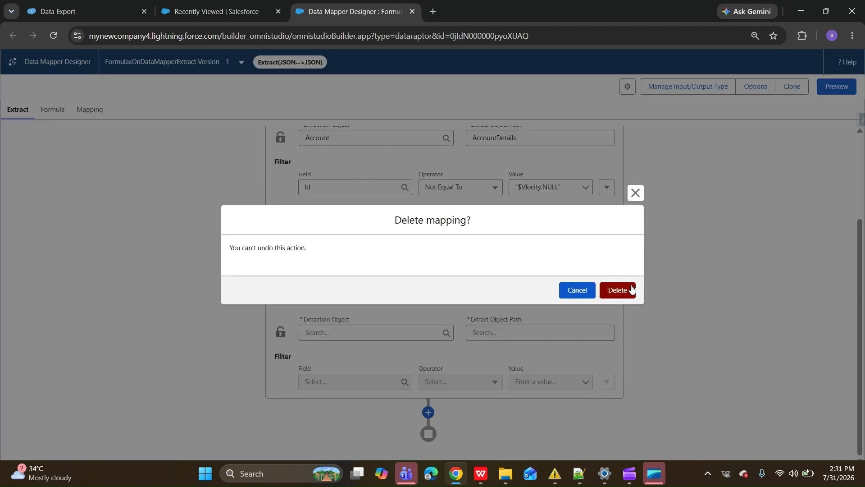
click(617, 290)
Add a second extract formula below Formula 1 and open it for editing
click(58, 117)
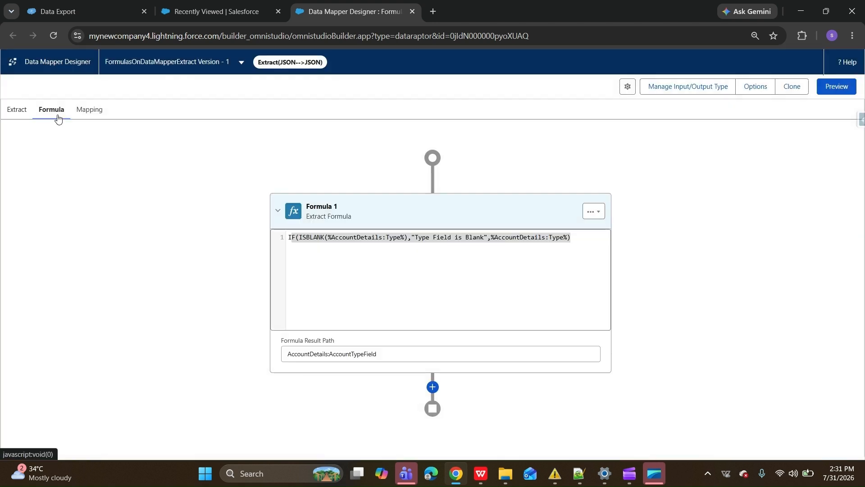
click(601, 215)
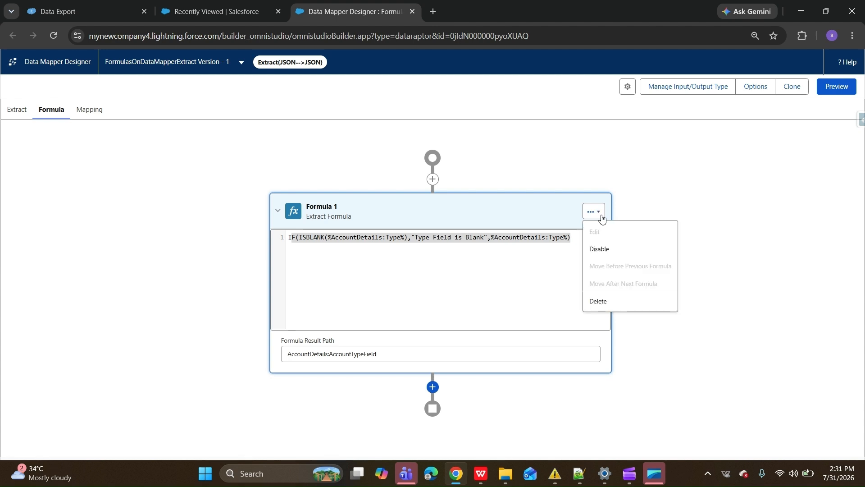
click(433, 386)
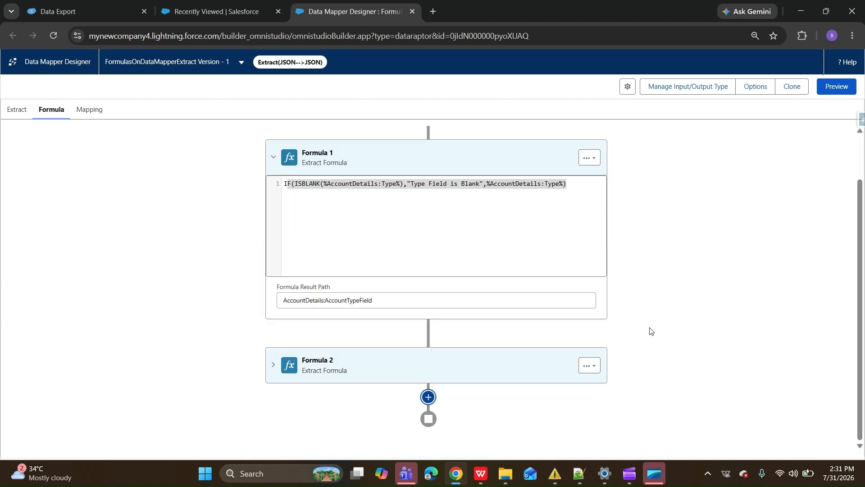
click(598, 371)
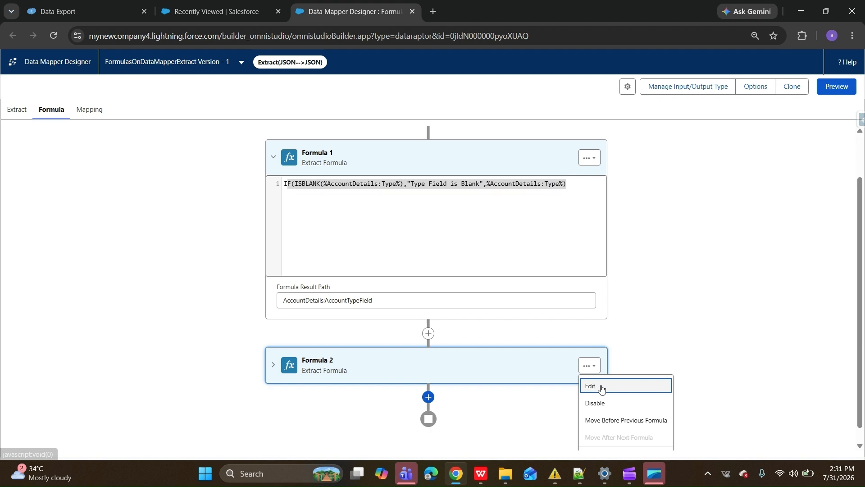
click(603, 387)
scroll(608, 338, down, 3)
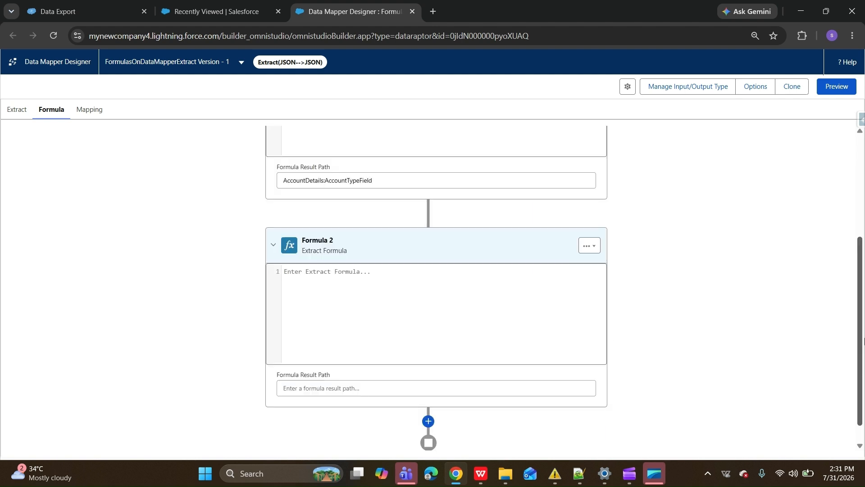
scroll(378, 297, down, 1)
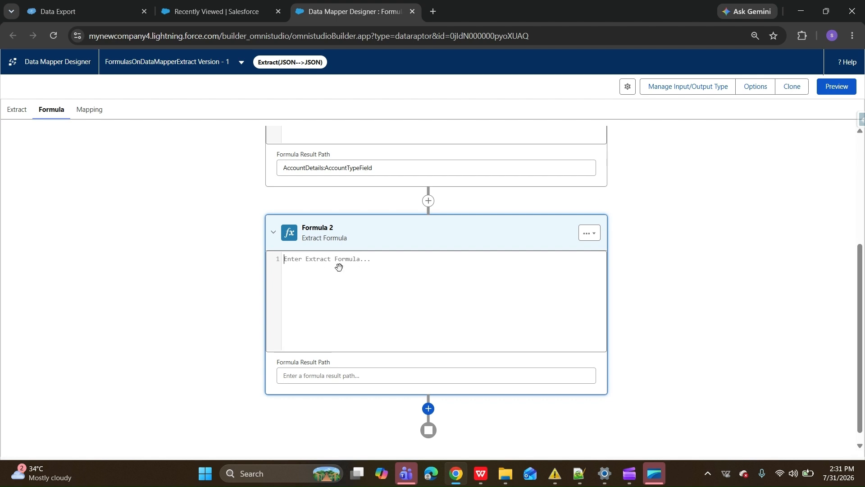
Start the second formula with an IF whose condition is ISNOTBLANK(AccountDetails:AccountNumber)
text(IF)
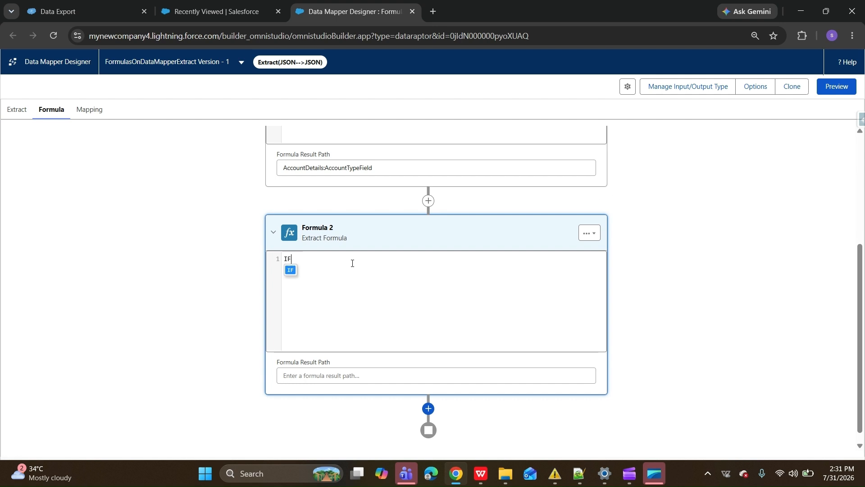
text((ISN)
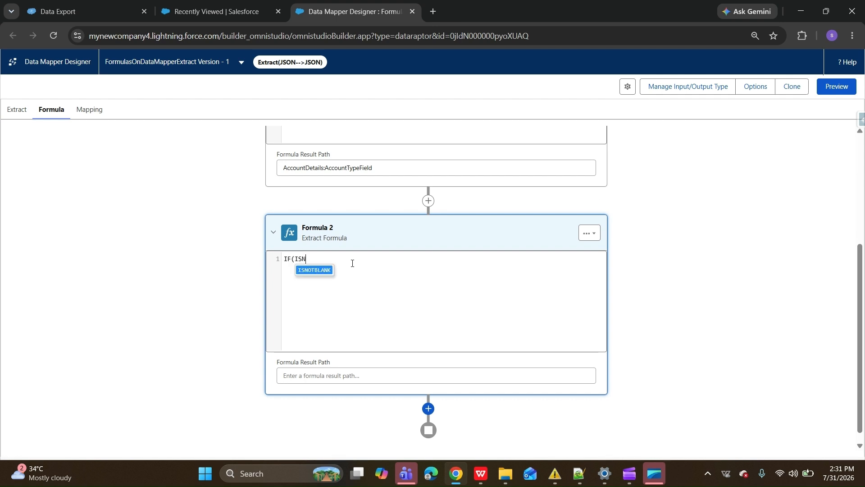
key(Return)
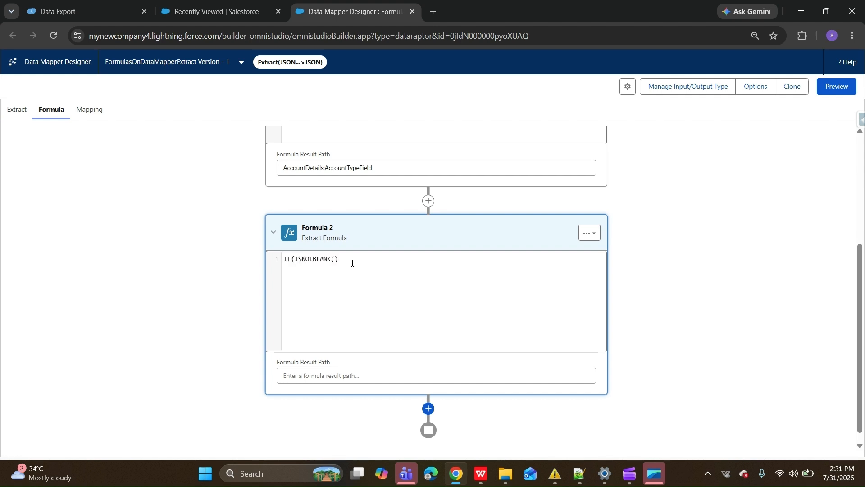
double_click(305, 167)
drag(306, 166, 336, 260)
text(:)
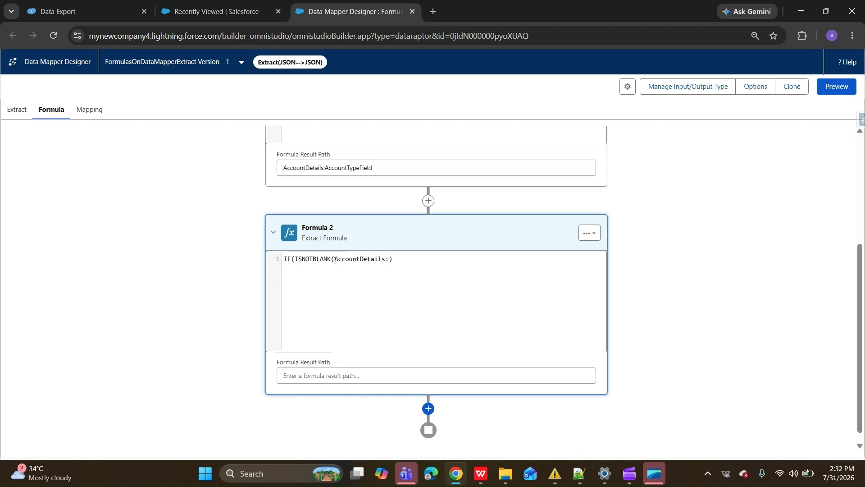
text(AccountNumber)
triple_click(434, 259)
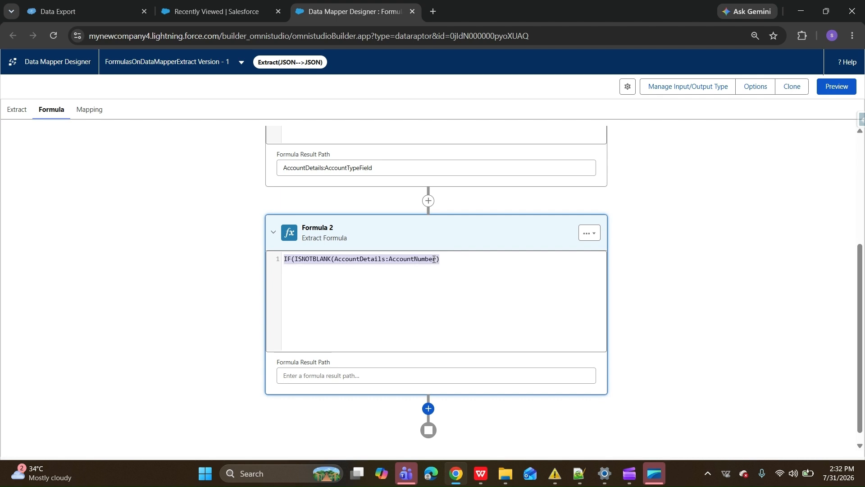
click(405, 268)
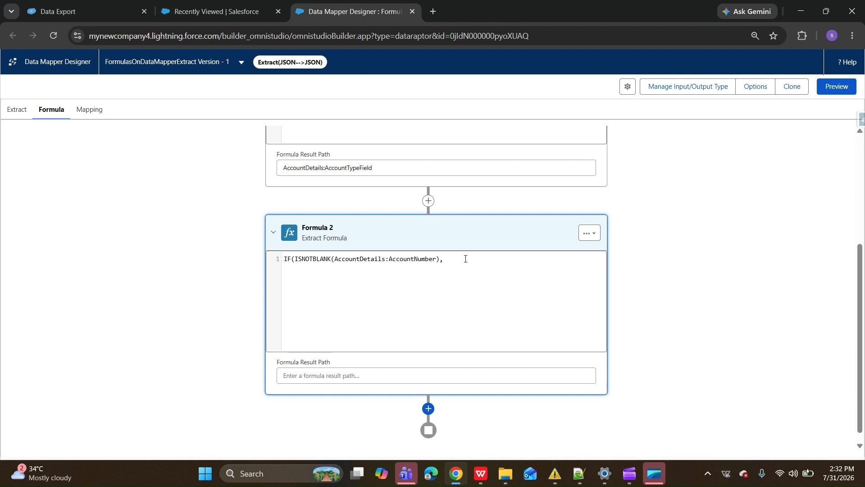
Begin a CONCAT function as the IF's true result and enclose the ISNOTBLANK field path in percent signs
text(CON)
text(CAT)
text(%)
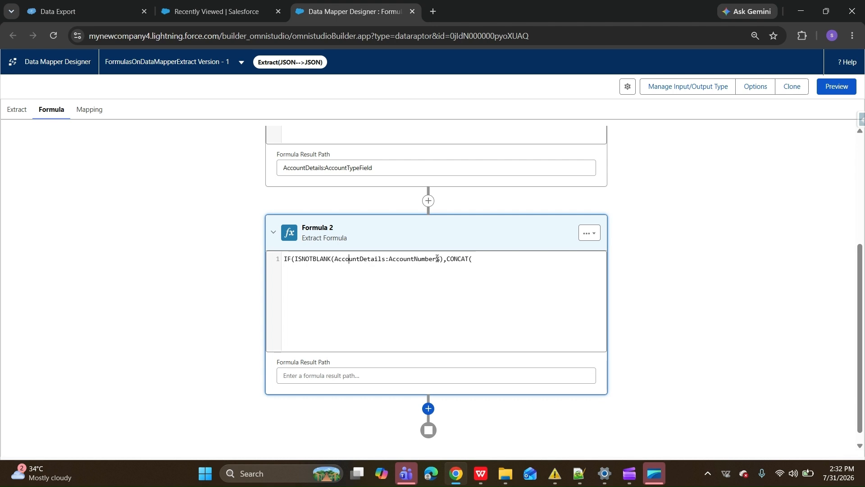
text(%)
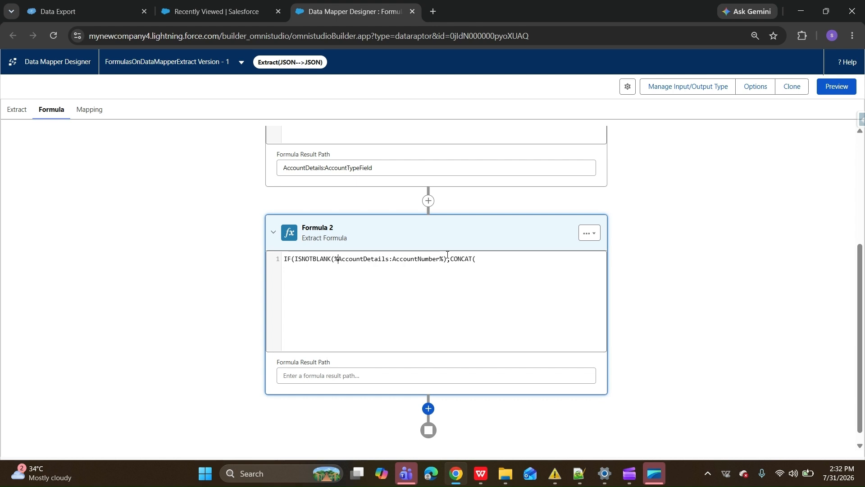
Enter %AccountDetails:Name% as the first CONCAT argument, adapting the path copied from the ISNOTBLANK condition
click(480, 259)
drag(440, 260, 337, 258)
key(ctrl+c)
click(484, 261)
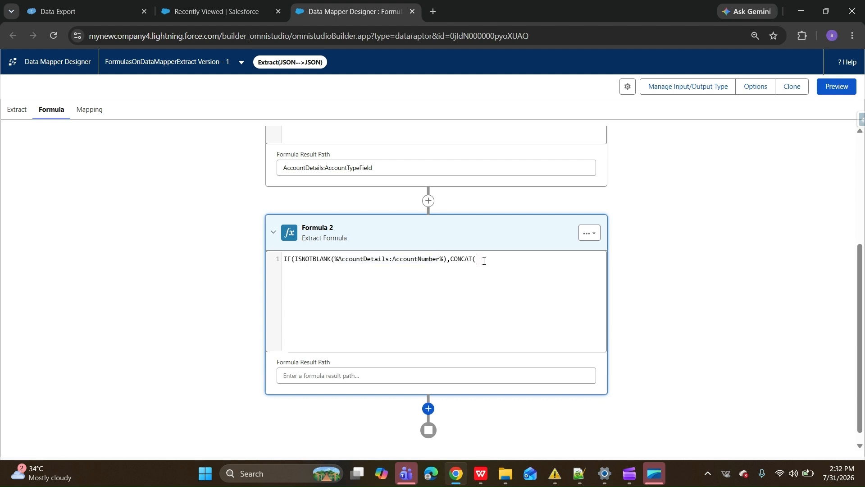
text(%%)
key(ctrl+v)
key(BackSpace)
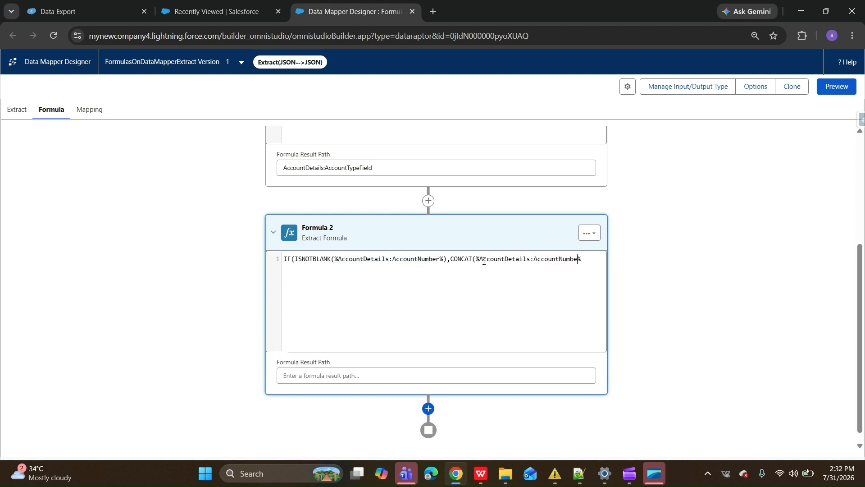
key(BackSpace)
key(BackSpace)
key(BackSpace)
key(BackSpace)
key(BackSpace)
key(BackSpace)
key(BackSpace)
key(BackSpace)
key(BackSpace)
key(BackSpace)
key(BackSpace)
key(BackSpace)
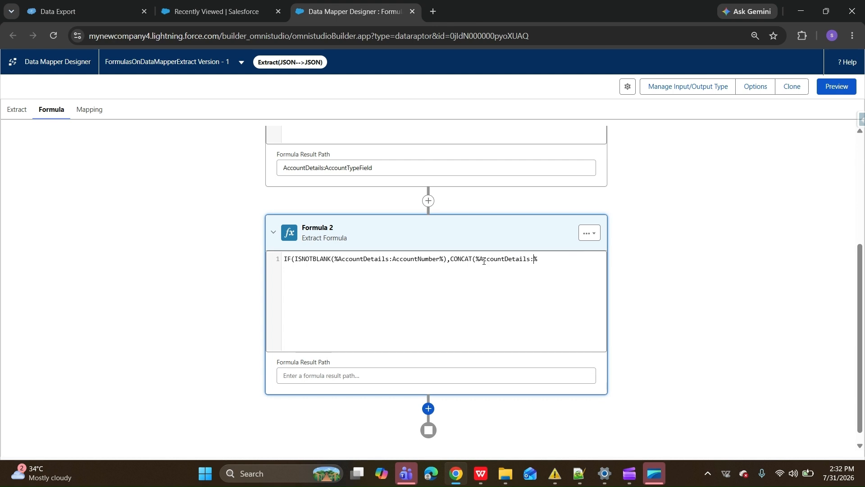
text(NAm)
key(BackSpace)
key(BackSpace)
text(ame)
Add a quoted space and %AccountDetails:AccountNumber% as the remaining CONCAT arguments
text(")
text(,")
key(BackSpace)
key(ctrl+v)
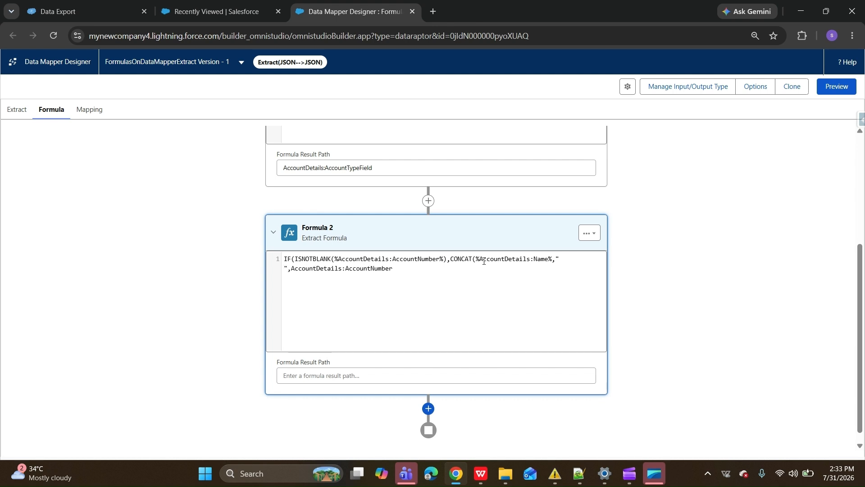
click(292, 268)
text(%)
text(%)
Complete the IF formula with %AccountDetails:Name% as the false result, copied from the CONCAT argument, and close the parenthesis
drag(451, 259, 460, 260)
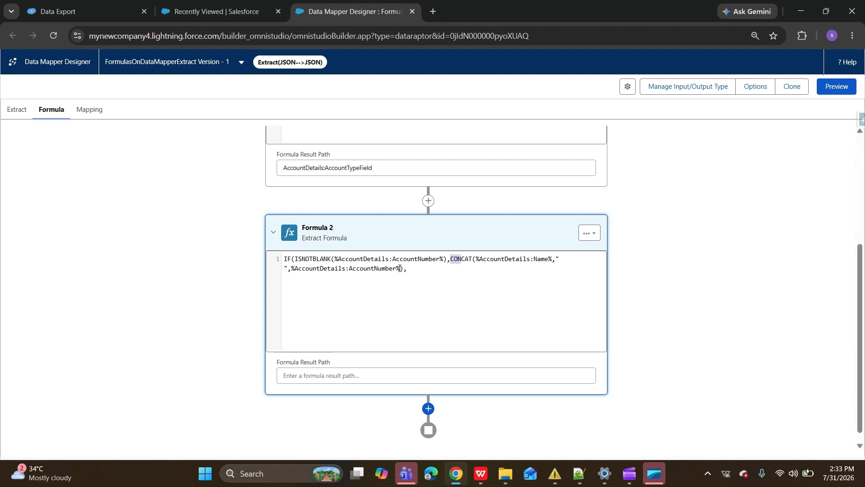
click(353, 272)
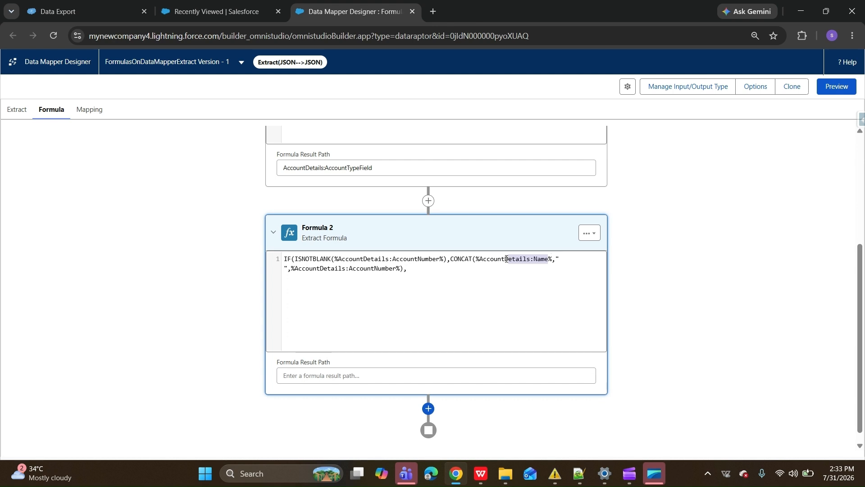
drag(506, 259, 476, 262)
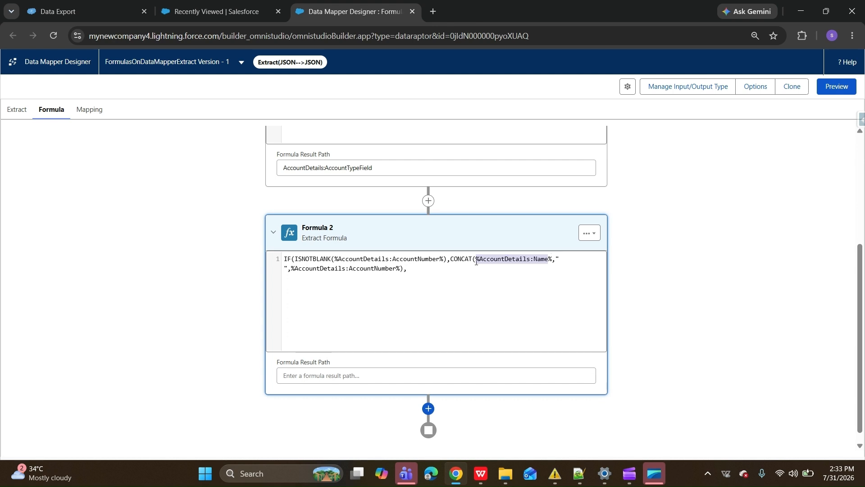
key(ctrl+c)
click(426, 272)
key(ctrl+v)
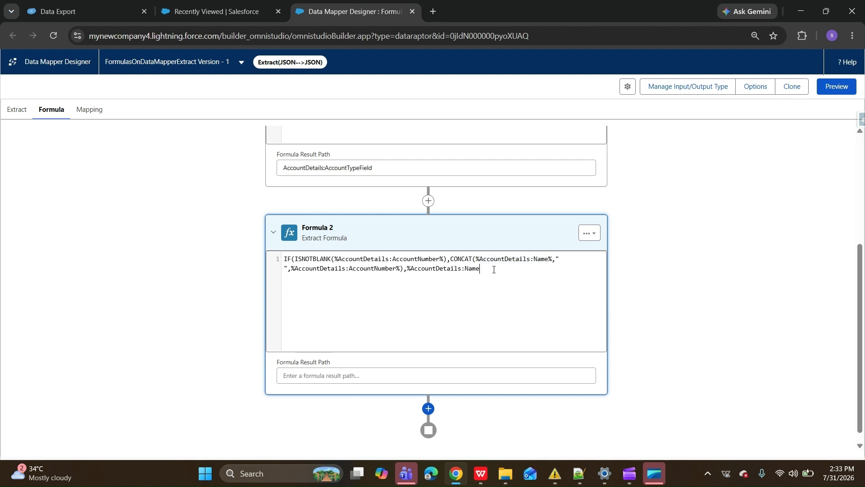
text(%))
Set Formula 2's result path to AccountDetails:AccountName, adapted from Formula 1's result path
click(353, 376)
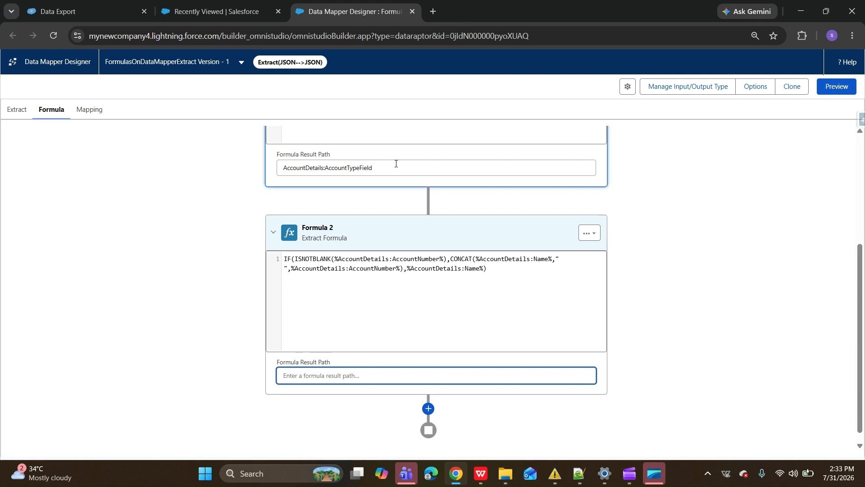
click(321, 169)
double_click(321, 168)
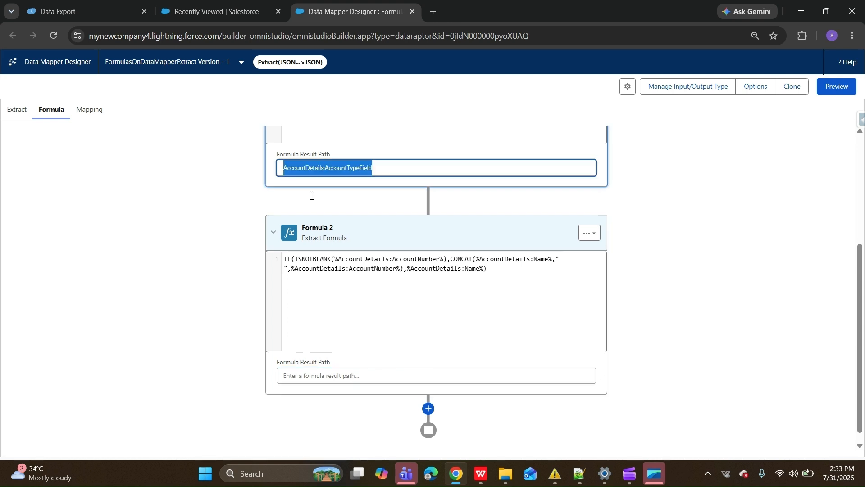
click(313, 374)
key(ctrl+v)
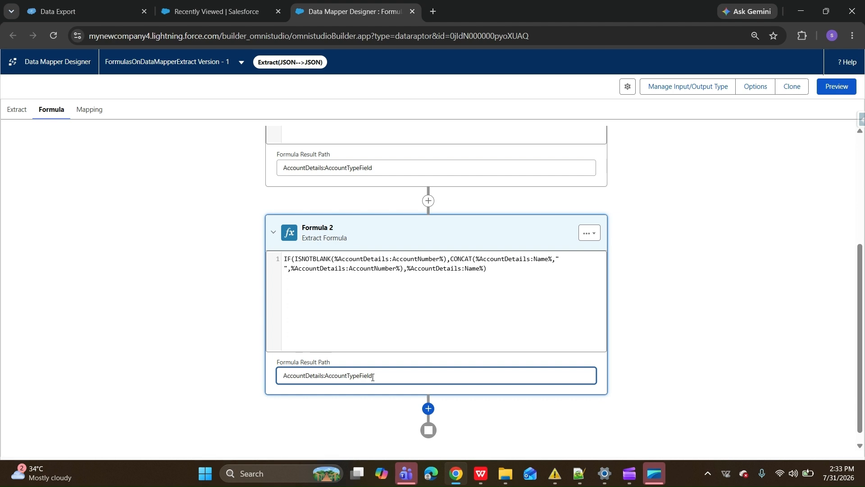
key(BackSpace)
key(BackSpace)
key(BackSpace)
key(BackSpace)
key(BackSpace)
key(BackSpace)
key(BackSpace)
key(BackSpace)
key(BackSpace)
text(Name)
key(Left)
key(Left)
Change the Account:Name mapping's extract JSON path to AccountDetails:AccountName, copied from Formula 2's result path, and save the mapping
key(ctrl+a)
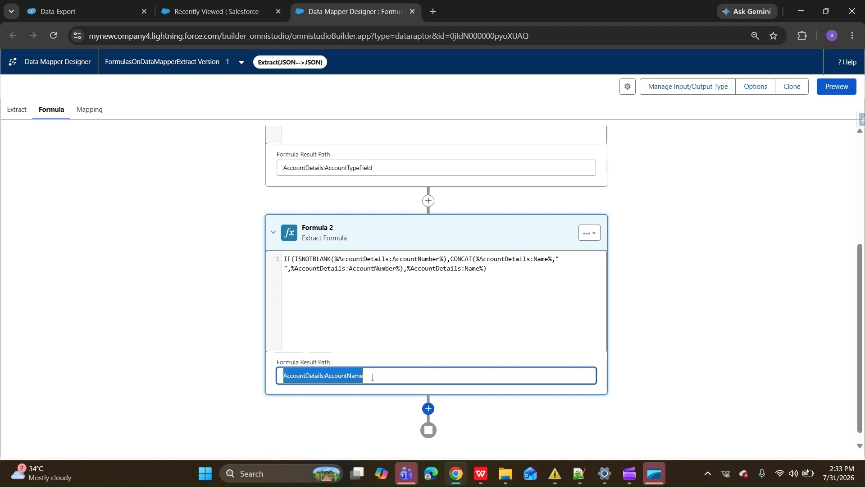
click(89, 109)
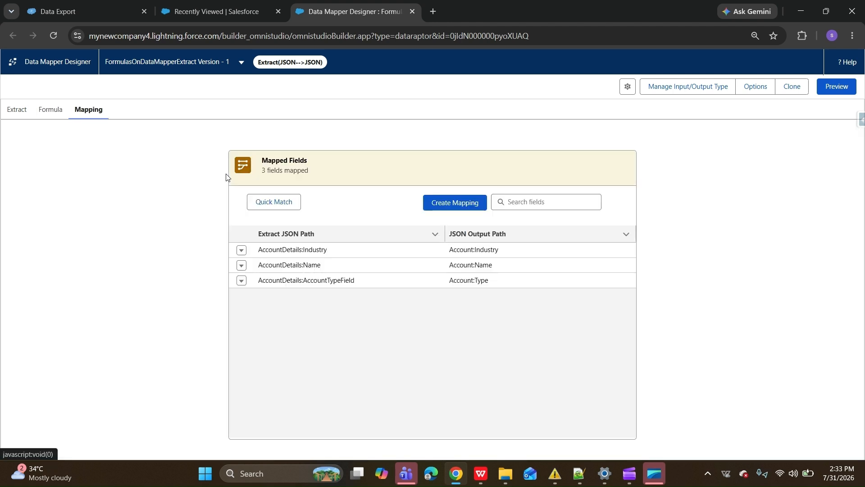
click(242, 265)
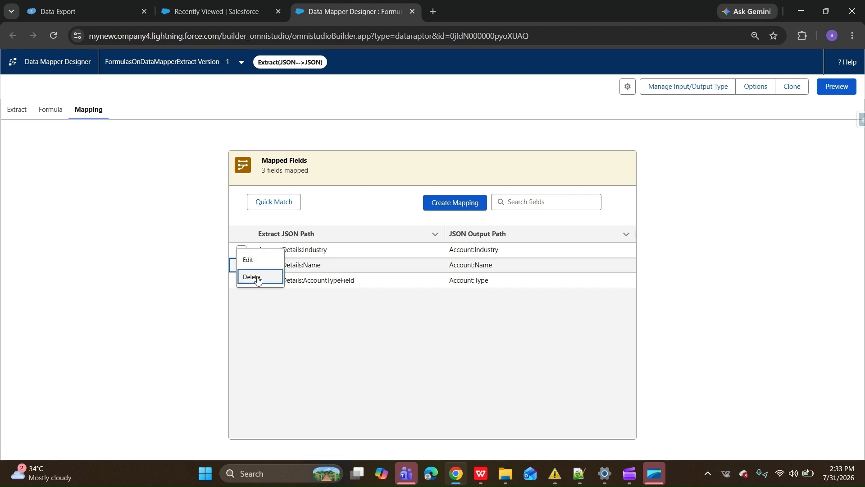
click(248, 260)
drag(224, 194, 132, 203)
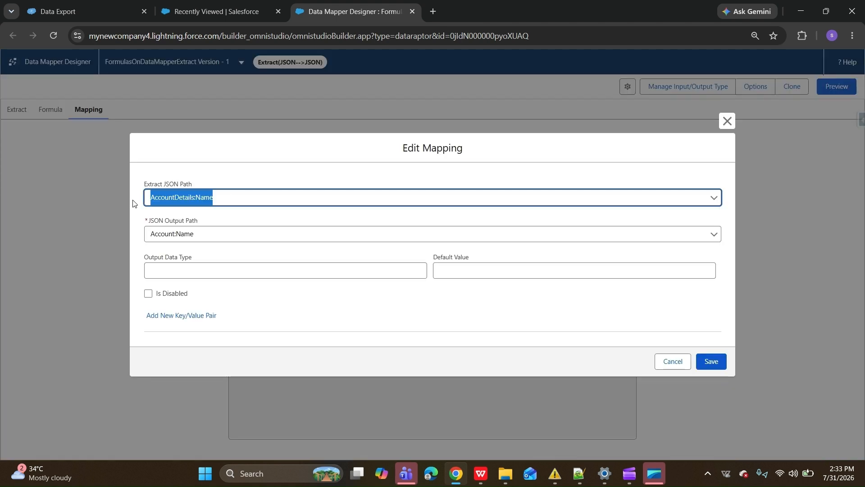
key(ctrl+v)
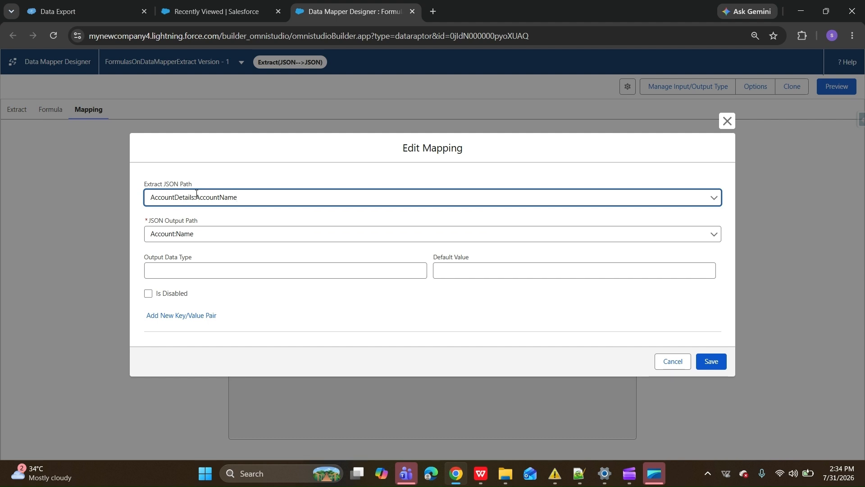
click(706, 362)
Execute the data mapper in preview and examine each account's Name value in the response
click(834, 92)
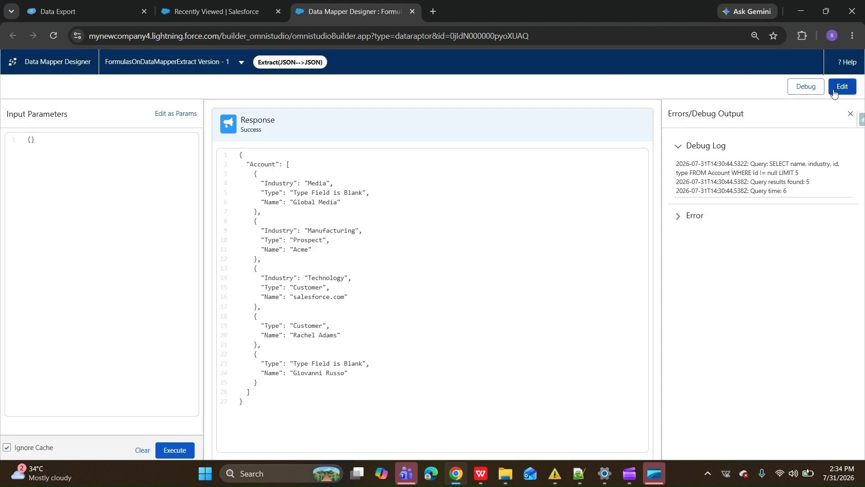
click(175, 449)
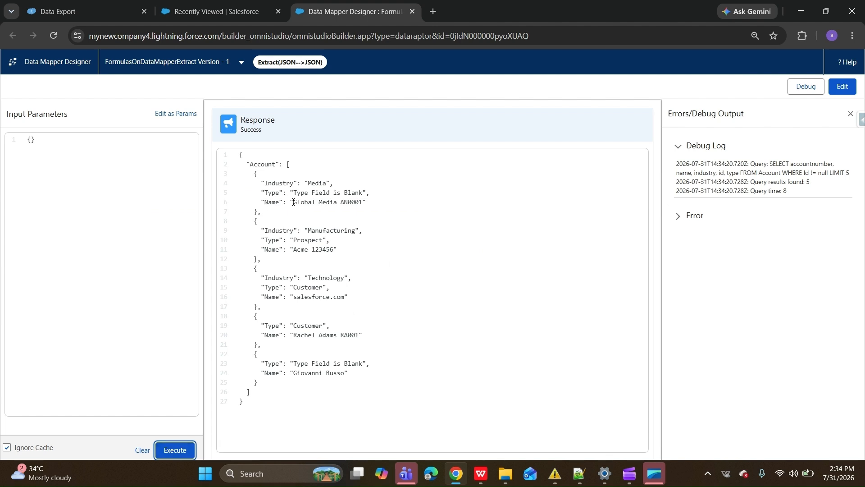
drag(293, 202, 363, 202)
click(296, 207)
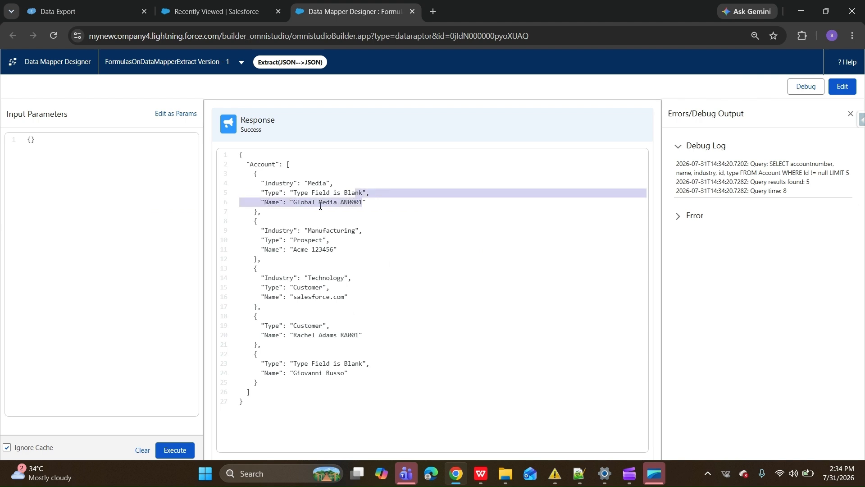
click(311, 209)
drag(293, 202, 364, 203)
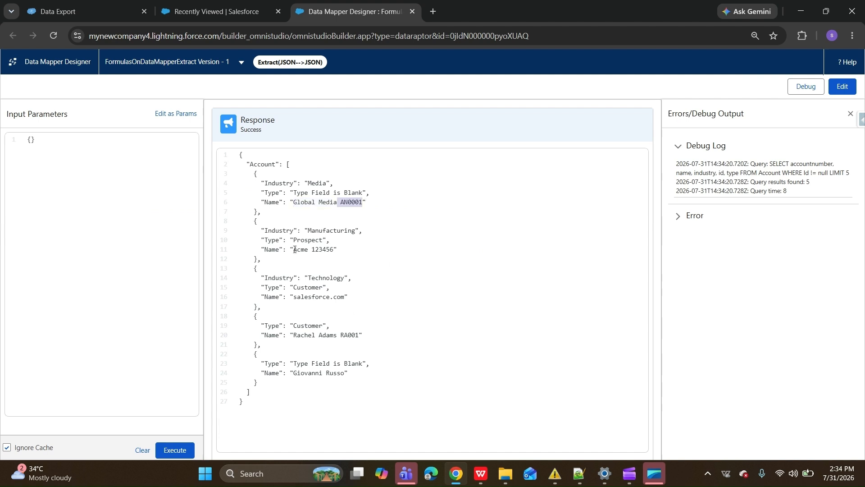
drag(319, 249, 337, 250)
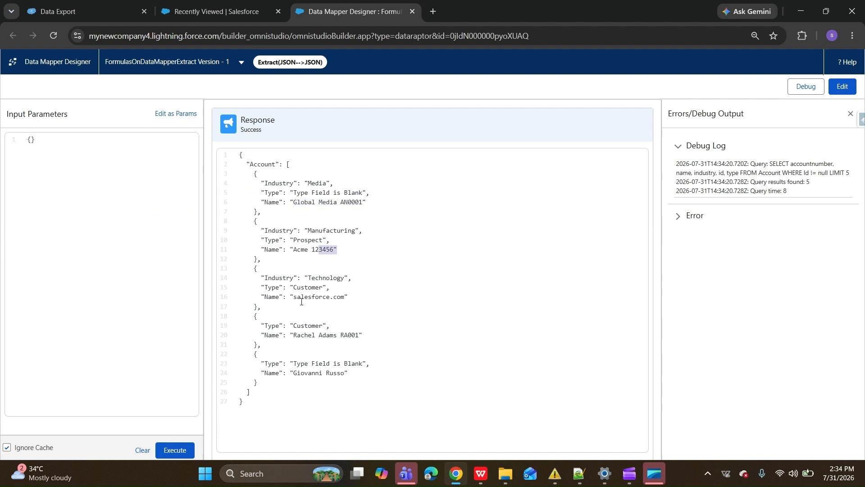
Check the Name values of the last three accounts in the response for an appended account number
mouse_move(294, 297)
mouse_down()
mouse_move(354, 298)
mouse_move(286, 300)
mouse_up()
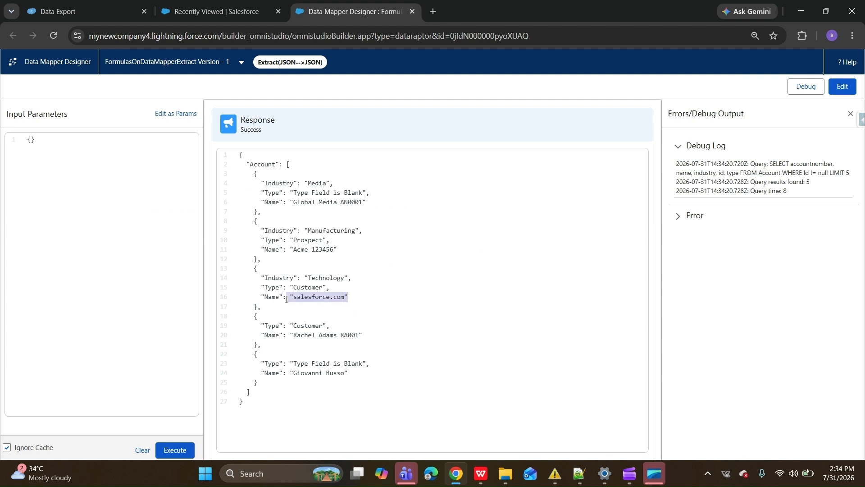
drag(292, 334, 332, 338)
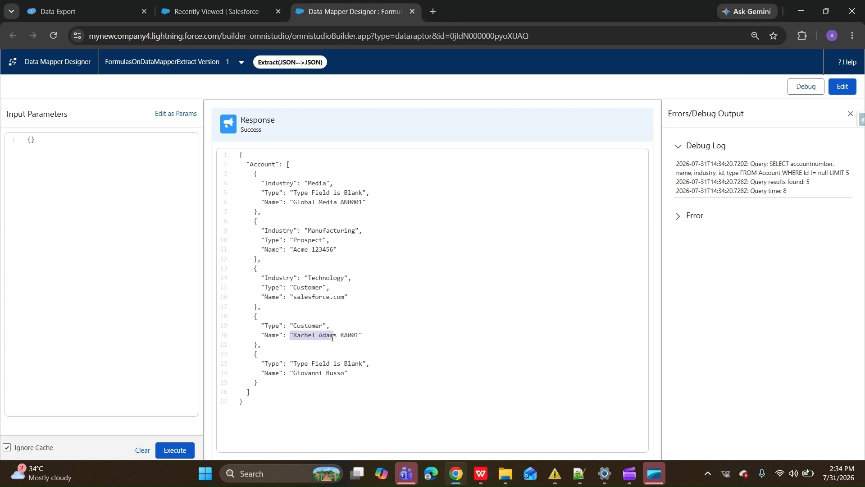
double_click(350, 335)
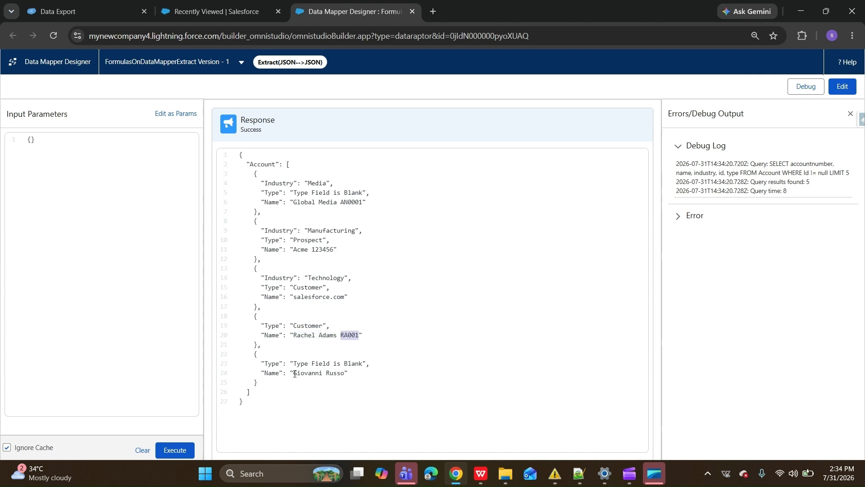
drag(295, 373, 348, 374)
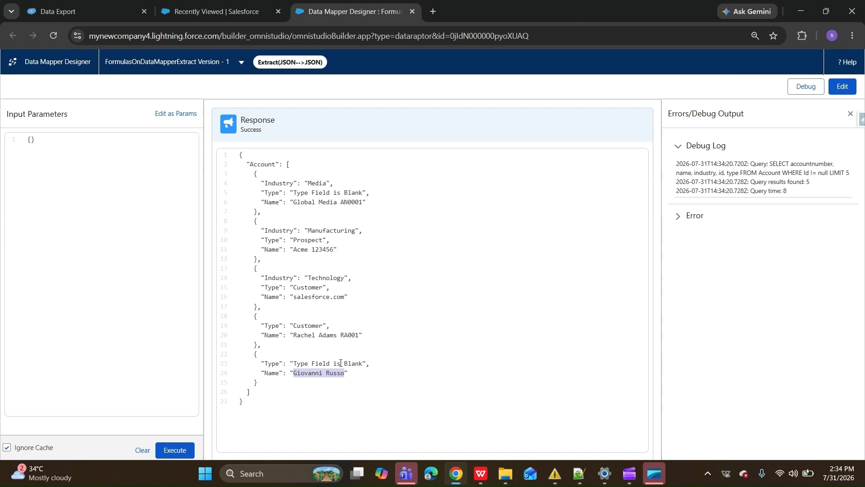
Return to editing the data mapper, add a third formula and begin its expression with the CONCAT function
click(843, 87)
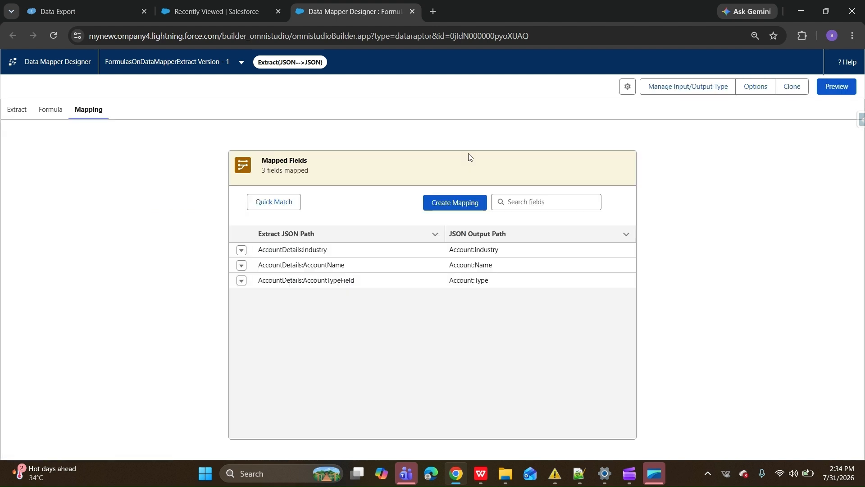
click(49, 118)
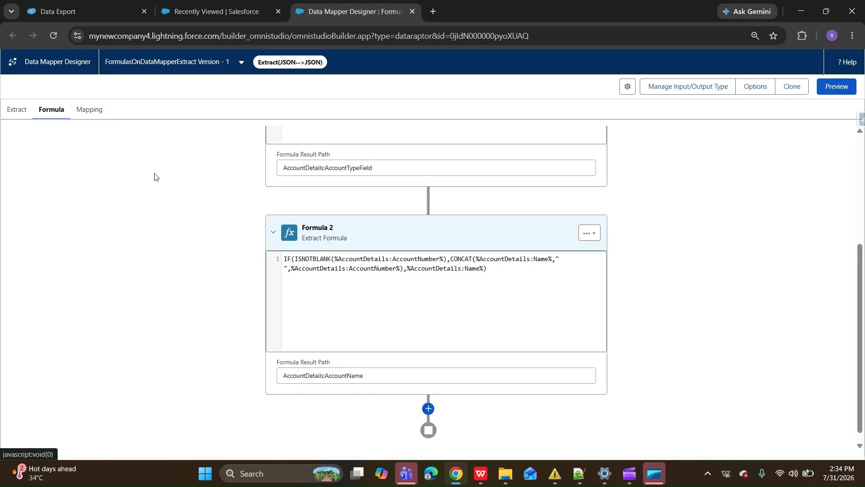
click(428, 409)
scroll(540, 365, down, 1)
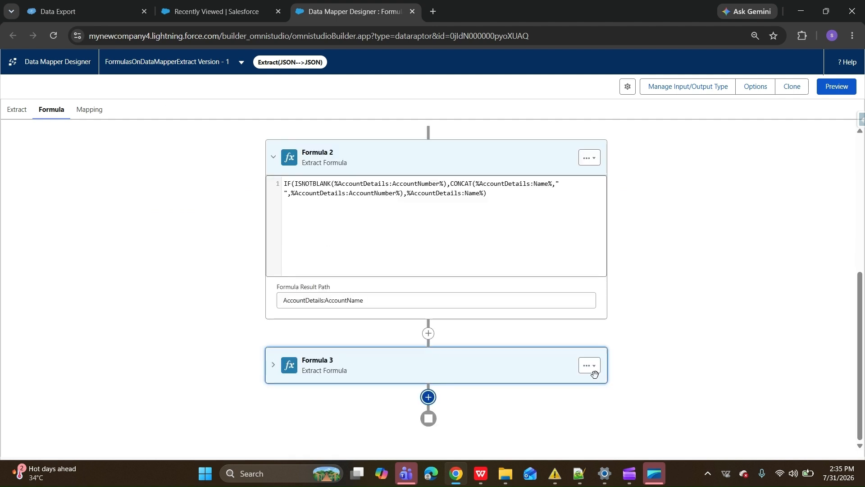
click(591, 367)
click(593, 388)
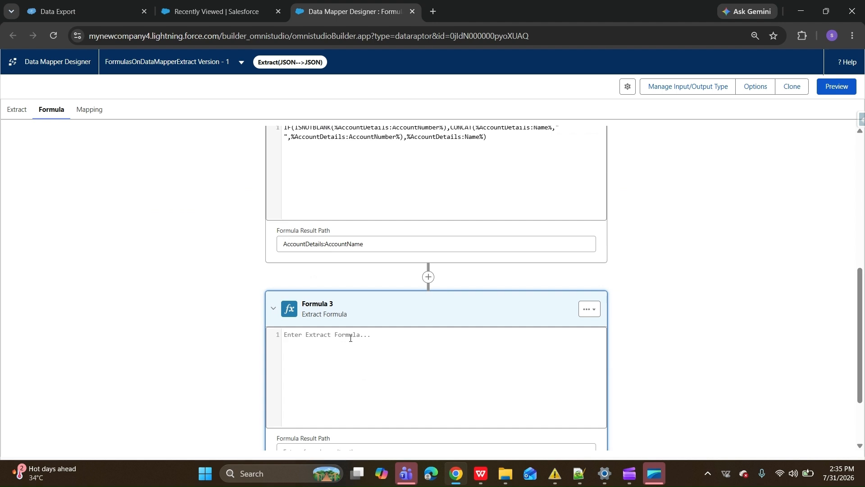
text(CO)
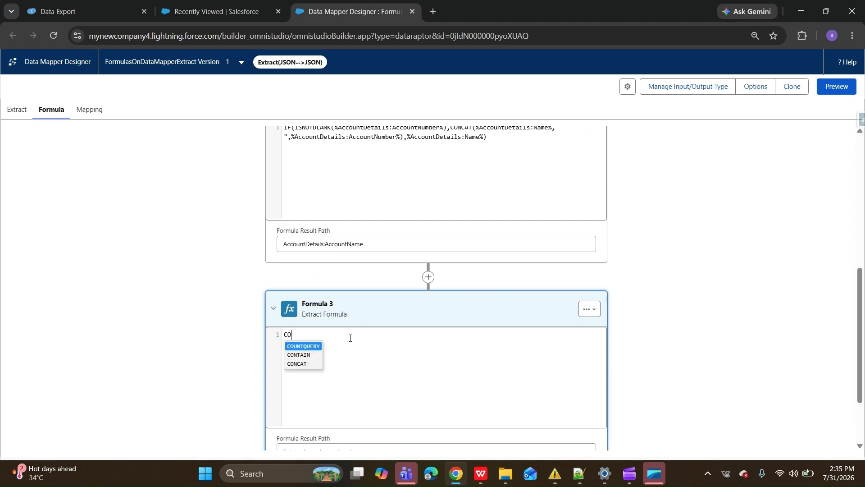
key(Down)
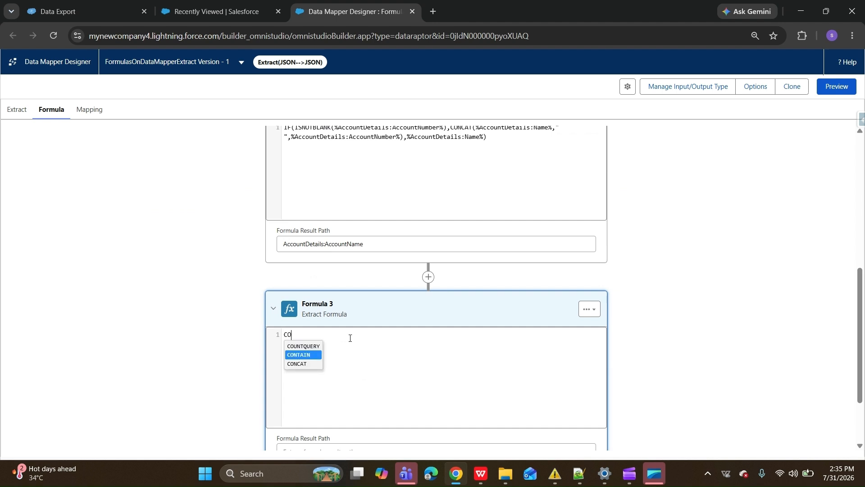
key(Down)
key(Return)
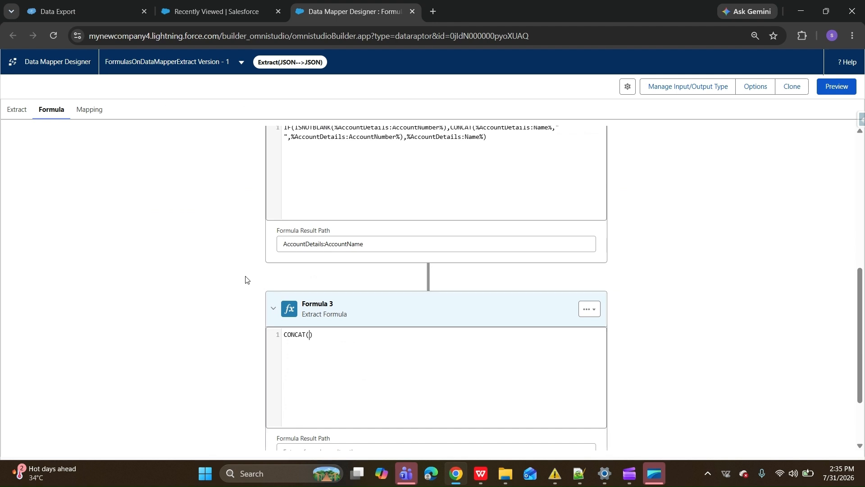
Insert AccountDetails:AccountNumber, copied from Formula 2, as Formula 3's first CONCAT argument and enclose it in percent signs
drag(396, 138, 296, 139)
key(ctrl+c)
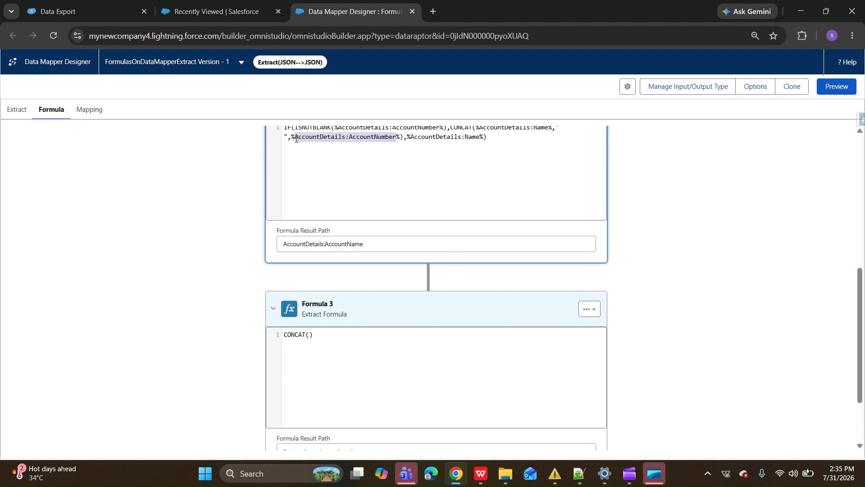
click(310, 335)
key(ctrl+v)
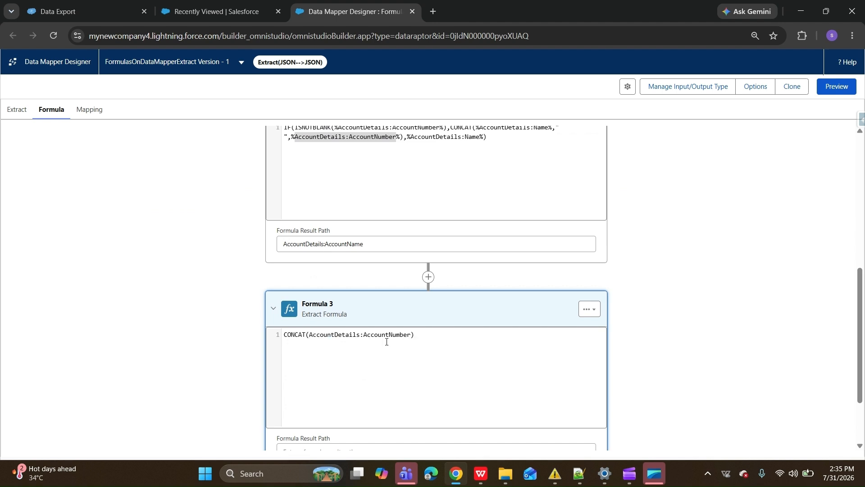
click(310, 335)
text(%)
text(%)
Change the first CONCAT argument to %AccountDetails:BillingStreet% and follow it with a "-" separator argument
key(BackSpace)
key(BackSpace)
key(BackSpace)
key(BackSpace)
key(BackSpace)
key(BackSpace)
key(BackSpace)
key(BackSpace)
key(BackSpace)
key(BackSpace)
key(BackSpace)
key(BackSpace)
text(BillingStreet)
key(Right)
text(,)
text("" ,)
key(BackSpace)
text(-",)
Add %AccountDetails:BillingState% as the next CONCAT argument, adapted from a copy of the BillingStreet argument, followed by another "-" separator
drag(419, 335, 313, 343)
key(ctrl+c)
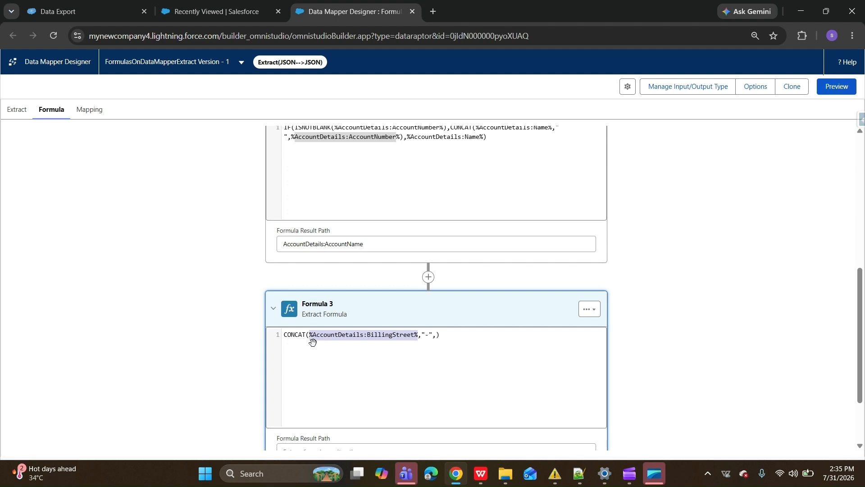
click(437, 335)
key(ctrl+v)
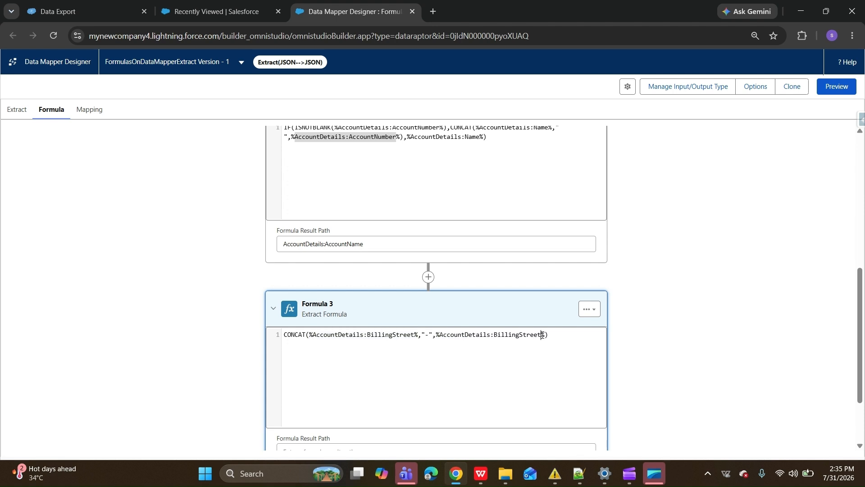
click(541, 336)
key(BackSpace)
key(BackSpace)
key(BackSpace)
key(BackSpace)
key(BackSpace)
text(tate,""-,)
Add %AccountDetails:BillingCountry% as the final CONCAT argument, adapted from the copied BillingStreet argument
key(ctrl+v)
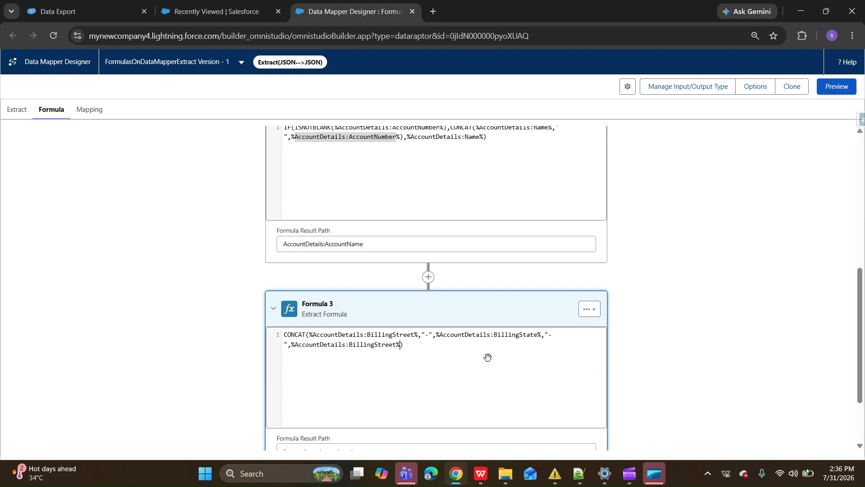
click(397, 344)
key(BackSpace)
key(BackSpace)
key(BackSpace)
key(BackSpace)
key(BackSpace)
key(BackSpace)
text(Country)
Set Formula 3's result path to AccountDetails:Address, reusing the AccountDetails prefix from Formula 2's result path
scroll(540, 271, down, 2)
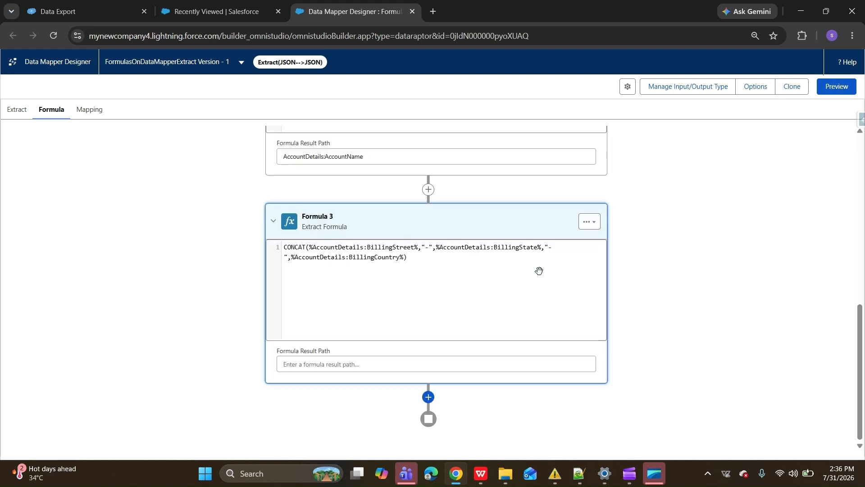
click(376, 157)
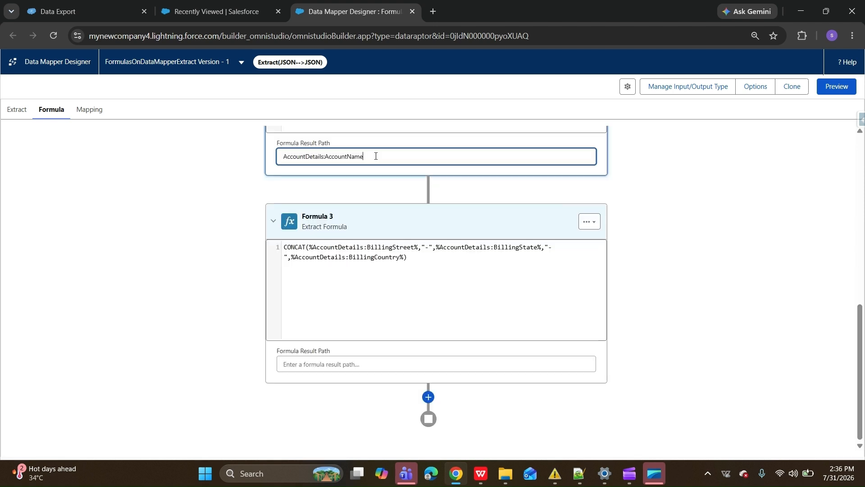
double_click(311, 157)
key(ctrl+c)
click(335, 364)
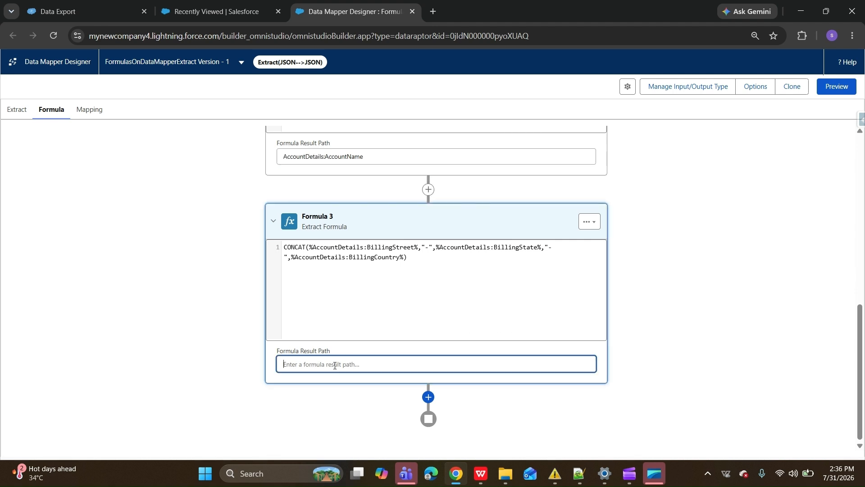
key(ctrl+v)
text(:Address)
Create a mapping from AccountDetails:Address, copied from Formula 3's result path, to the JSON output path Account:Addresss
double_click(317, 362)
triple_click(317, 363)
key(ctrl+c)
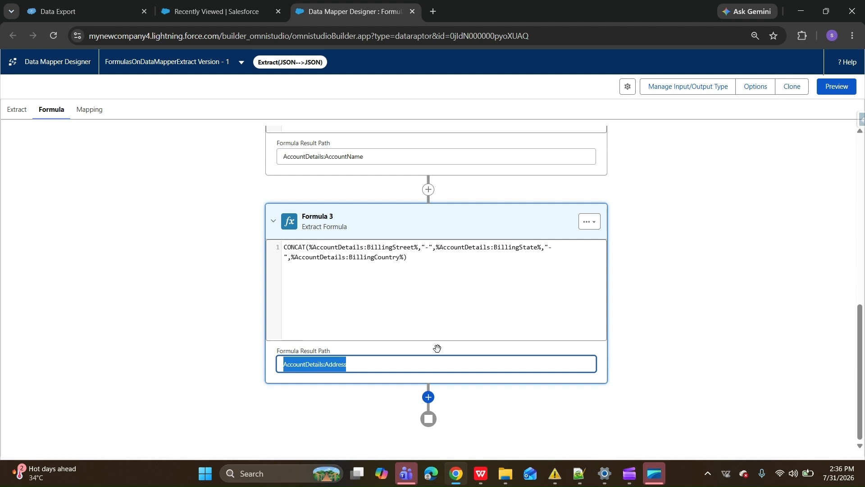
click(89, 110)
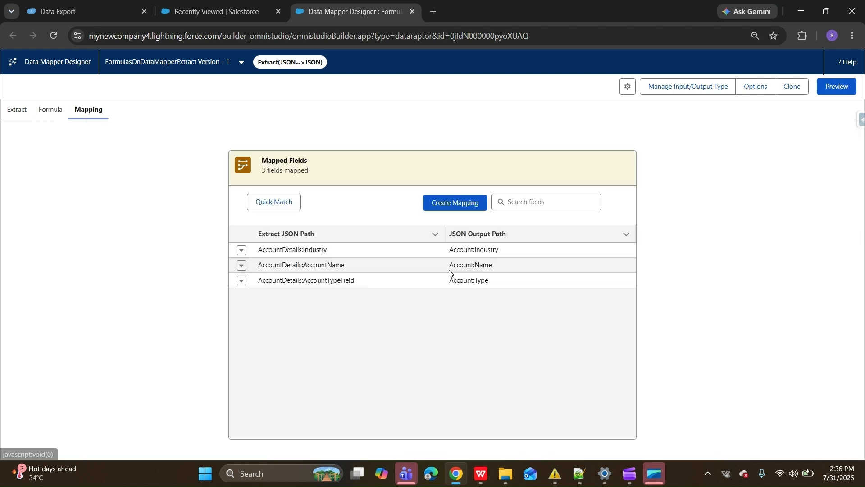
click(451, 201)
click(194, 197)
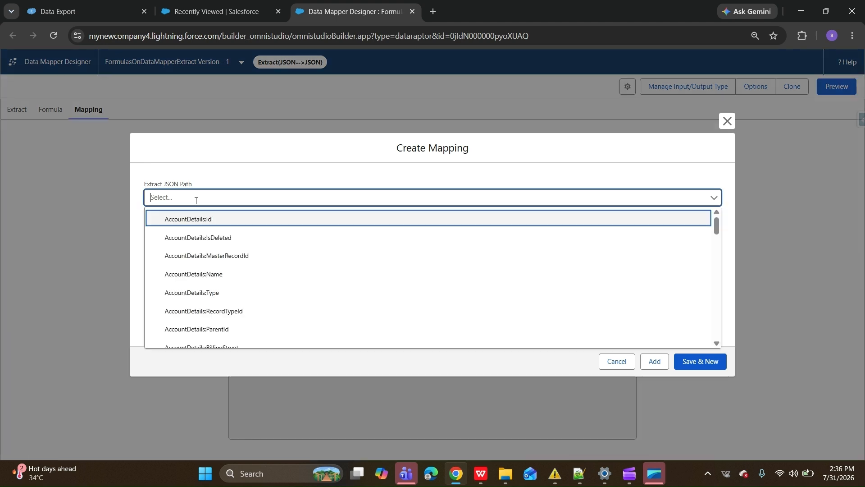
key(ctrl+v)
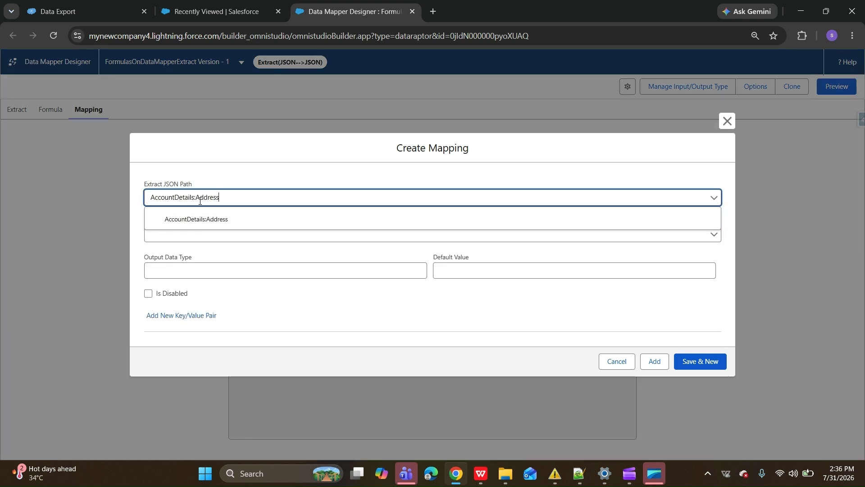
click(240, 221)
click(188, 235)
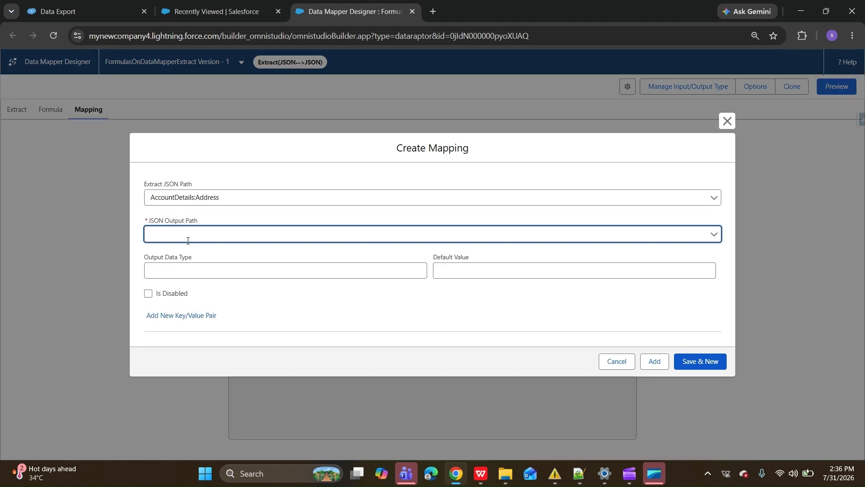
text(Account)
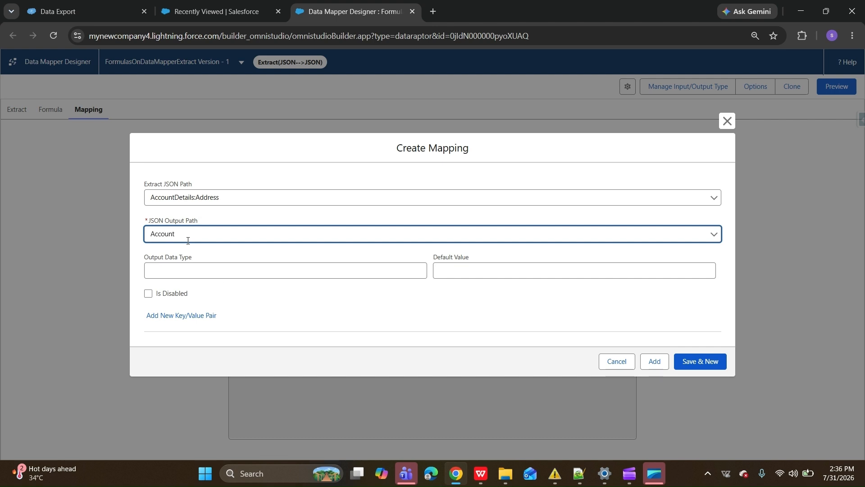
text(:Addresss)
click(661, 370)
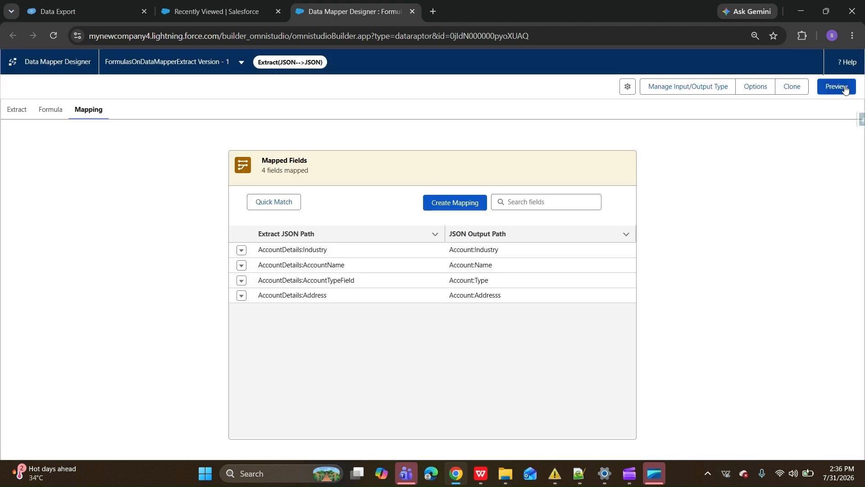
Execute the data mapper in preview and examine the street, state and country parts of the accounts' address values
click(846, 90)
click(176, 451)
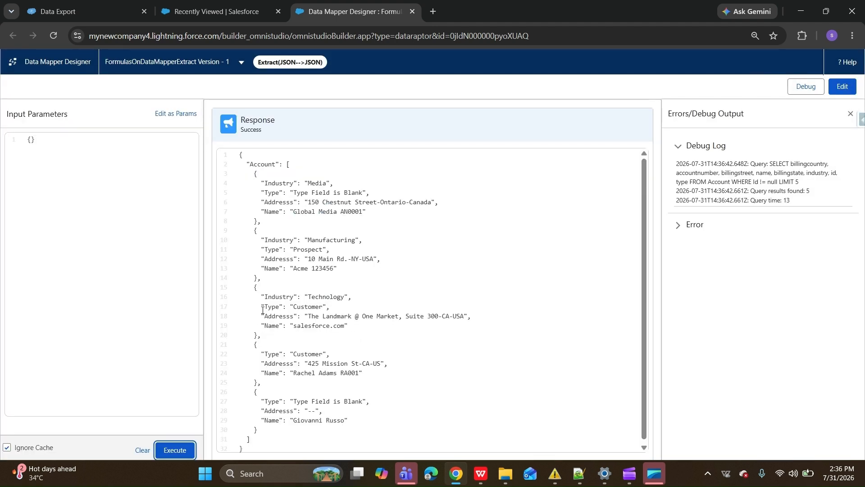
double_click(314, 201)
drag(324, 204, 381, 204)
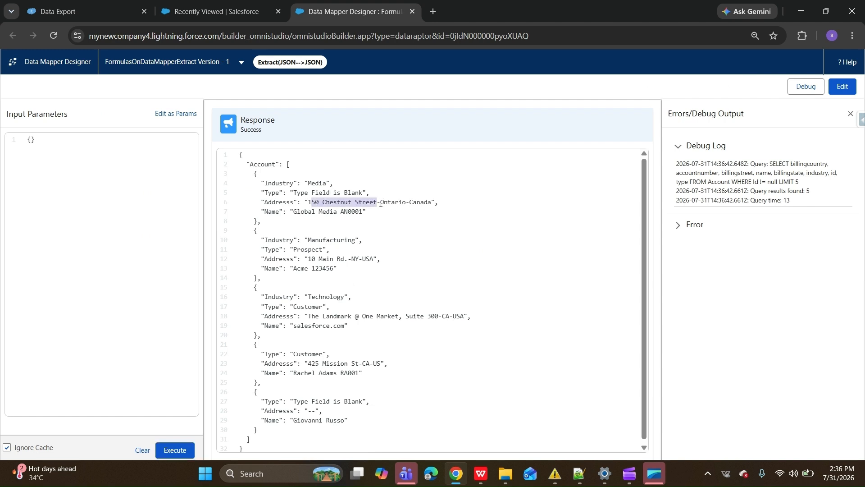
click(382, 203)
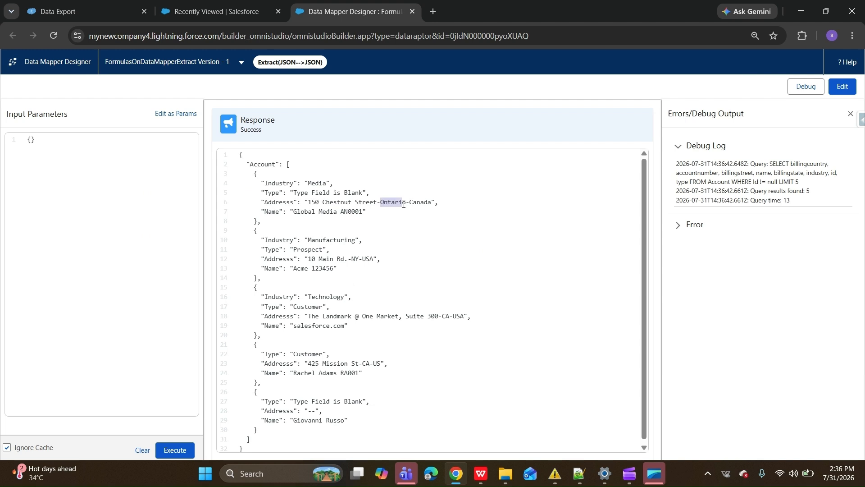
drag(409, 204, 430, 204)
drag(311, 317, 453, 319)
click(355, 323)
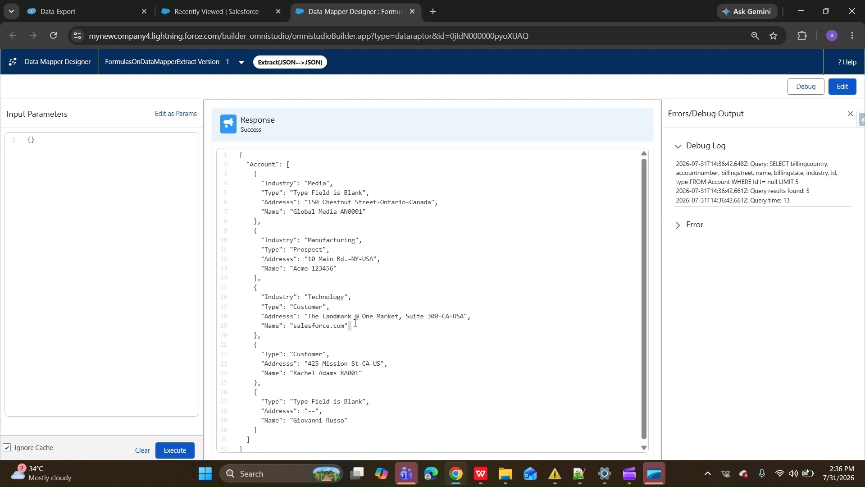
Return to editing the data mapper and review the Account extract settings and the formulas
click(842, 88)
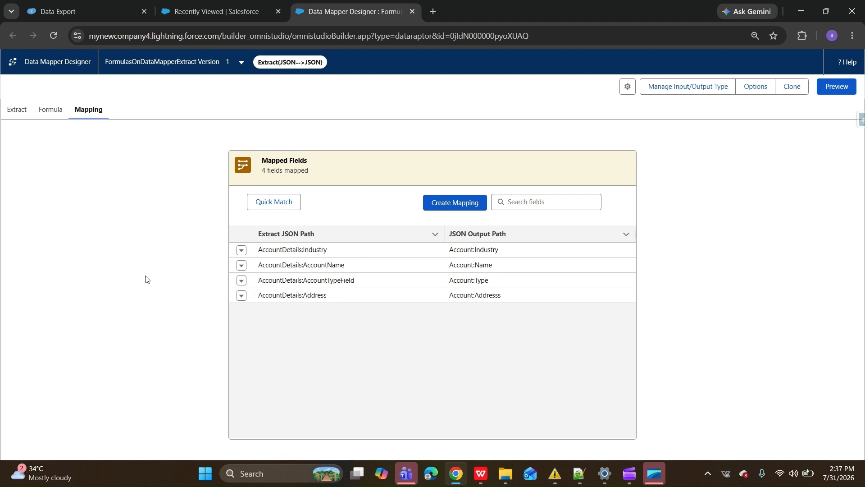
click(18, 110)
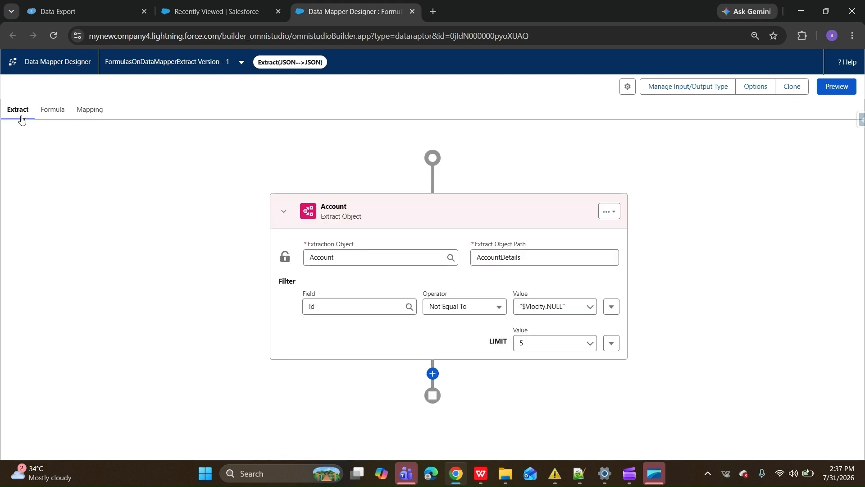
click(40, 116)
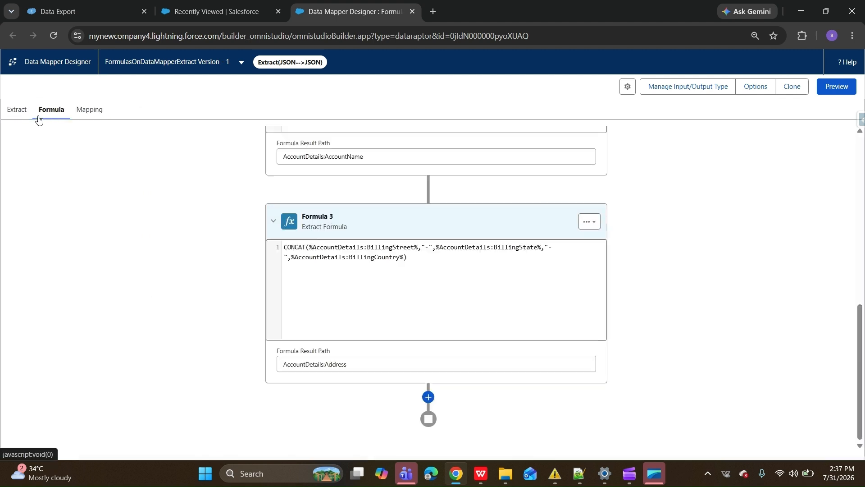
click(28, 115)
click(51, 116)
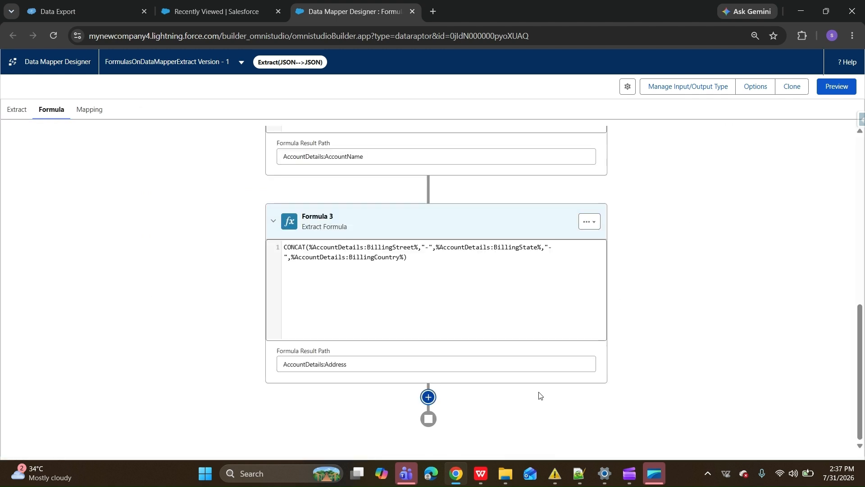
scroll(487, 391, up, 2)
scroll(691, 396, down, 1)
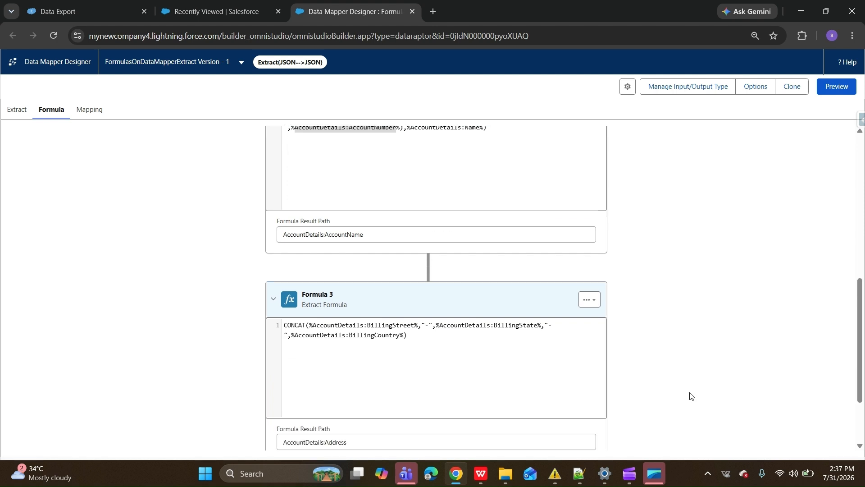
Begin the expression of the new Formula 4 with the LISTSIZE function
scroll(692, 396, down, 3)
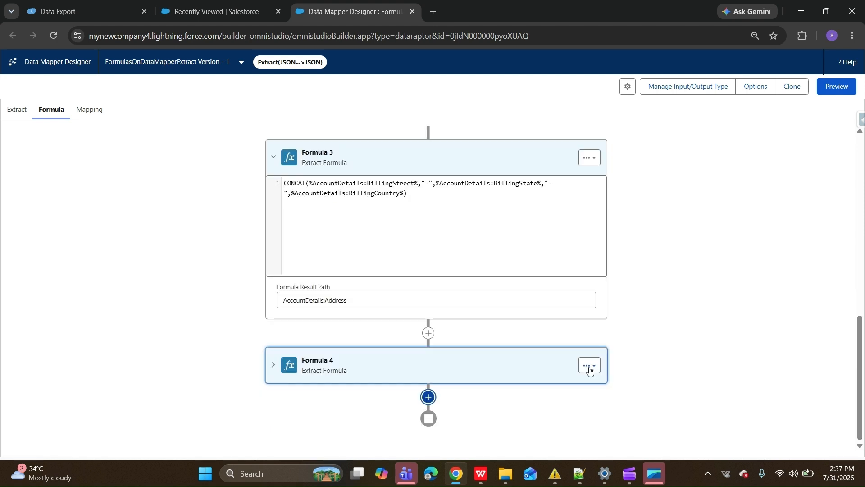
click(590, 370)
click(369, 396)
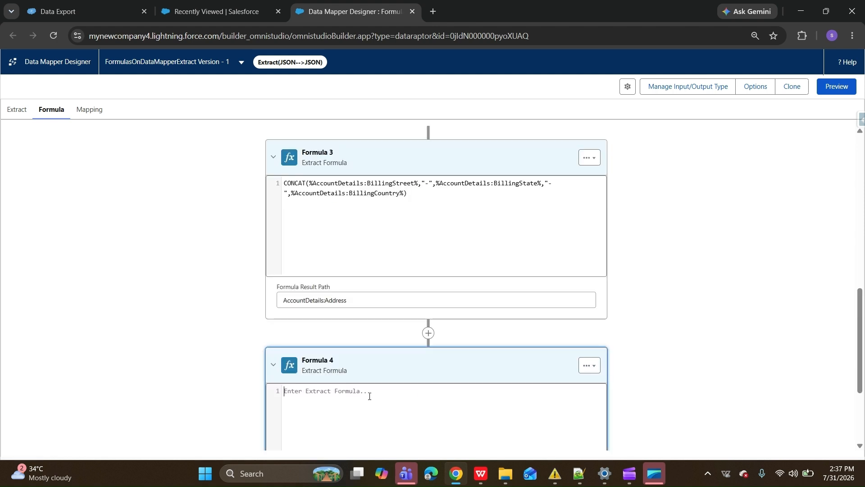
text(LIST)
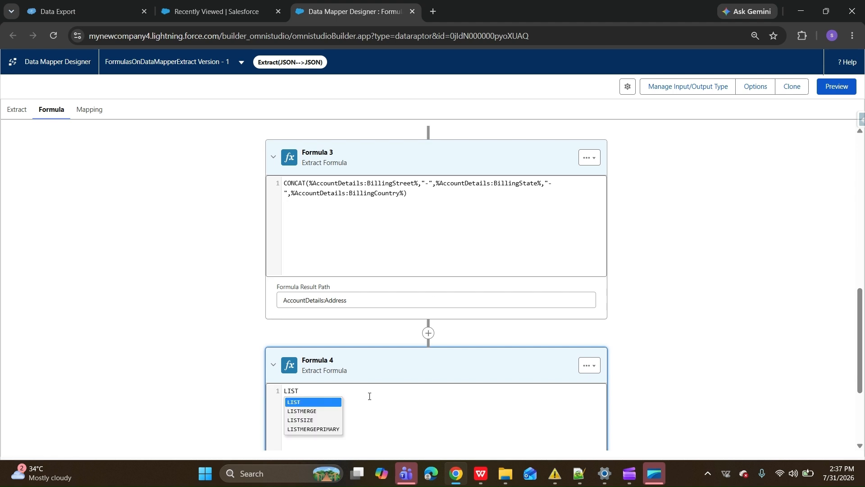
key(Down)
key(Down)
key(Return)
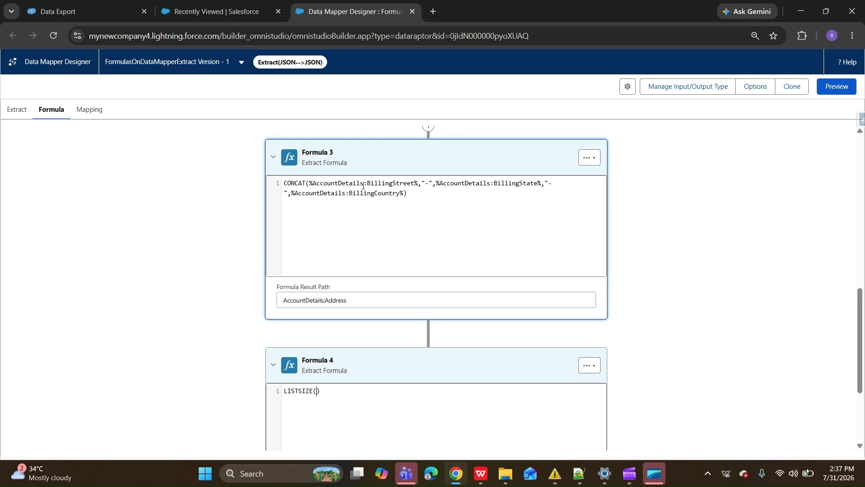
Complete Formula 4 as LISTSIZE(%AccountDetails%), copying the AccountDetails name from Formula 3's expression
double_click(351, 183)
key(ctrl+c)
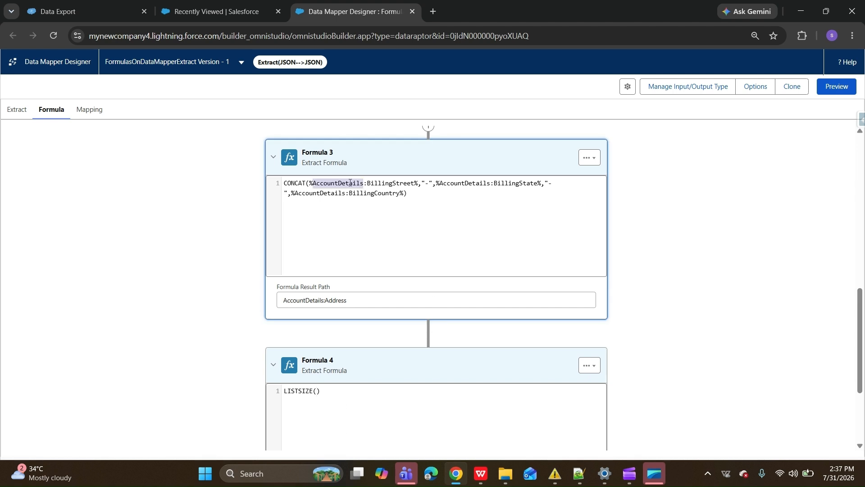
click(317, 391)
text(%%)
key(ctrl+v)
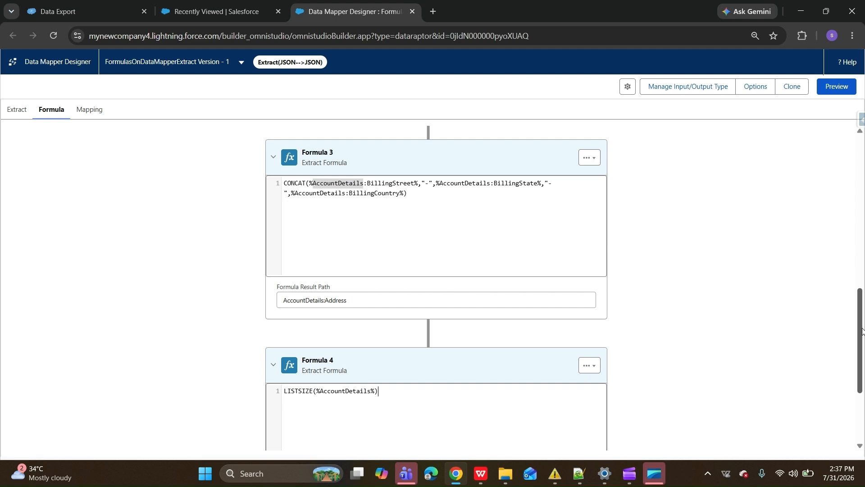
Set Formula 4's result path to AccountDetails:No_of_Accounts, based on a copy of Formula 3's result path
scroll(621, 404, down, 3)
click(332, 369)
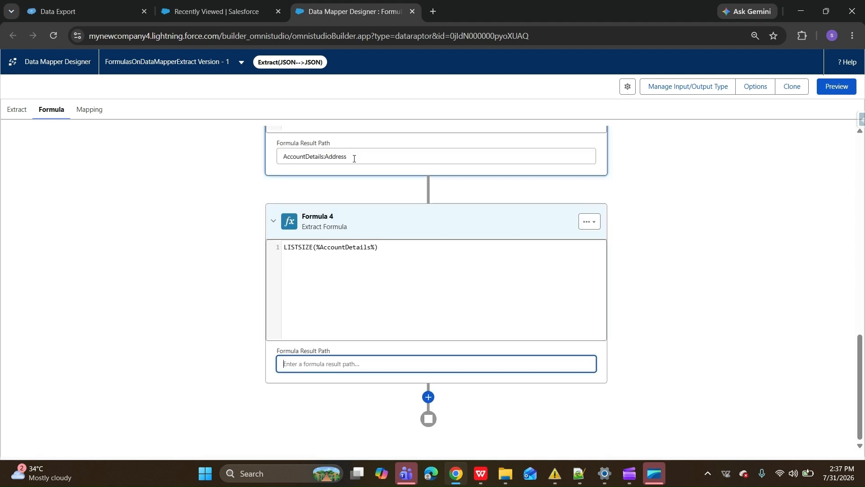
double_click(307, 156)
click(307, 156)
key(ctrl+c)
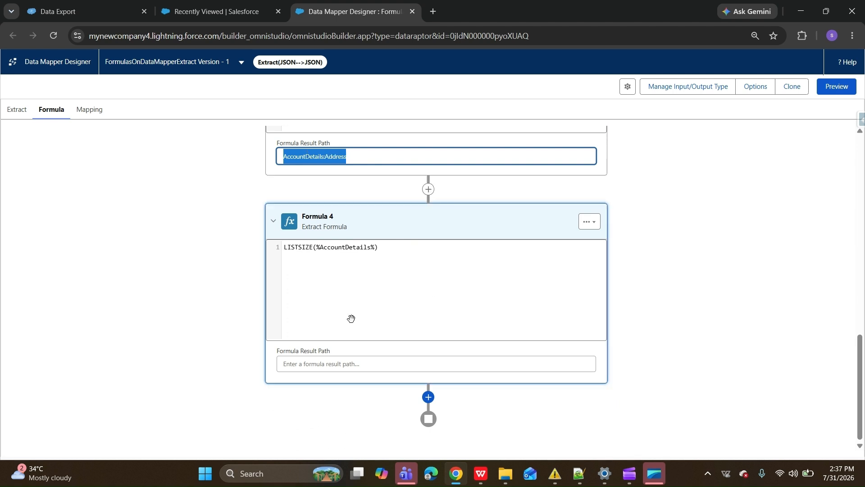
click(336, 364)
key(ctrl+v)
double_click(336, 365)
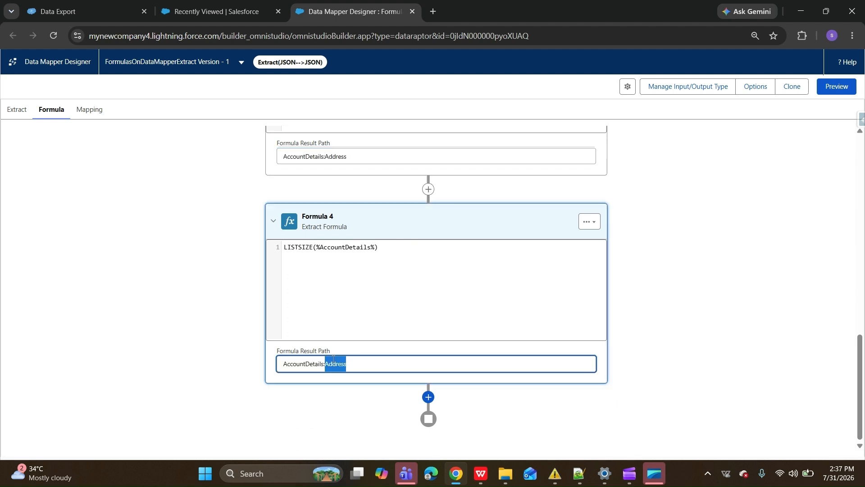
text(No_of_Accounts)
double_click(334, 363)
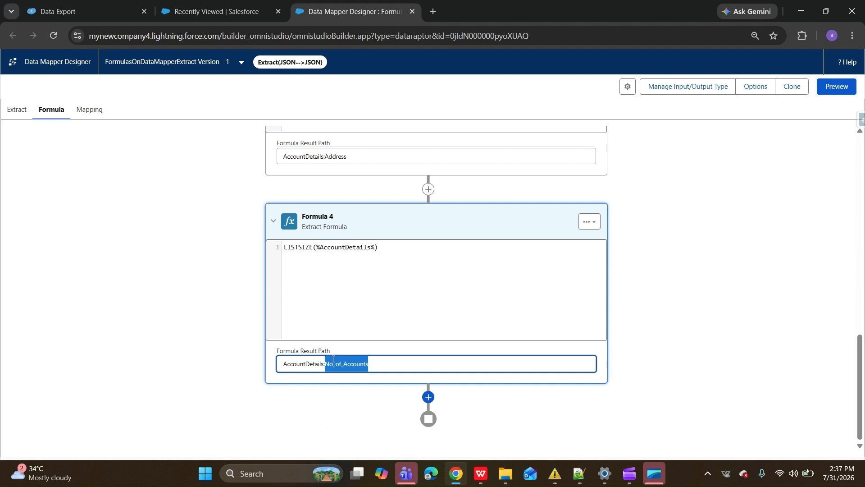
key(ctrl+a)
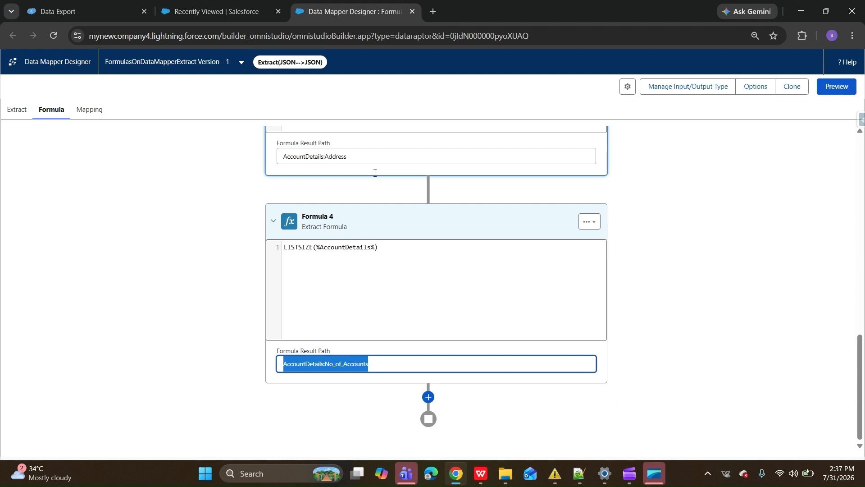
click(90, 110)
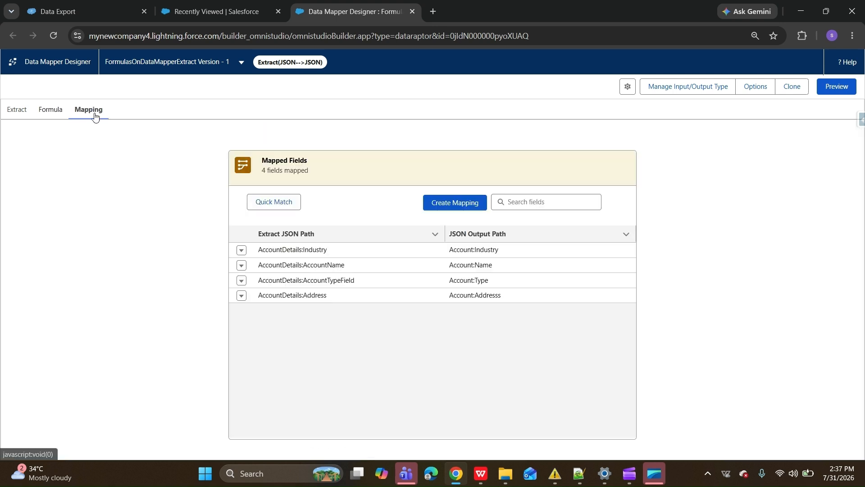
click(457, 208)
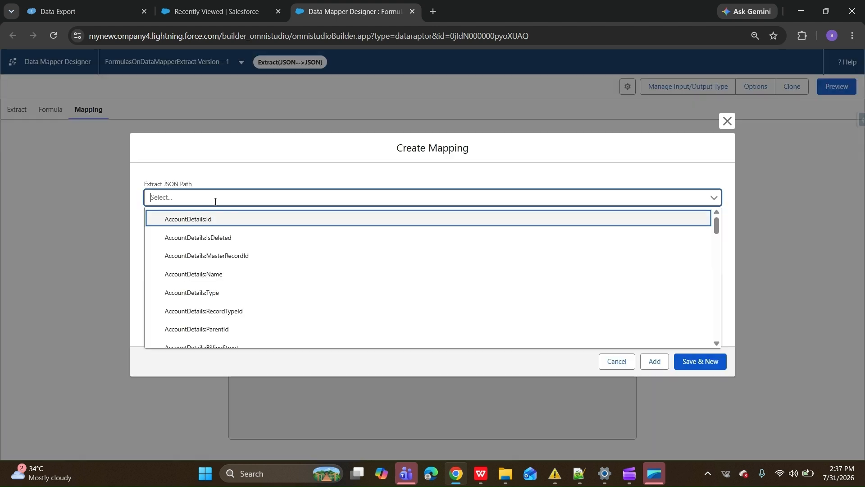
click(727, 121)
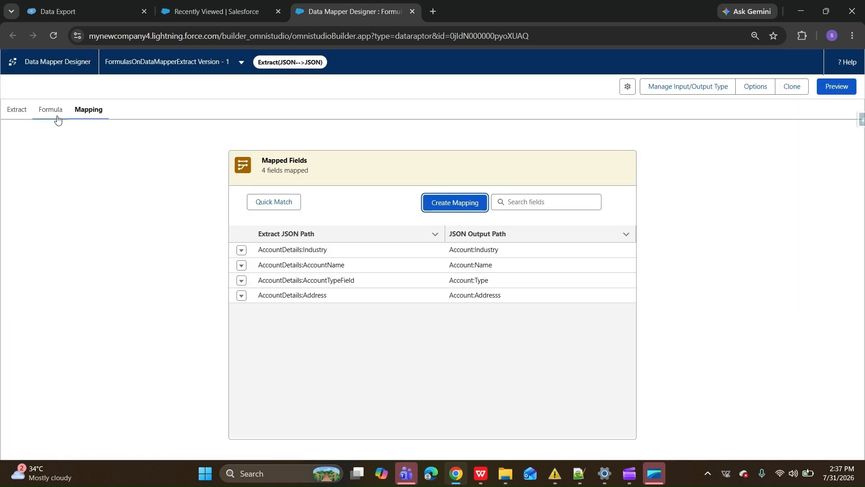
Create a mapping from AccountDetails:No_of_Accounts, copied from Formula 4's result path, to the JSON output path Account:No_of_Accounts
click(51, 110)
click(382, 365)
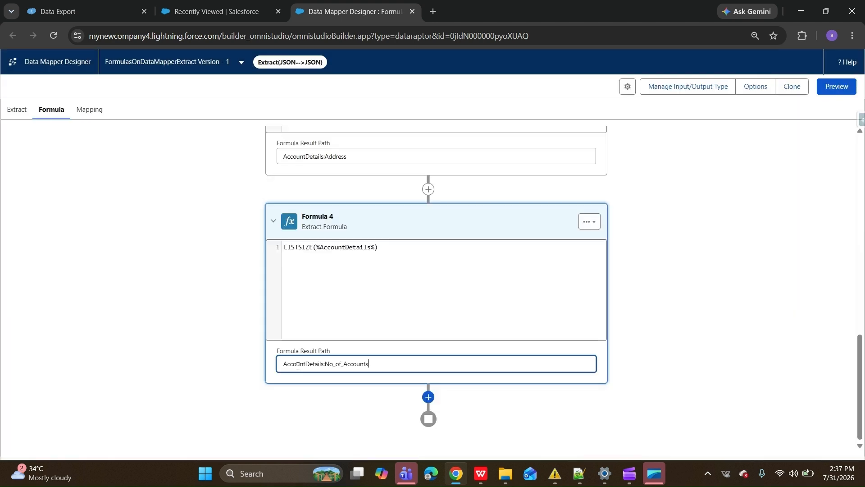
triple_click(318, 367)
key(ctrl+c)
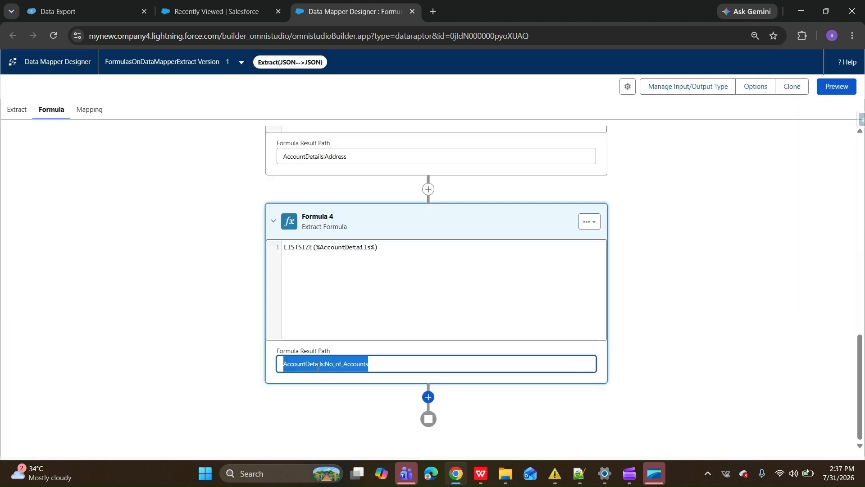
click(101, 108)
click(454, 203)
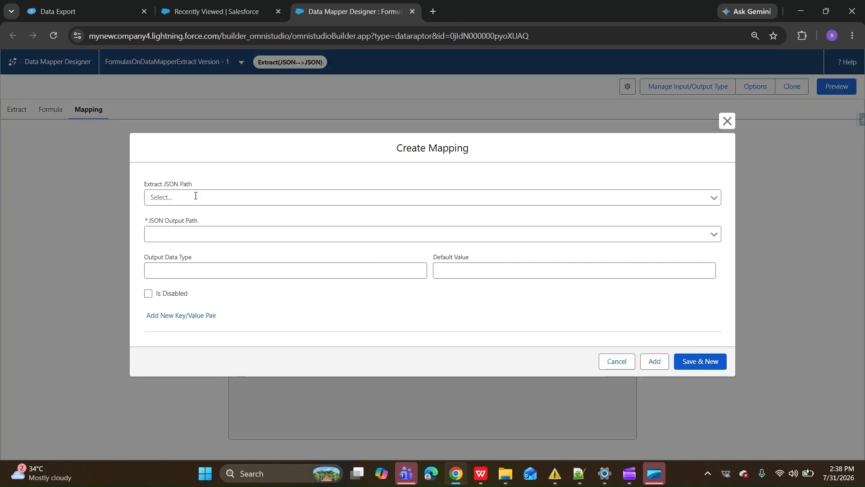
click(195, 196)
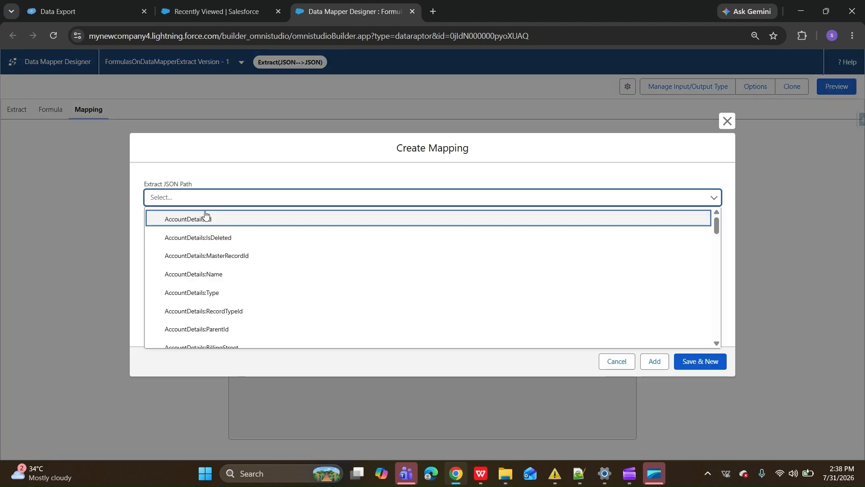
key(ctrl+v)
click(232, 233)
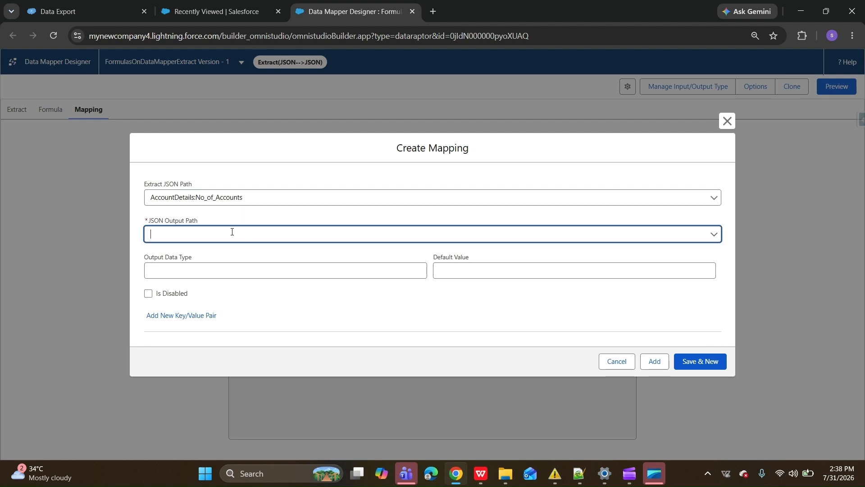
text(Account:No_O)
key(BackSpace)
text(of_Accounts)
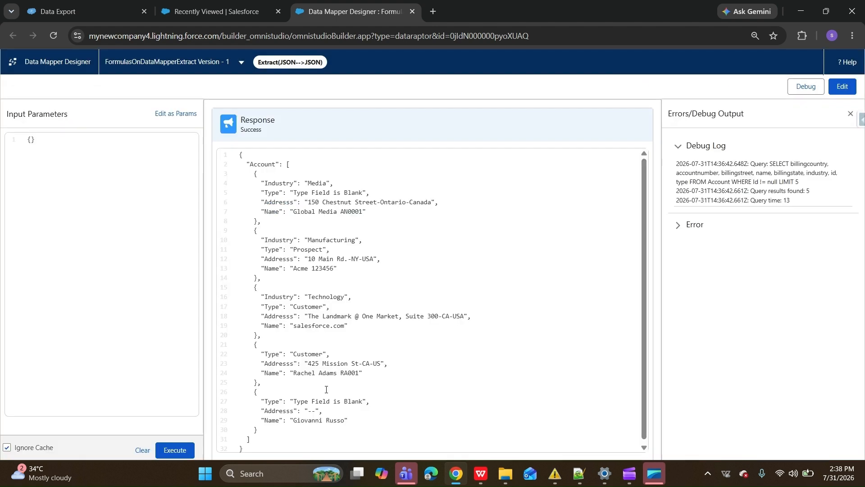
Execute the data mapper in preview and examine the No_of_Accounts value within each account node of the response
click(175, 450)
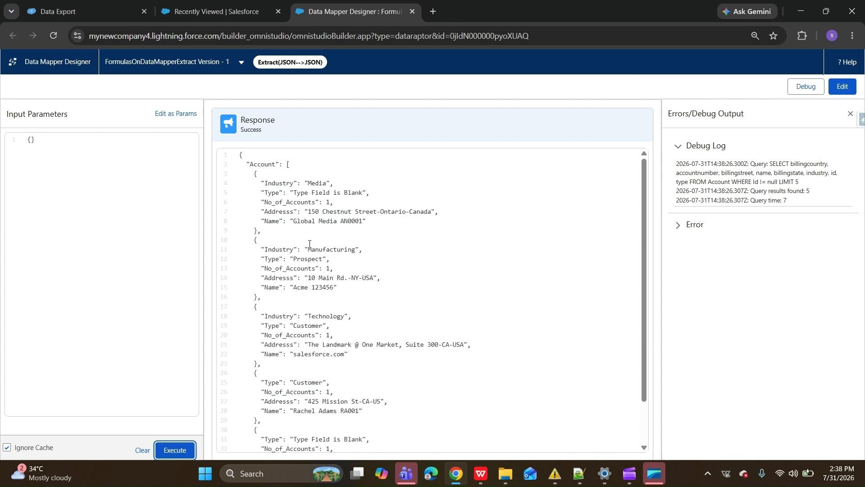
drag(261, 183, 316, 227)
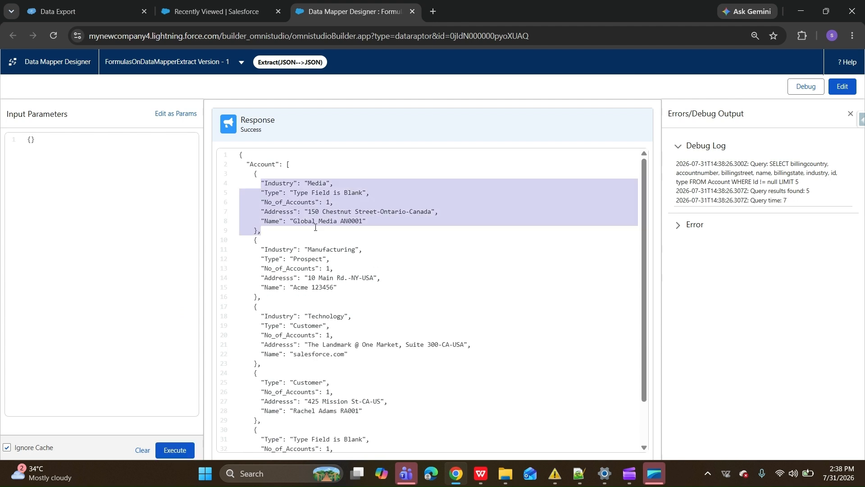
drag(262, 259, 323, 316)
drag(251, 373, 261, 420)
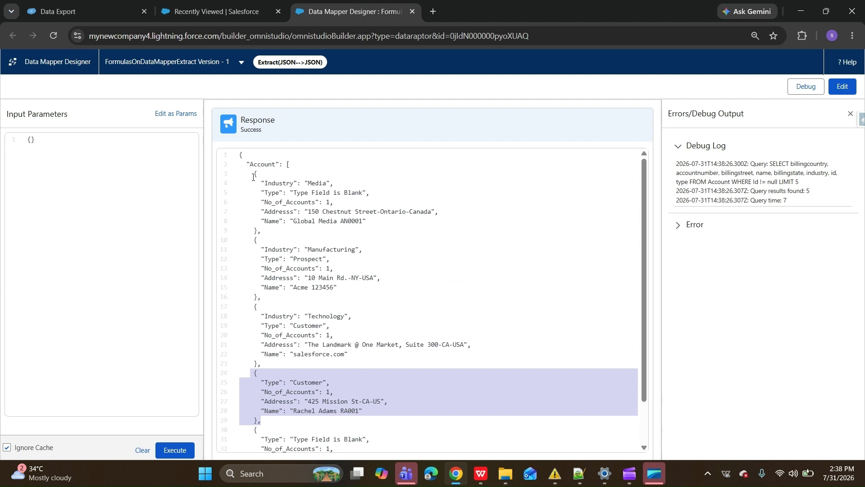
drag(252, 177, 296, 233)
click(266, 203)
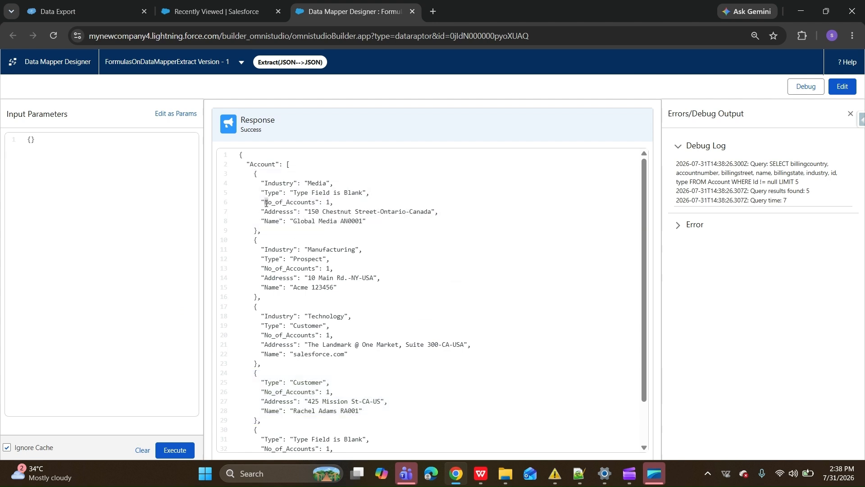
drag(265, 203, 334, 203)
drag(262, 249, 261, 363)
Return to editing the formulas and remove the AccountDetails prefix from Formula 4's result path so it reads No_of_Accounts
click(842, 86)
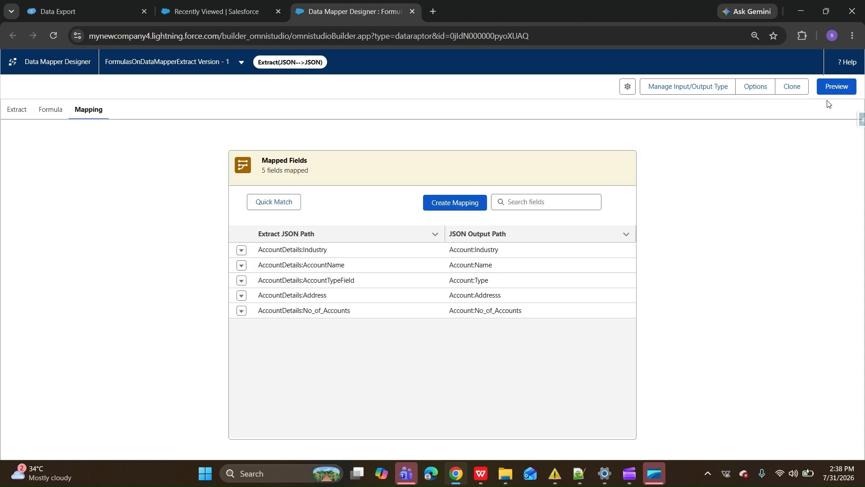
click(54, 113)
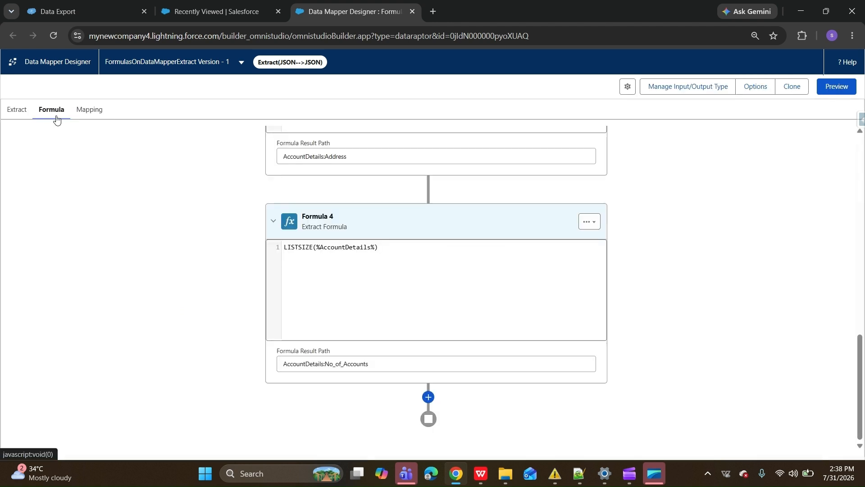
scroll(352, 373, up, 1)
scroll(342, 383, down, 1)
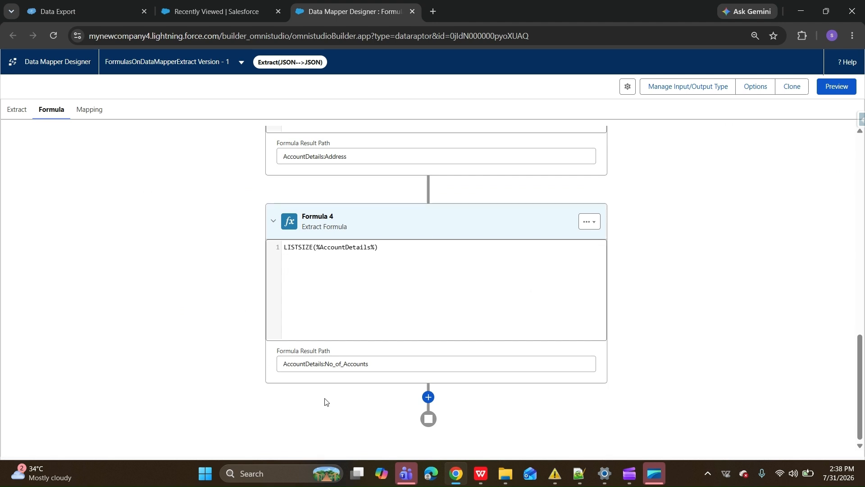
double_click(302, 365)
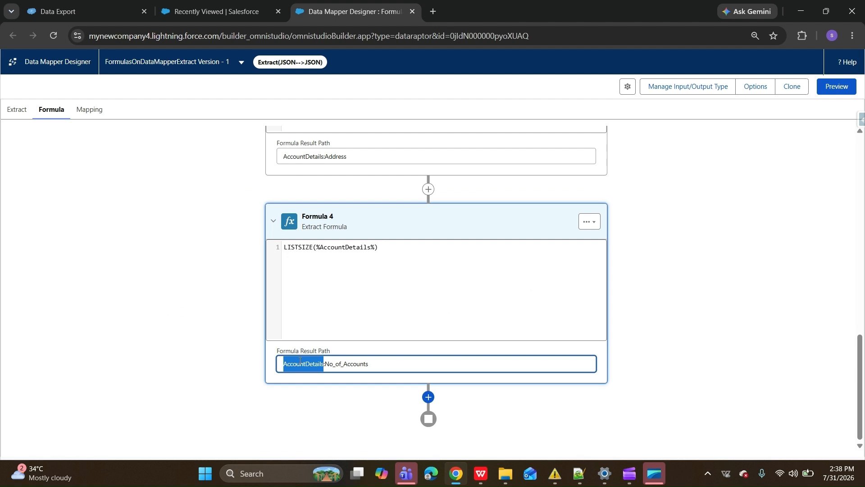
click(300, 362)
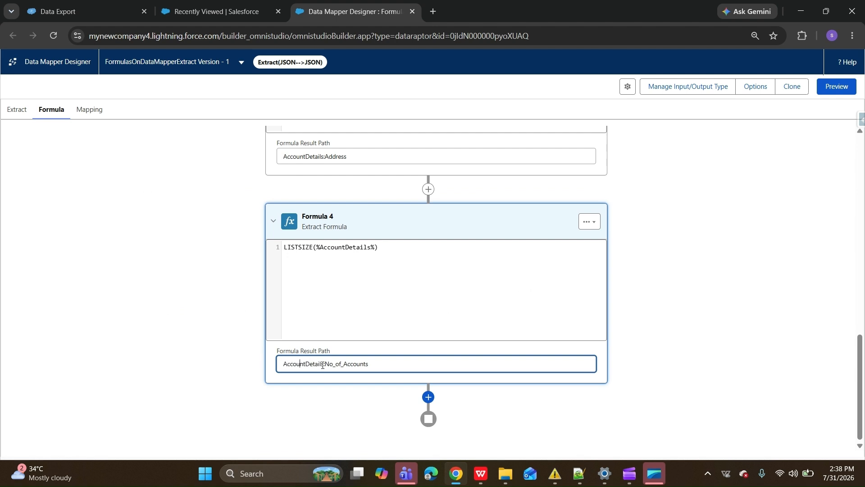
mouse_move(323, 366)
mouse_down()
mouse_move(311, 368)
mouse_move(320, 366)
mouse_up()
key(BackSpace)
key(BackSpace)
key(BackSpace)
key(BackSpace)
key(BackSpace)
key(BackSpace)
key(BackSpace)
key(BackSpace)
key(BackSpace)
key(BackSpace)
key(BackSpace)
key(BackSpace)
key(BackSpace)
key(BackSpace)
key(BackSpace)
Copy Formula 4's result path and compare it with the AccountDetails prefix in the other formulas' result paths
double_click(344, 246)
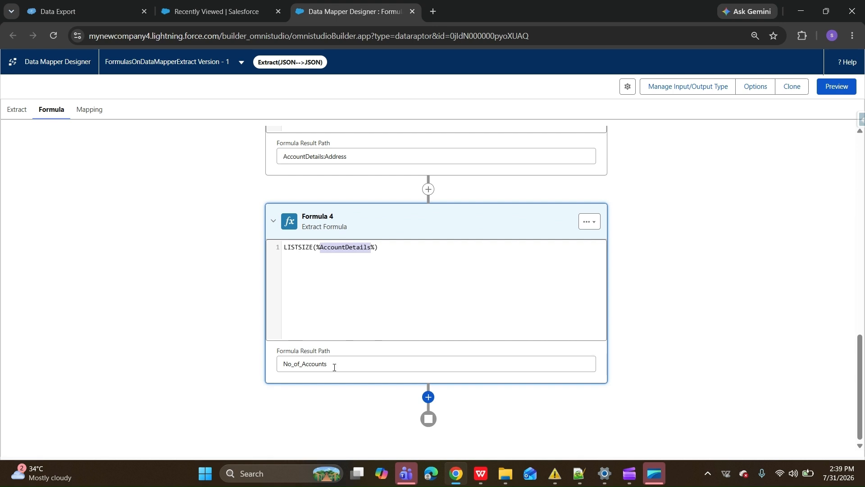
double_click(308, 363)
key(ctrl+c)
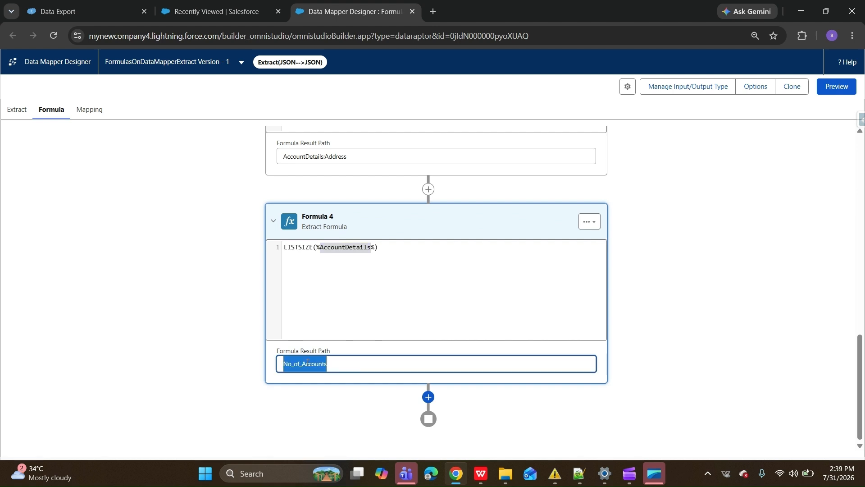
scroll(374, 301, up, 1)
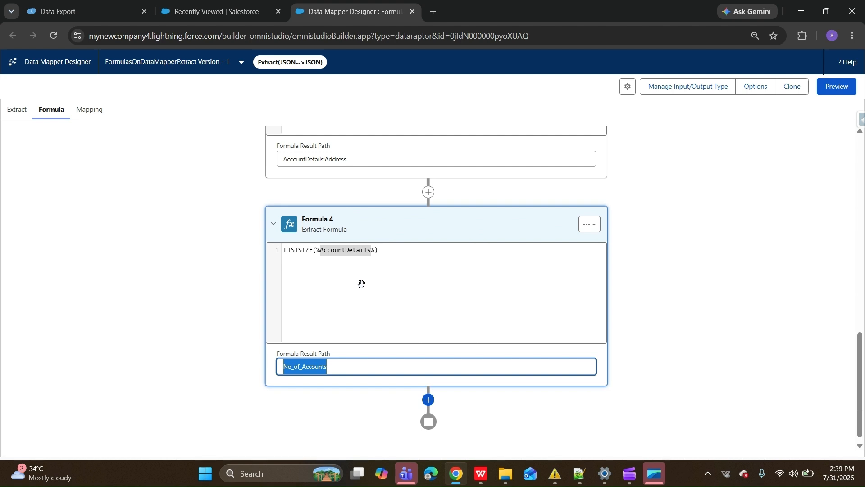
scroll(377, 315, up, 10)
scroll(379, 334, down, 4)
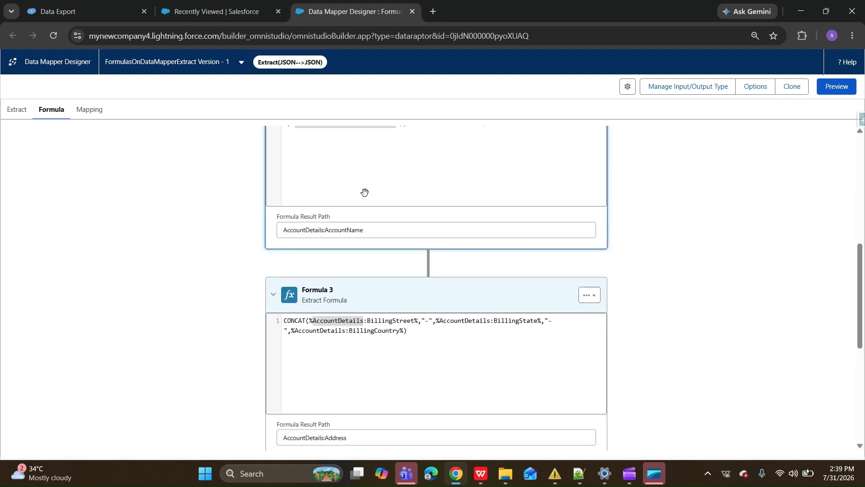
drag(368, 231, 360, 231)
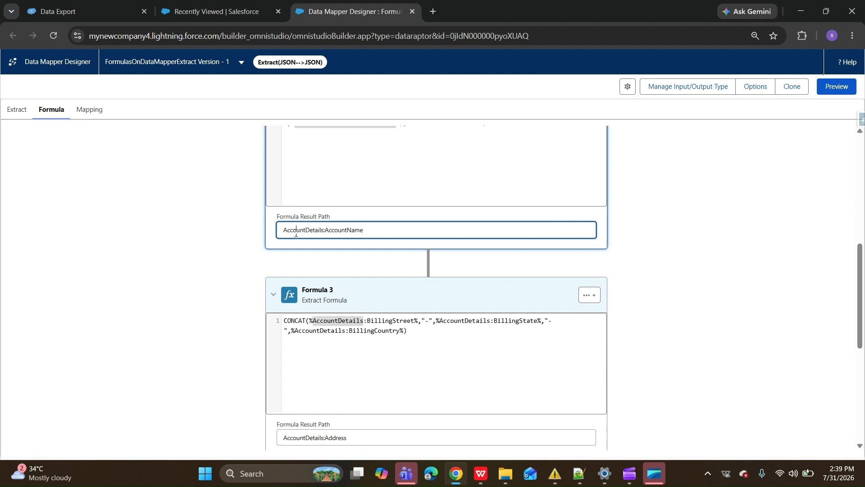
double_click(315, 230)
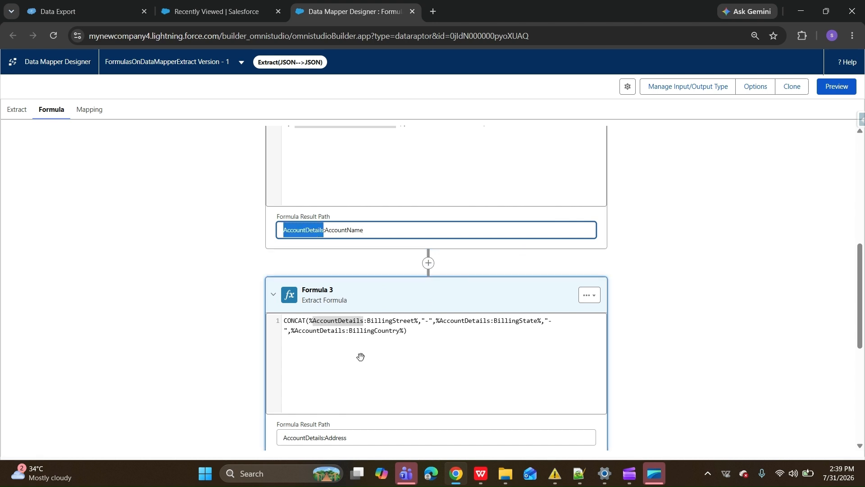
Change the extract JSON path of the AccountDetails:No_of_Accounts mapping to No_of_Accounts, matching Formula 4's result path, and save it
scroll(361, 357, down, 4)
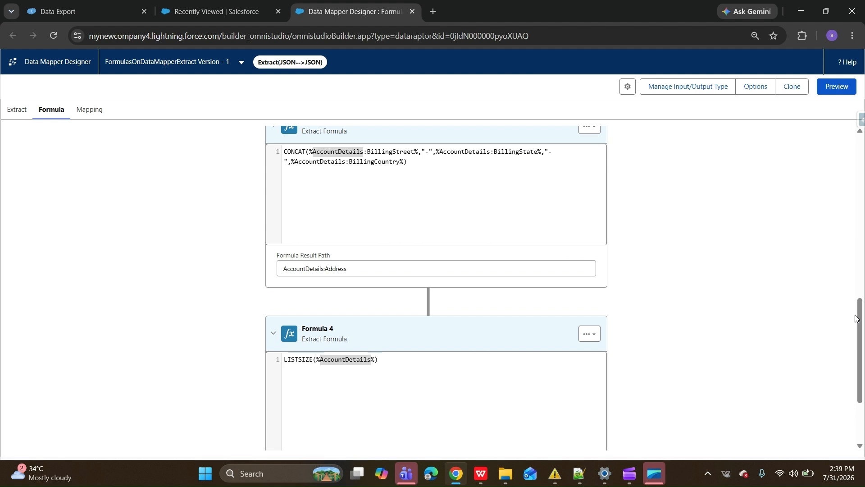
scroll(434, 366, down, 3)
drag(435, 366, 299, 364)
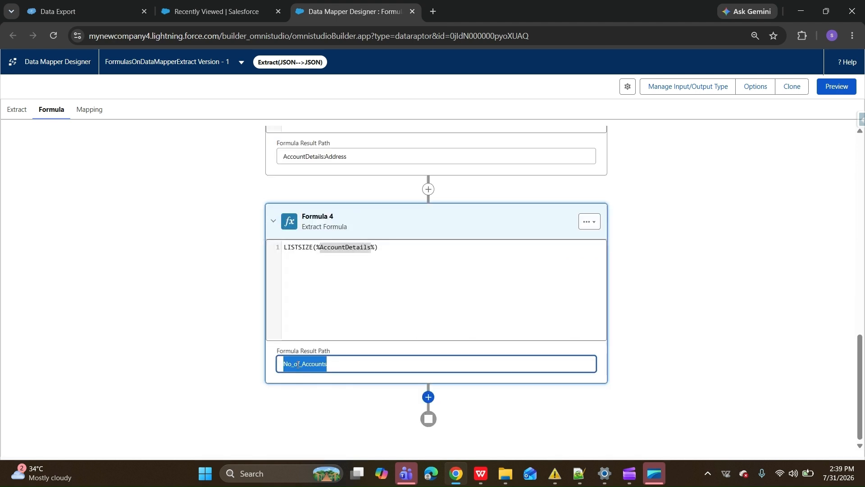
click(101, 118)
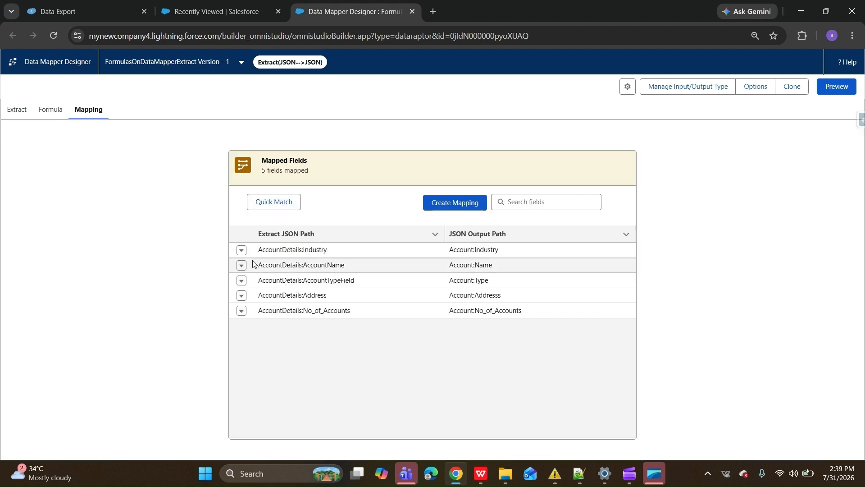
click(242, 311)
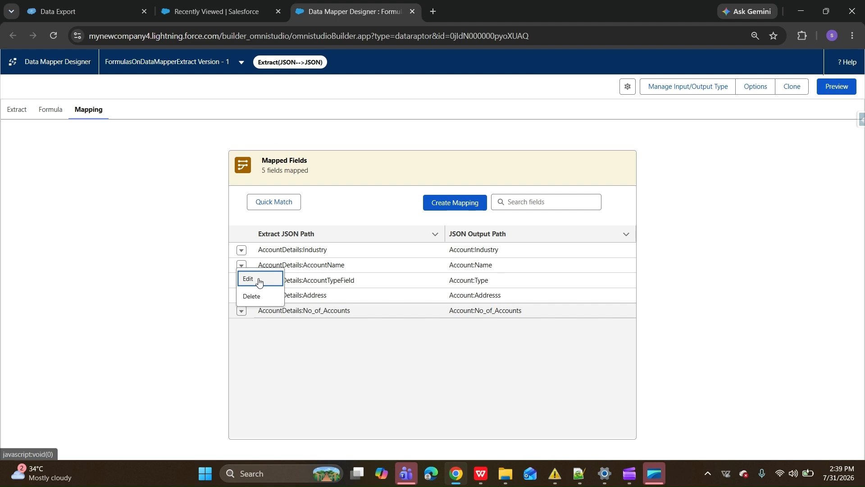
click(259, 281)
click(146, 198)
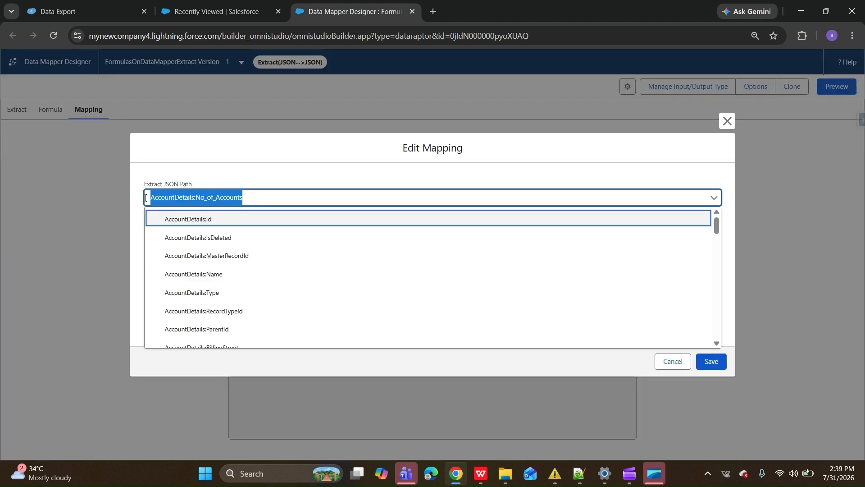
key(ctrl+v)
click(194, 221)
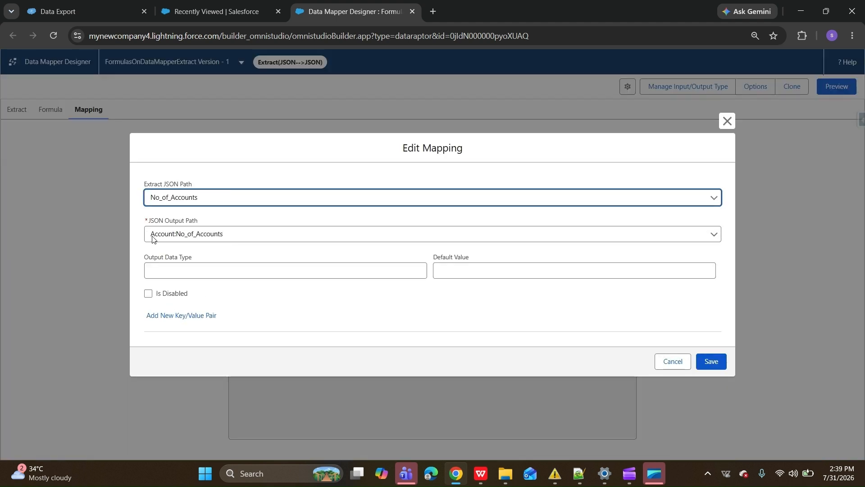
click(702, 360)
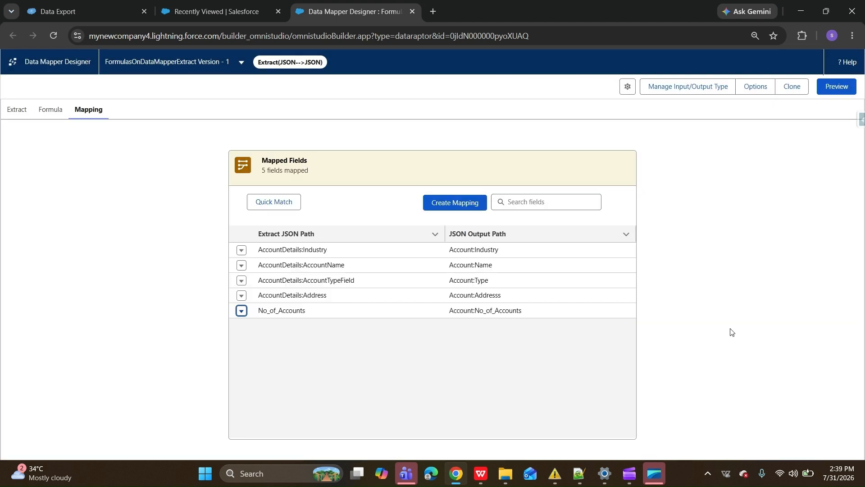
Execute the data mapper in preview and check the No_of_Accounts value in each account node against the Account extract limit
click(837, 86)
click(183, 451)
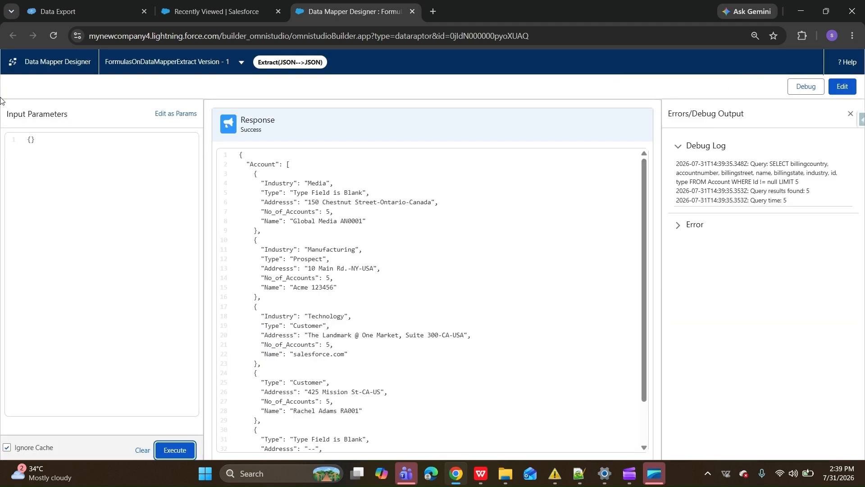
click(842, 86)
click(14, 109)
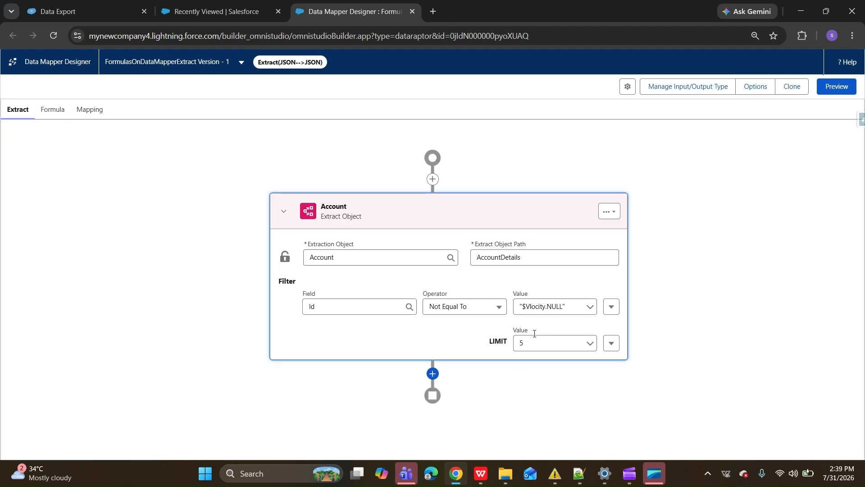
click(836, 87)
drag(335, 214, 260, 212)
drag(334, 278, 313, 278)
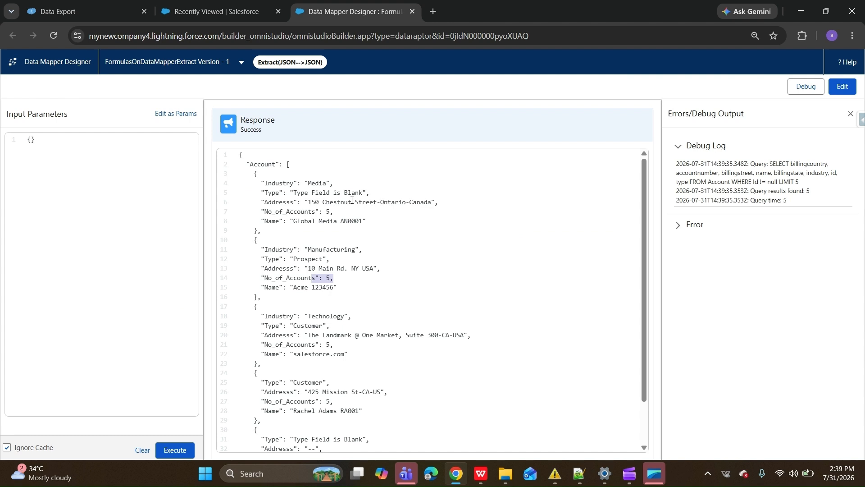
scroll(449, 355, down, 2)
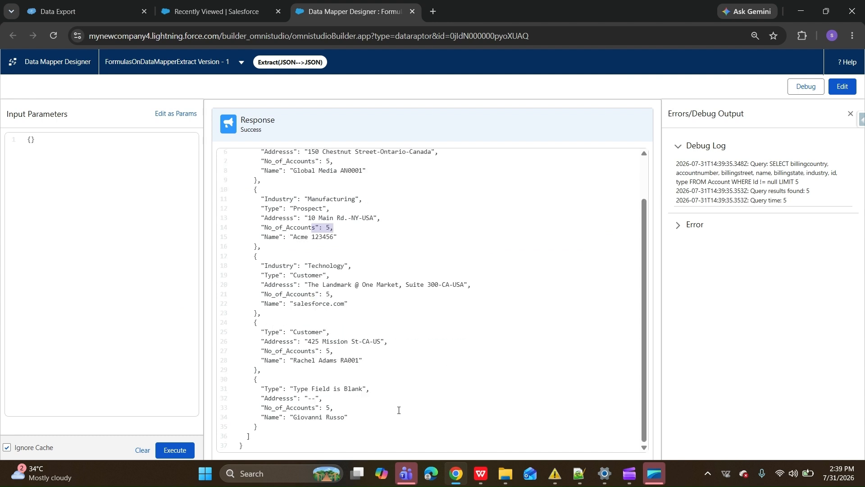
click(246, 445)
Edit the No_of_Accounts mapping to remove the Account prefix, making its JSON output path No_of_Accounts, and save it
click(838, 87)
click(89, 110)
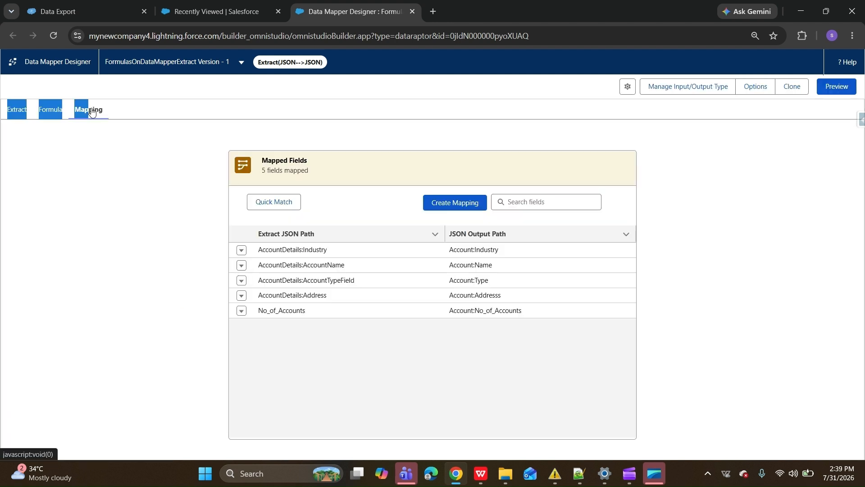
click(553, 315)
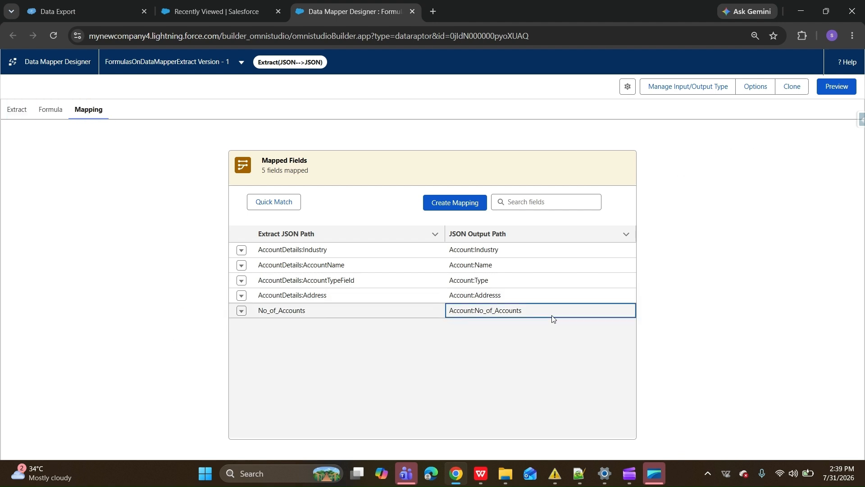
click(242, 311)
click(251, 278)
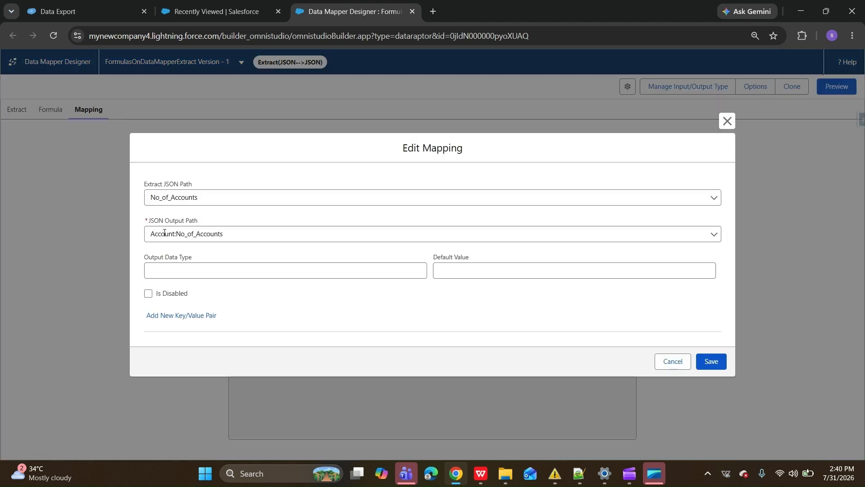
double_click(151, 234)
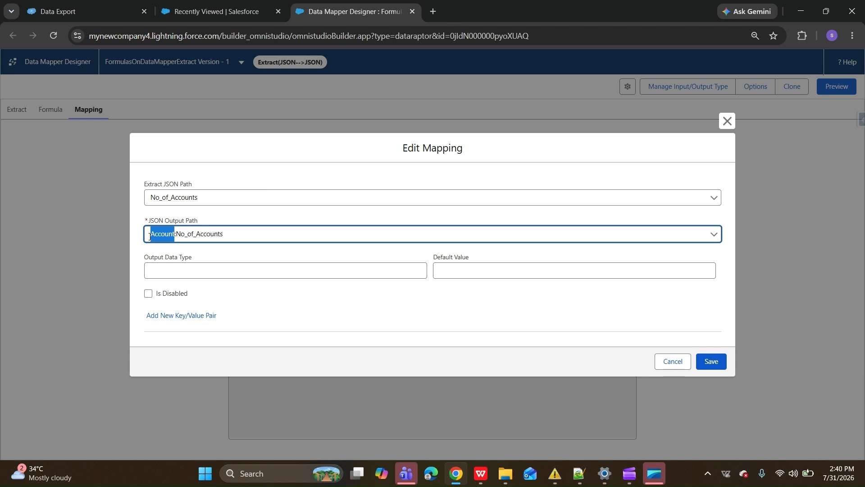
click(175, 234)
key(BackSpace)
key(BackSpace)
key(BackSpace)
key(BackSpace)
key(BackSpace)
text(:)
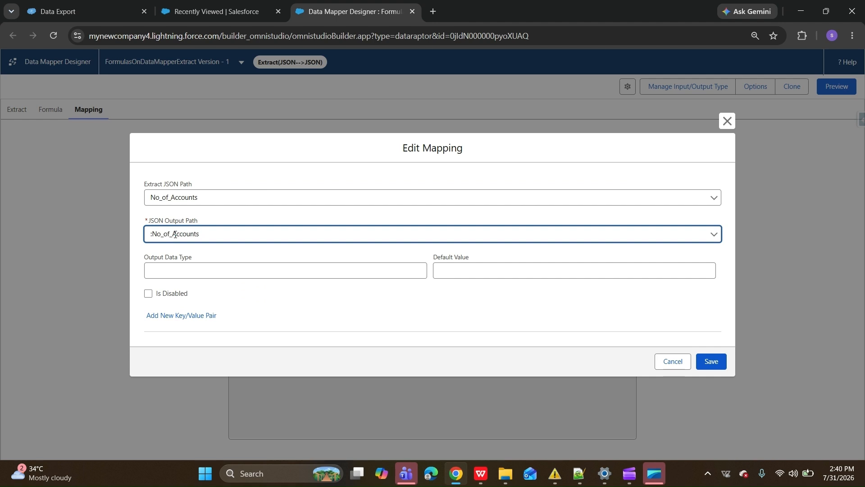
key(BackSpace)
click(712, 361)
Execute the data mapper in preview again and examine where No_of_Accounts sits relative to the Account list in the response
click(837, 86)
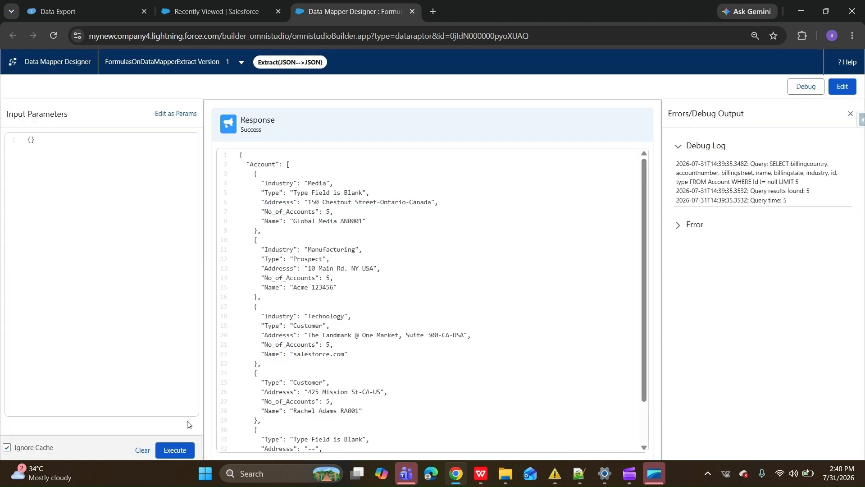
click(174, 450)
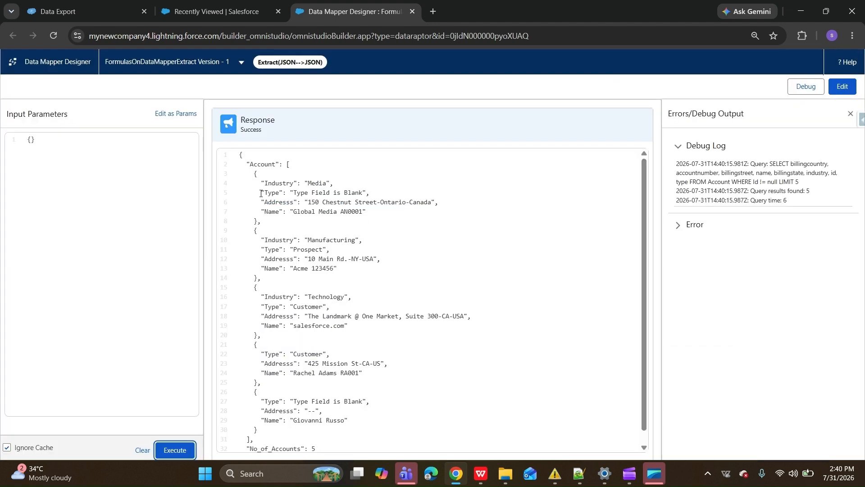
drag(283, 164, 342, 402)
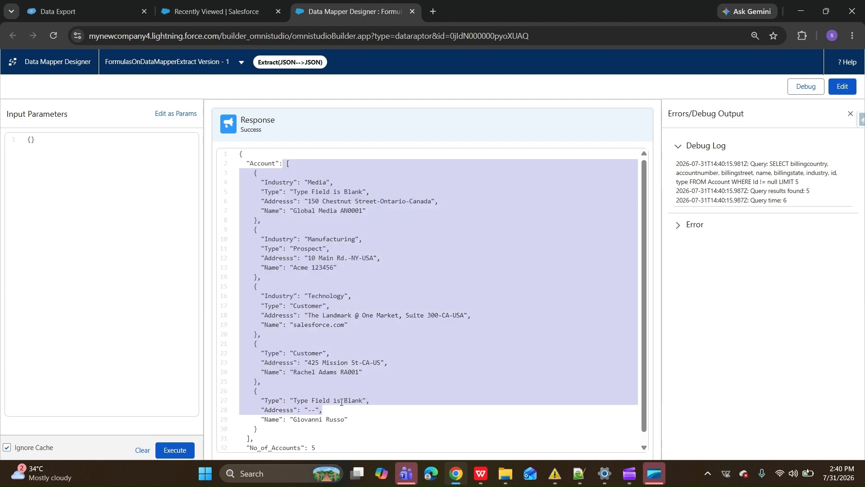
scroll(250, 439, down, 1)
drag(248, 436, 324, 436)
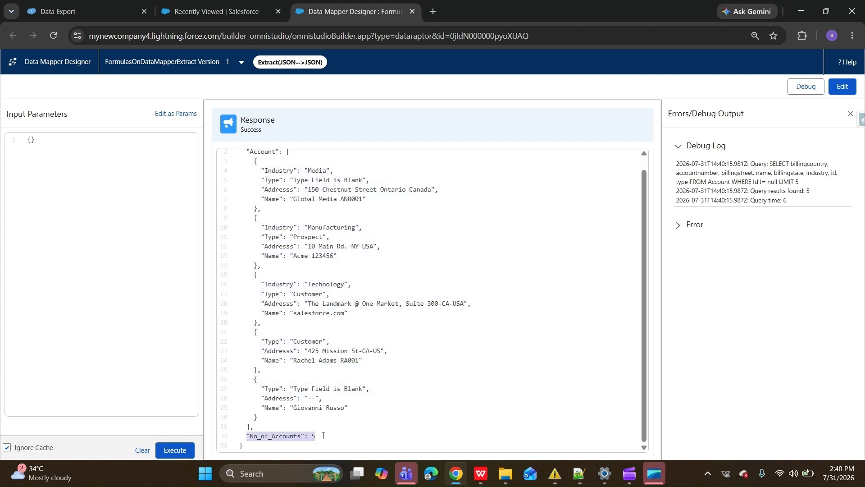
click(321, 436)
double_click(321, 437)
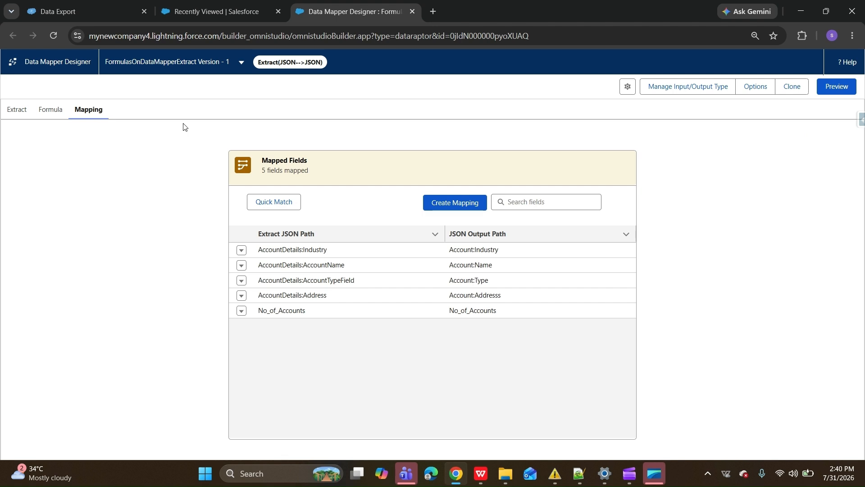
Add a second extract object below Account and set its extraction object to Contact
click(15, 111)
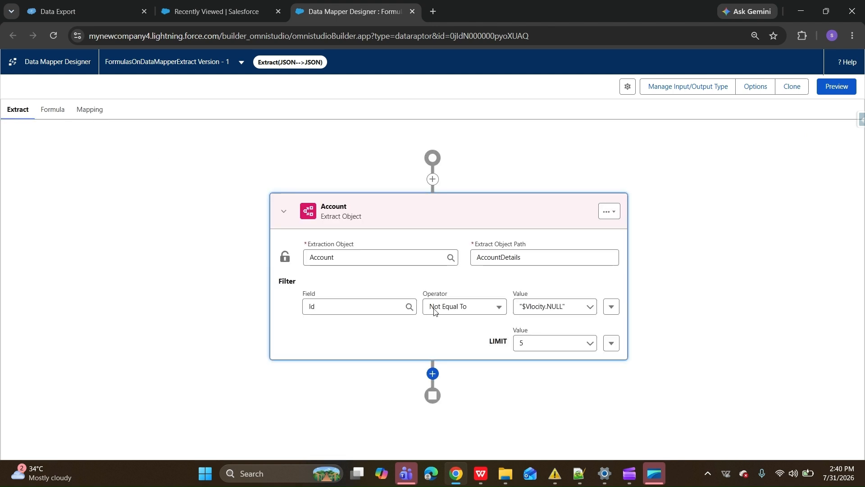
click(433, 371)
scroll(396, 367, down, 3)
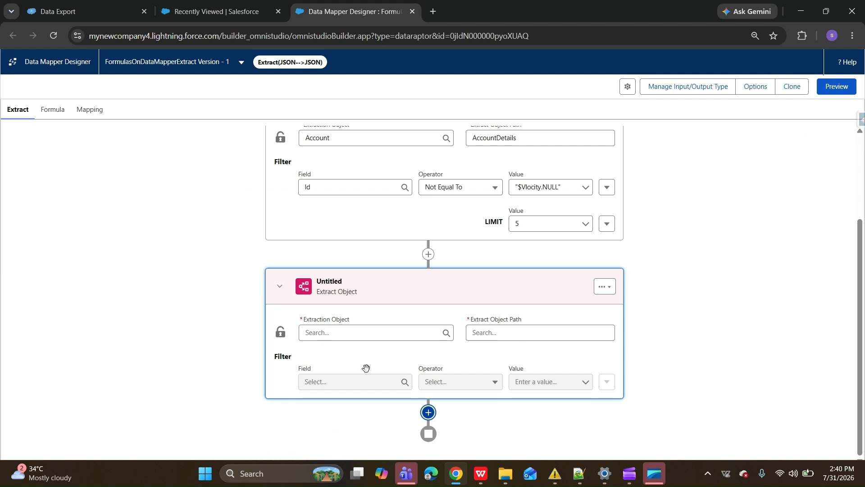
click(339, 333)
text(Cont)
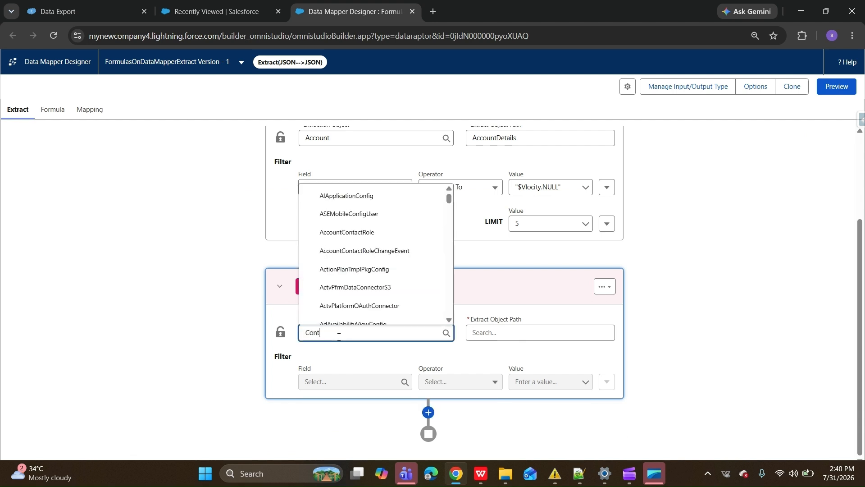
text(act)
scroll(378, 296, up, 1)
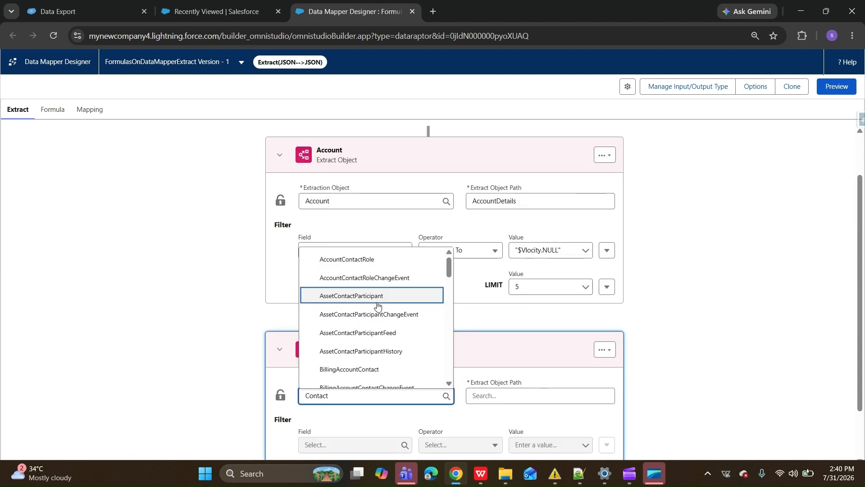
scroll(377, 332, down, 3)
scroll(373, 335, up, 1)
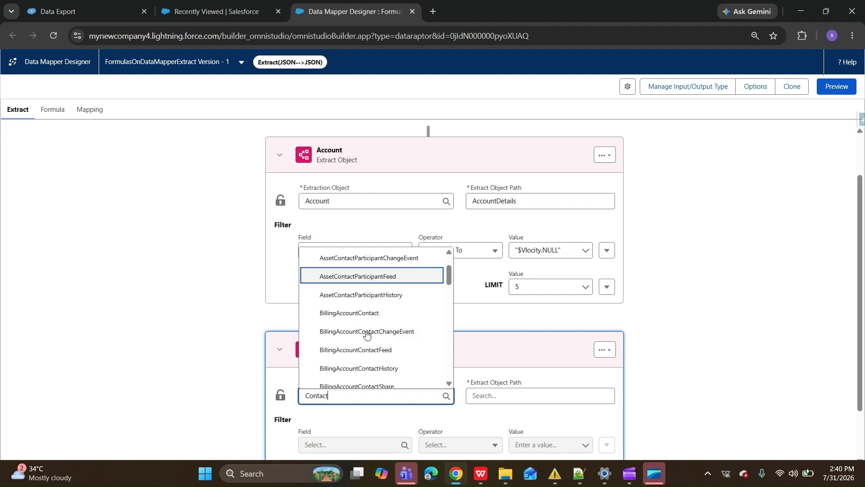
scroll(366, 332, down, 2)
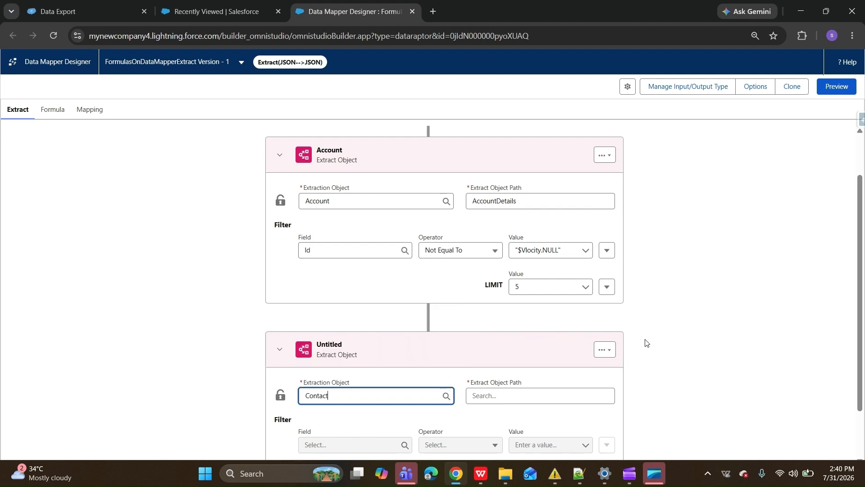
Set the Contact extract object's path to contactDetails
click(518, 395)
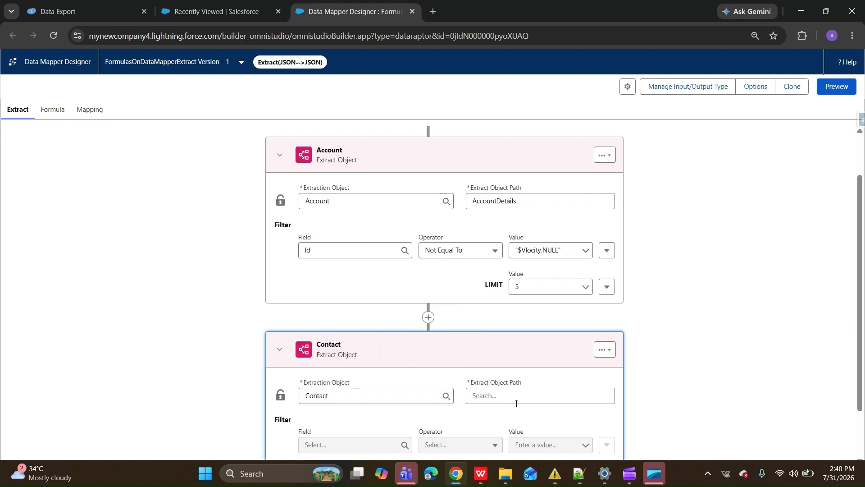
text(contactDe)
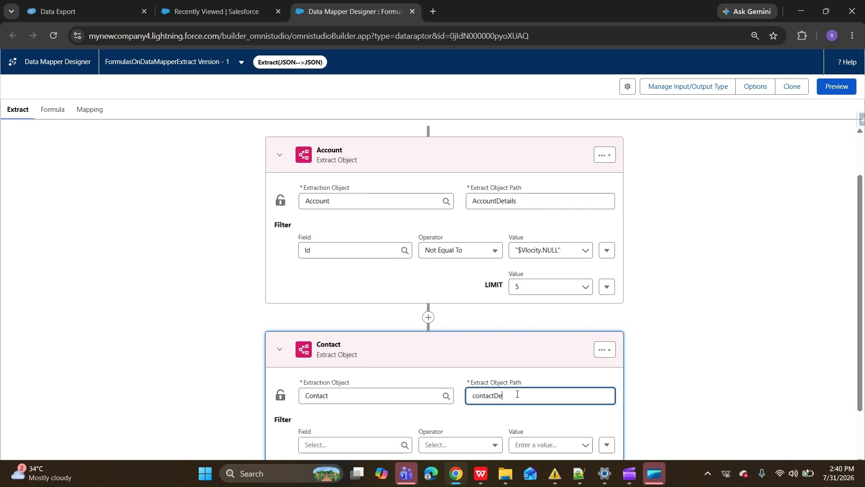
text(tails)
key(ctrl+a)
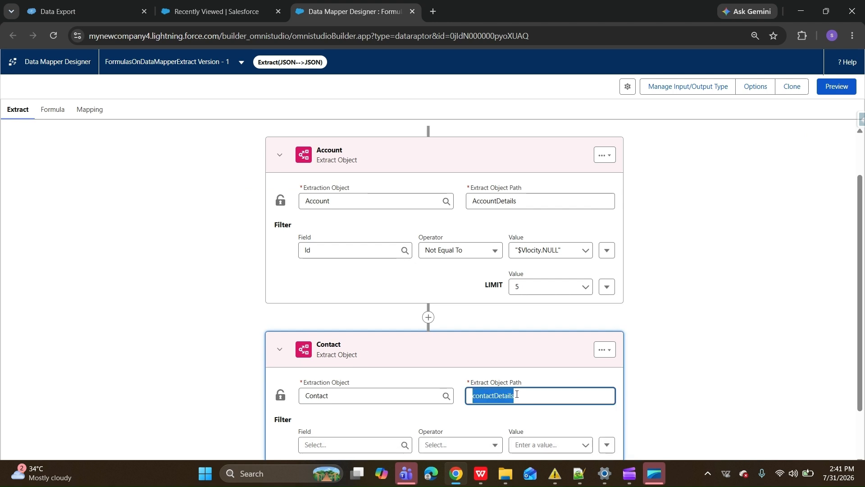
Filter the Contact extract to Id Not Equal To "$Vlocity.NULL", copying the value from the Account filter
scroll(451, 397, down, 1)
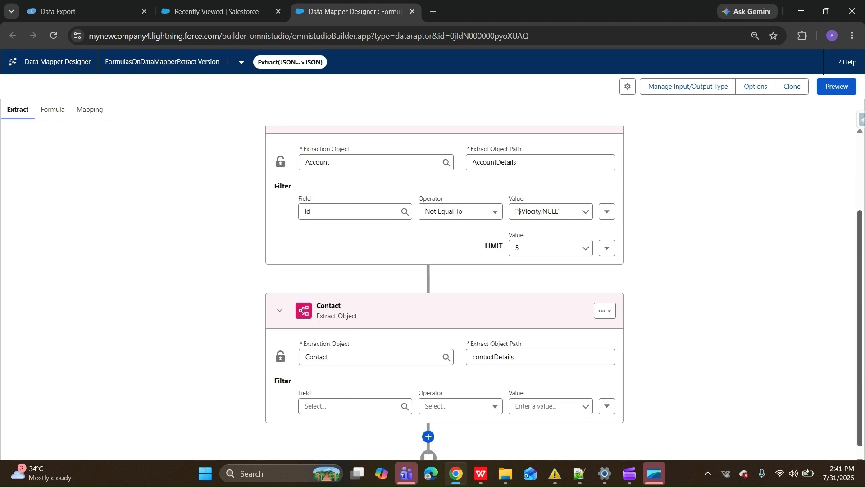
scroll(332, 389, down, 1)
click(333, 389)
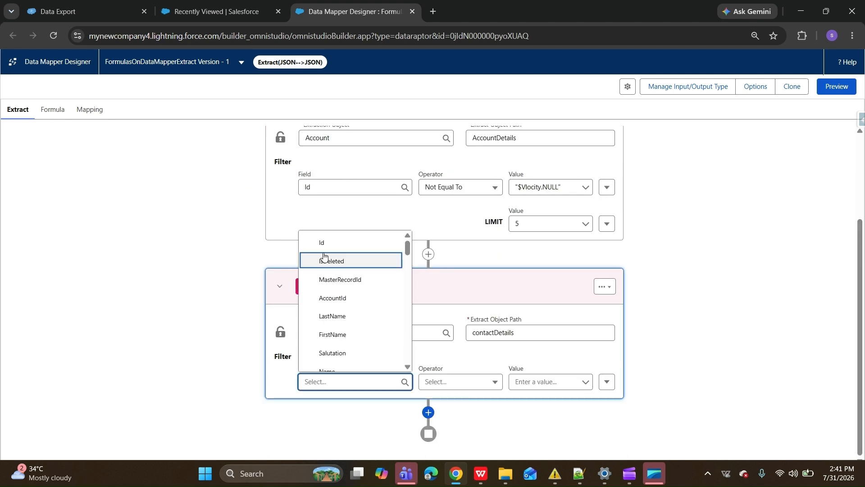
click(322, 242)
click(460, 382)
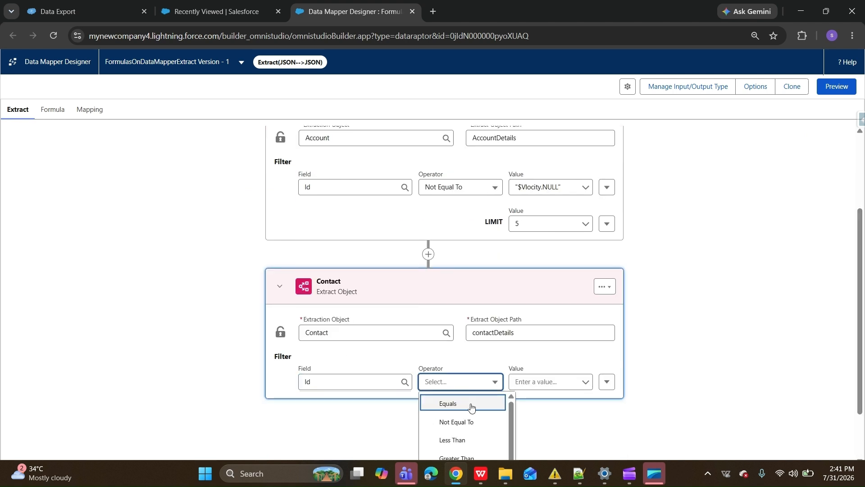
click(465, 421)
triple_click(544, 186)
key(ctrl+c)
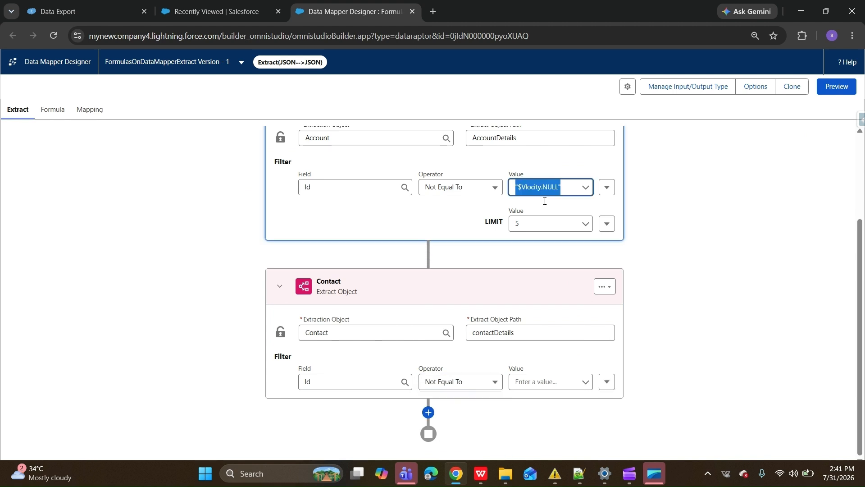
click(535, 384)
key(ctrl+v)
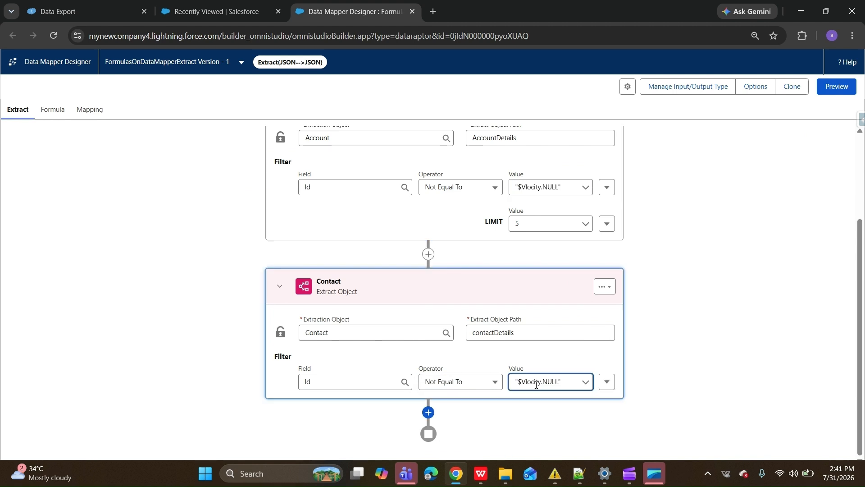
Add a LIMIT of 4 to the Contact extract's filter
click(482, 411)
click(607, 382)
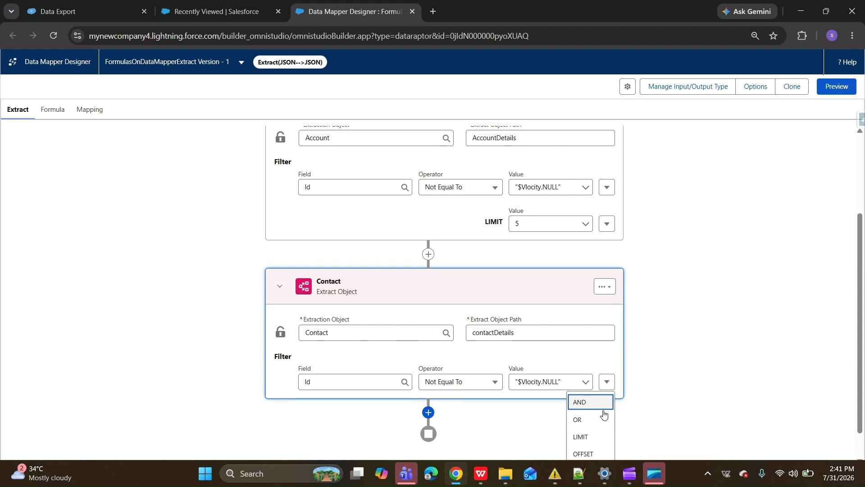
click(591, 437)
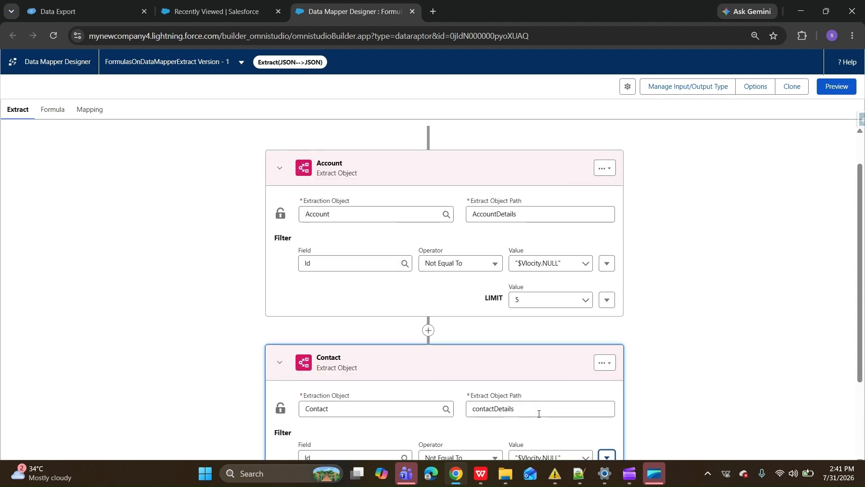
scroll(539, 414, down, 2)
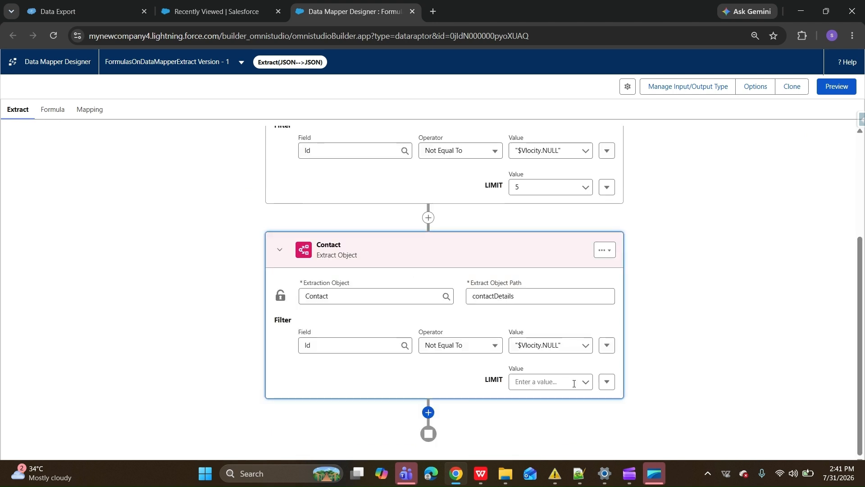
click(573, 384)
text(4)
scroll(693, 360, up, 2)
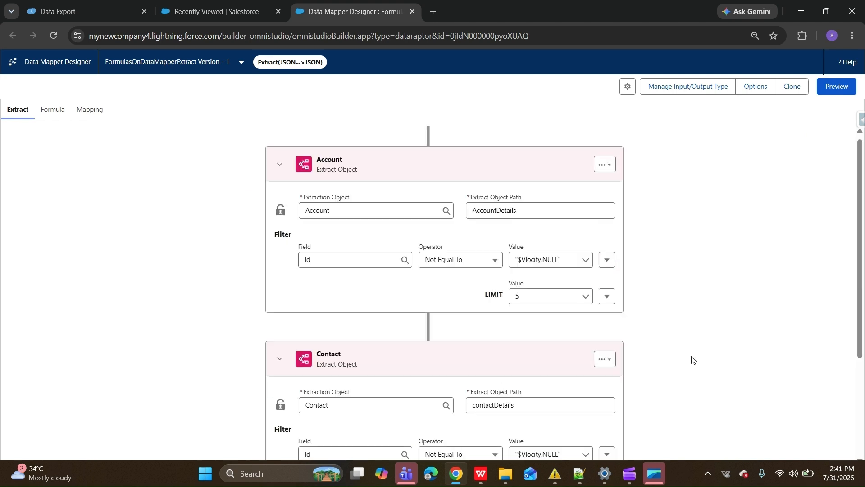
scroll(693, 360, up, 1)
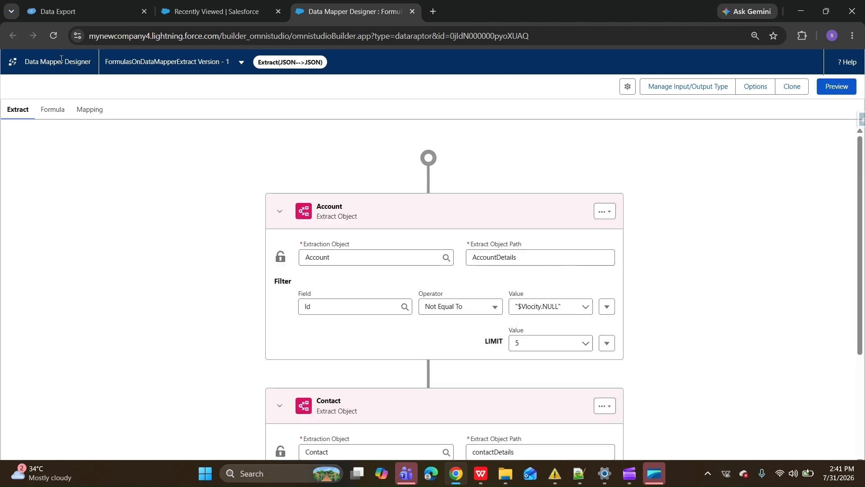
Add a new formula below the No_of_Accounts formula and open it for editing
click(60, 113)
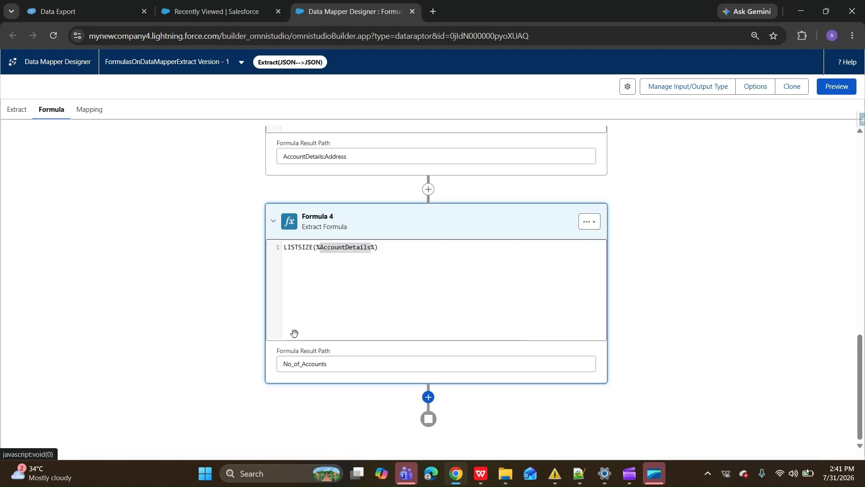
click(429, 397)
scroll(404, 419, down, 1)
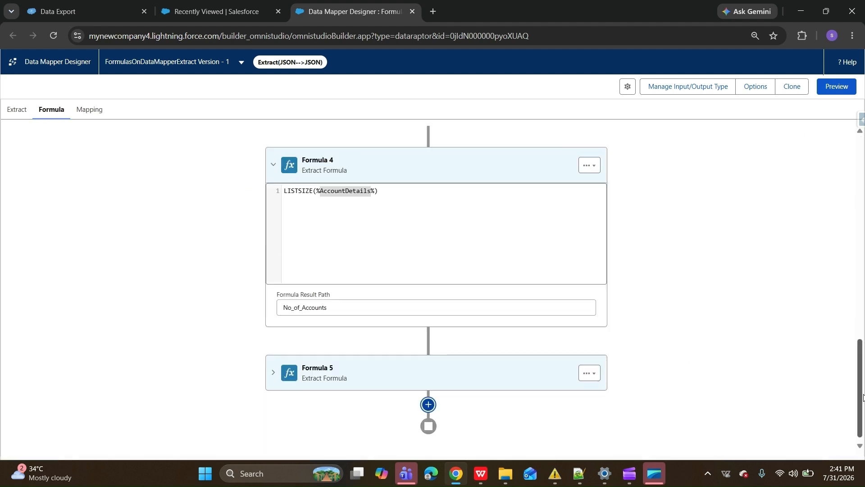
click(590, 374)
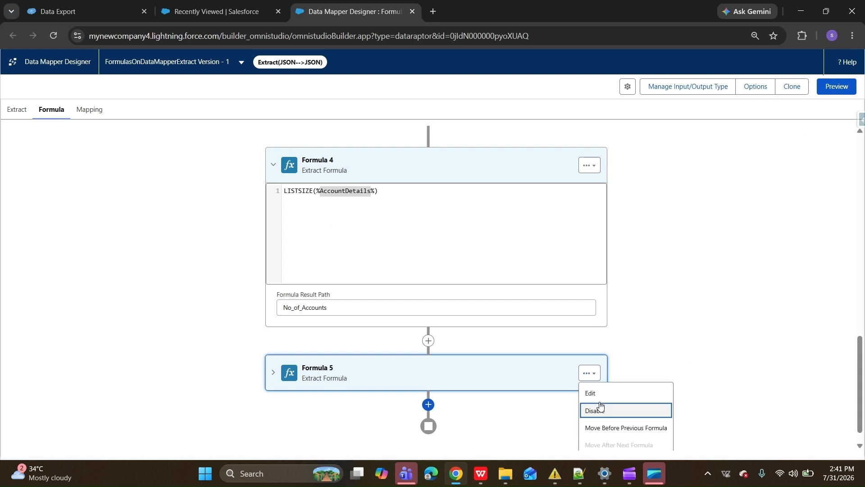
click(591, 393)
scroll(451, 386, down, 2)
Enter DATEDIFF(TODAY(),%contactDetails:CreatedDate%) as the expression of Formula 5
click(353, 289)
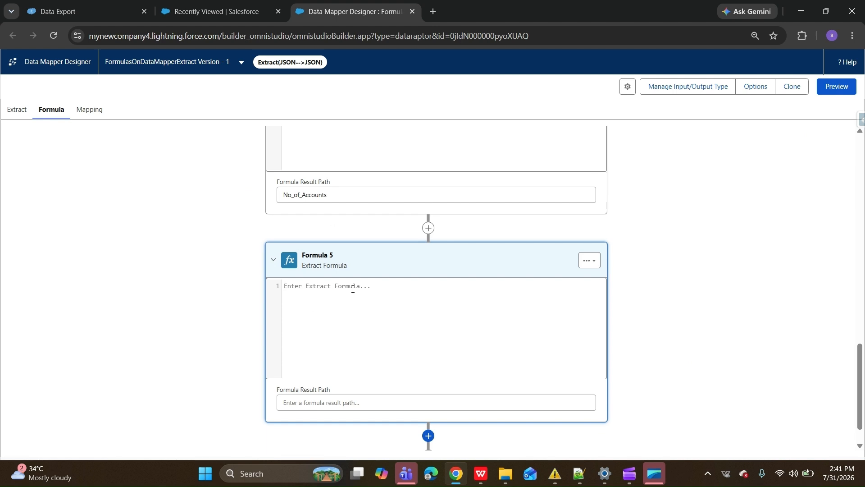
text(Da)
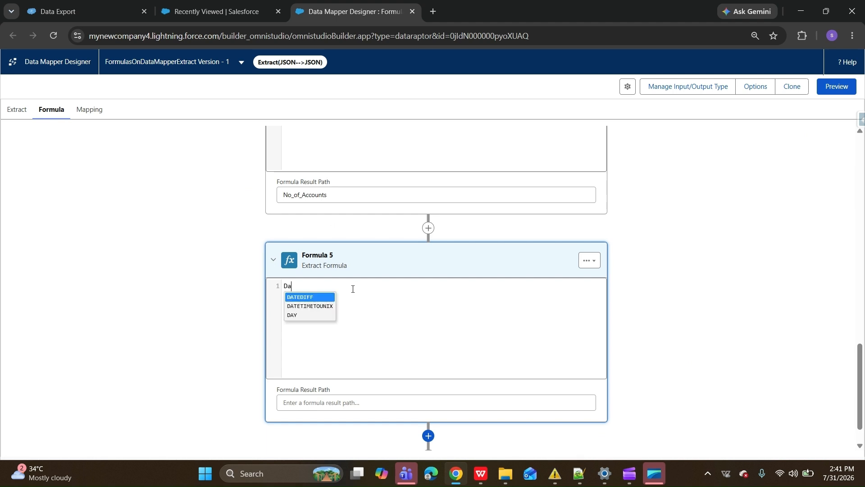
key(Return)
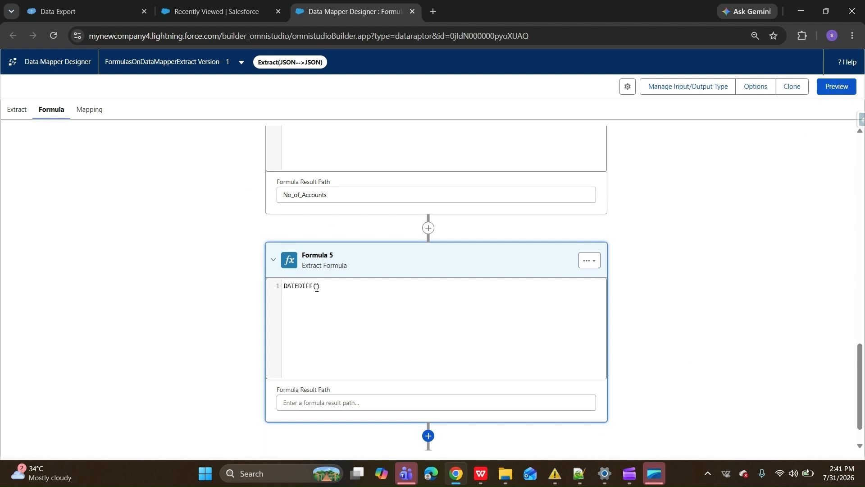
text(TOD)
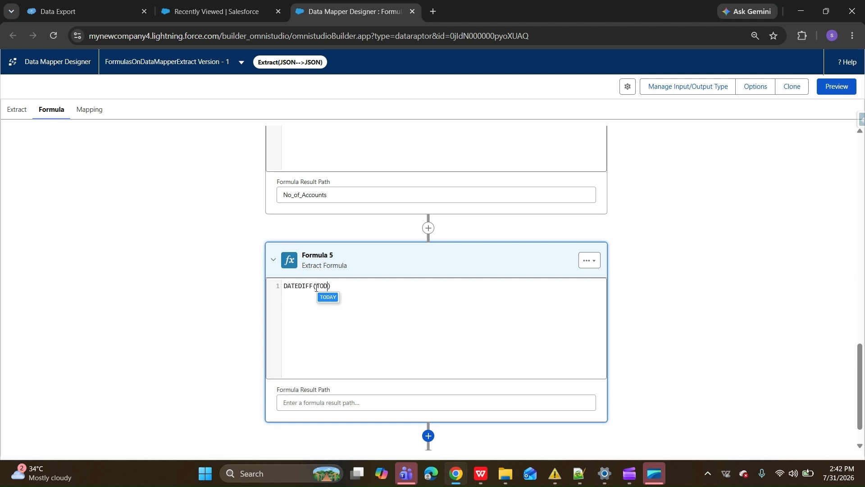
text(AY())
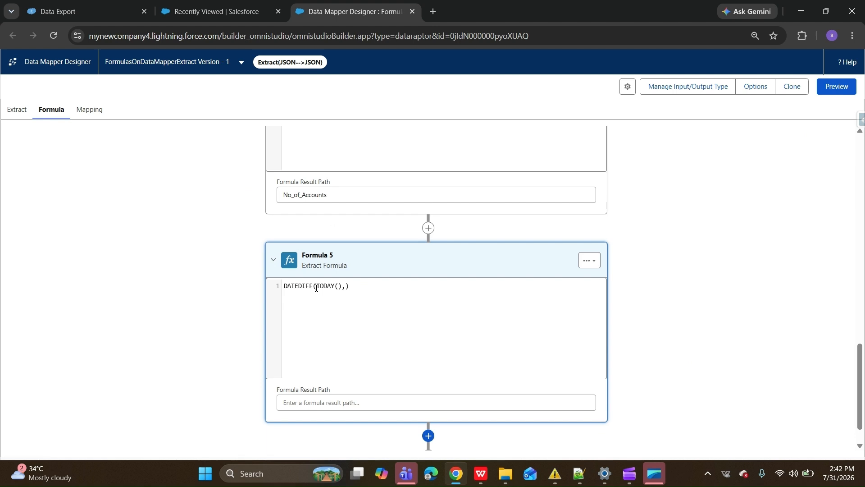
text(,%%)
text(conta)
text(ctDeta)
text(ils)
text(:)
text(C)
text(reated)
text(Date%)
Set the result path of Formula 5 to contactDetails:CalculatedRecordDays and select the whole path
click(321, 404)
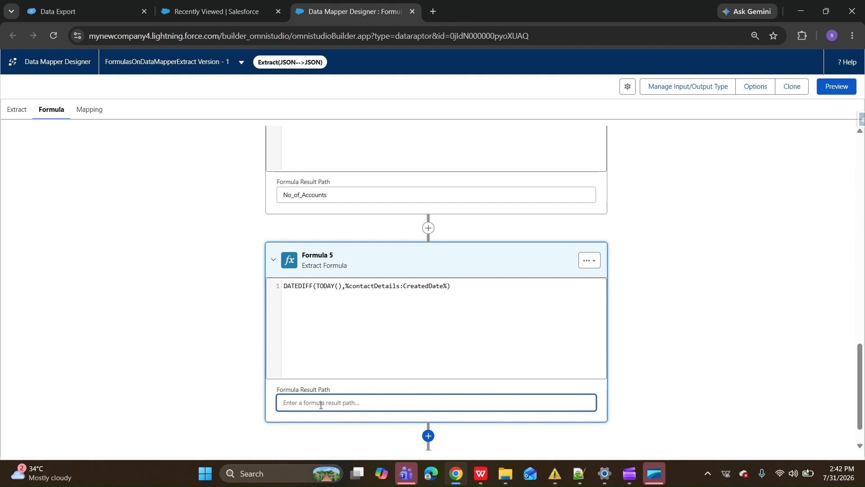
text(contactDetails:CalculatedRecord)
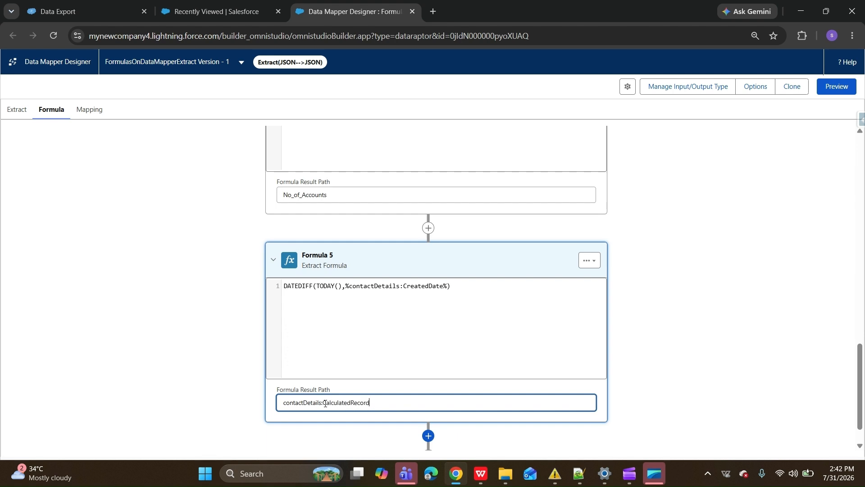
text(Days)
key(ctrl+a)
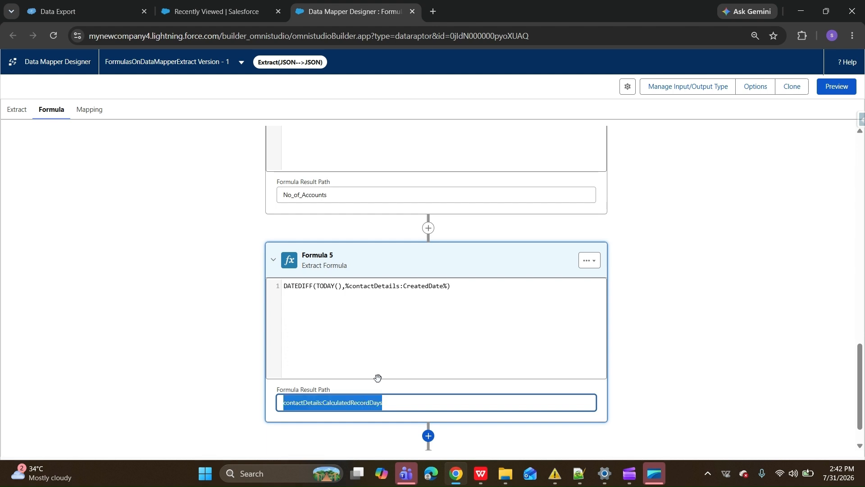
Create a mapping from contactDetails:CalculatedRecordDays to the output path Contact:No_of_Days_Record_Created
click(99, 110)
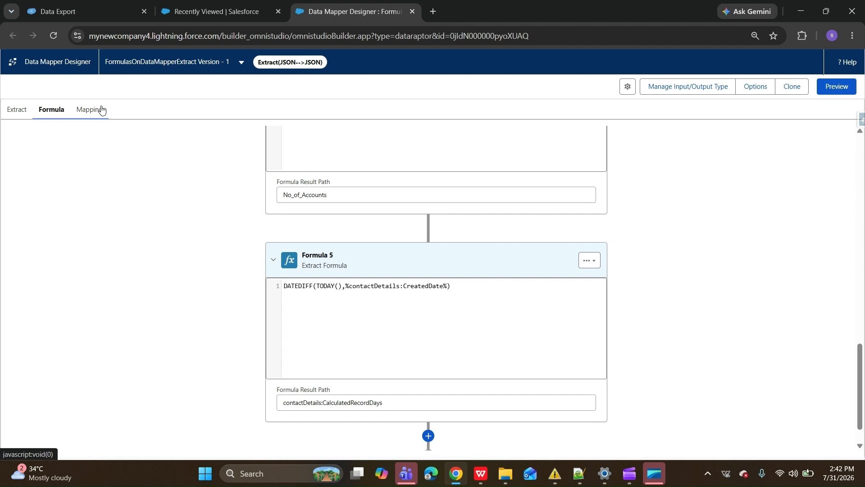
click(469, 206)
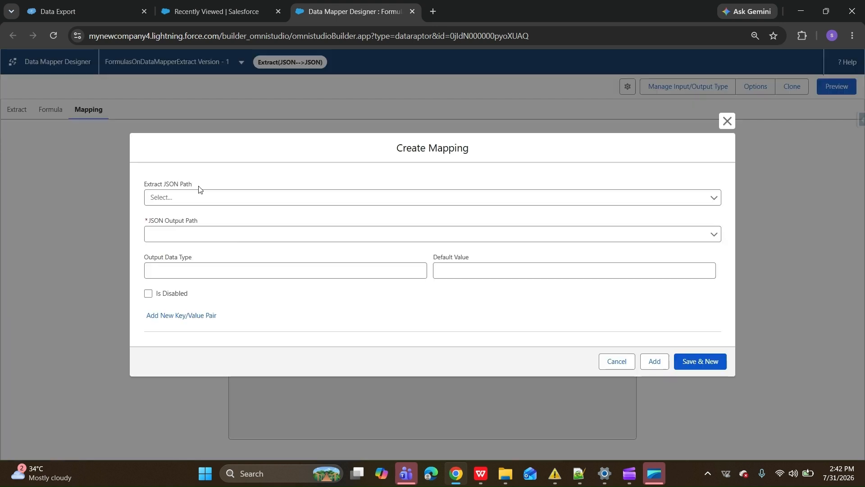
click(199, 197)
click(199, 218)
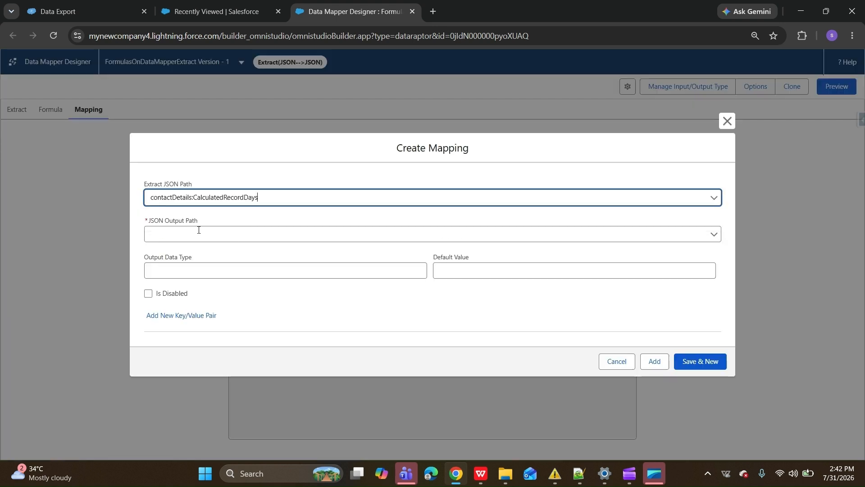
click(199, 230)
text(Contact)
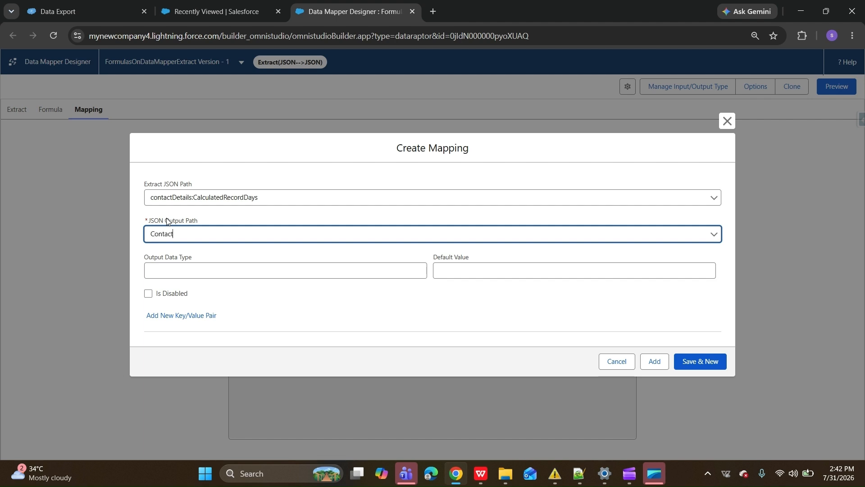
text(:No_of_Days_Record_Created)
click(651, 370)
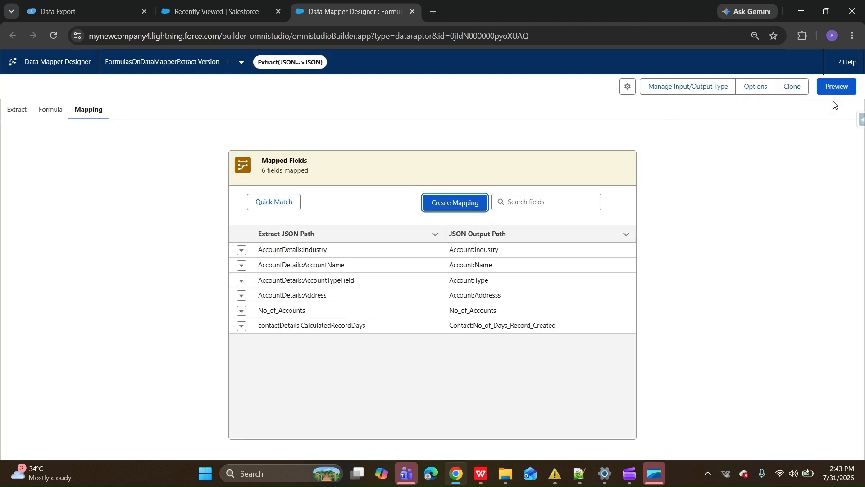
Execute the data mapper in preview and examine the No_of_Days_Record_Created values in the Contact list of the response
click(834, 87)
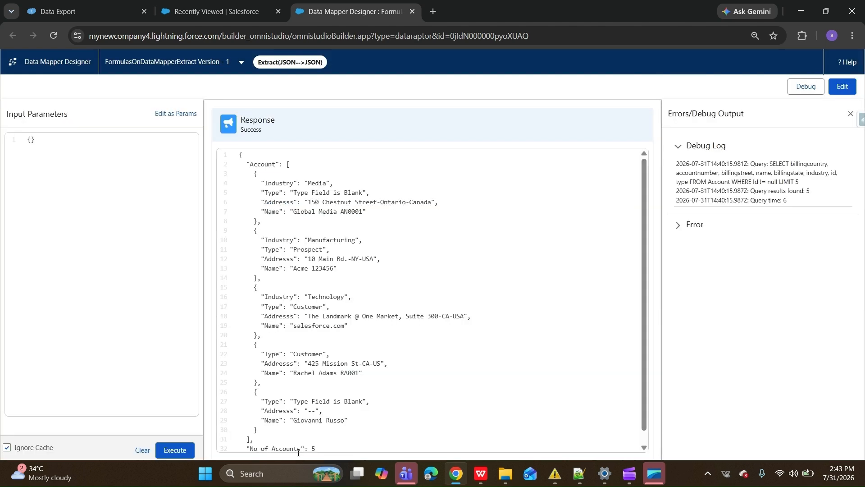
click(179, 456)
scroll(386, 345, down, 2)
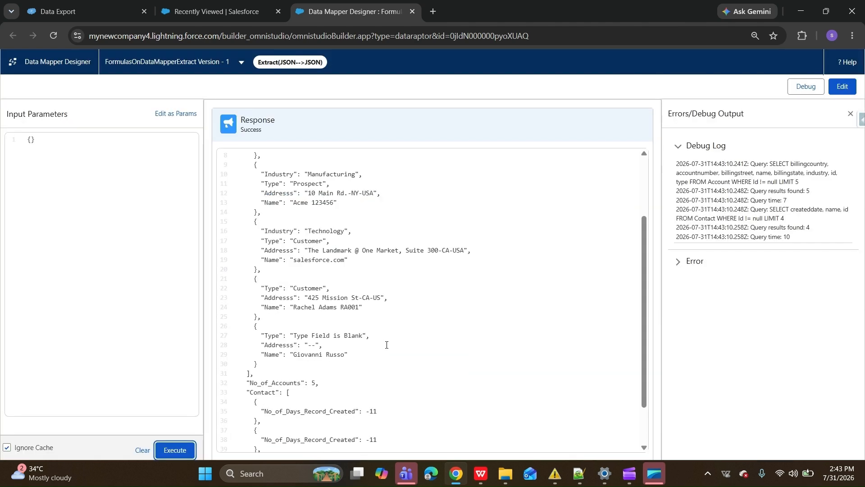
scroll(386, 345, down, 2)
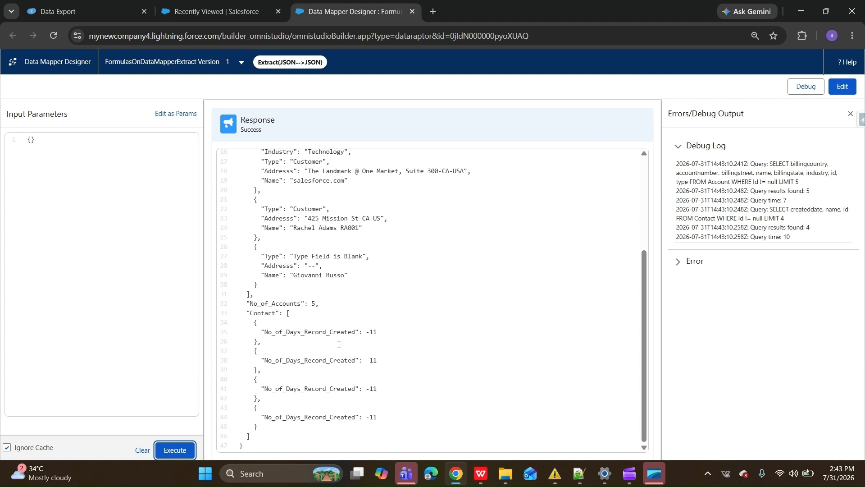
drag(366, 332, 375, 333)
click(391, 385)
click(262, 332)
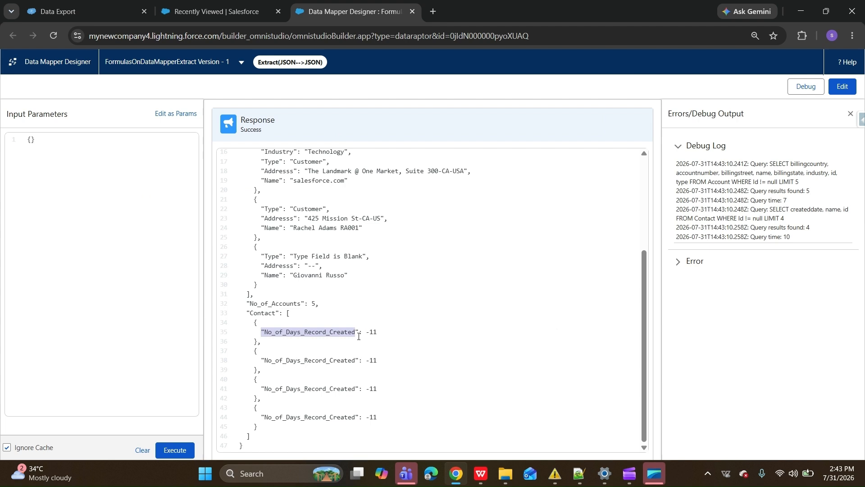
Return to editing the data mapper, add another formula below Formula 5 and open its empty expression
click(842, 87)
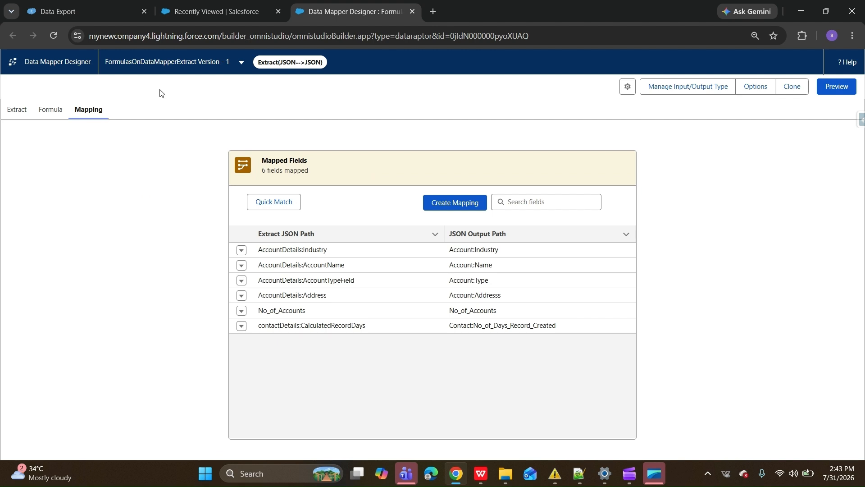
click(20, 110)
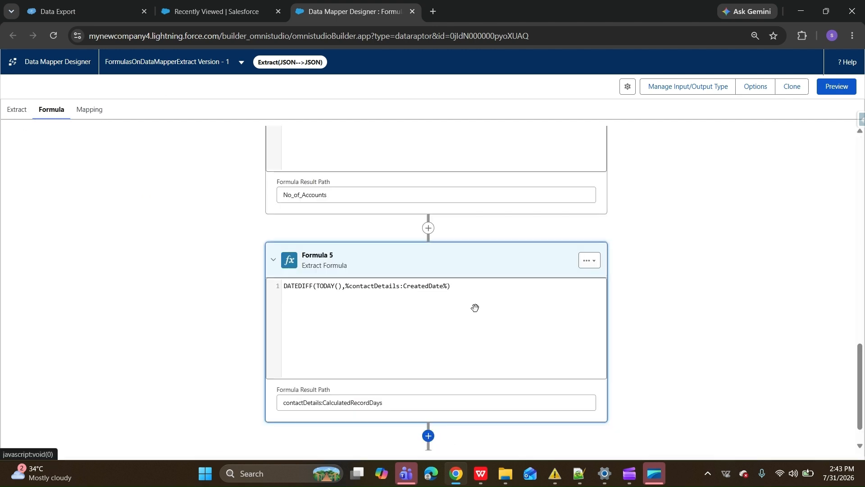
scroll(452, 380, up, 1)
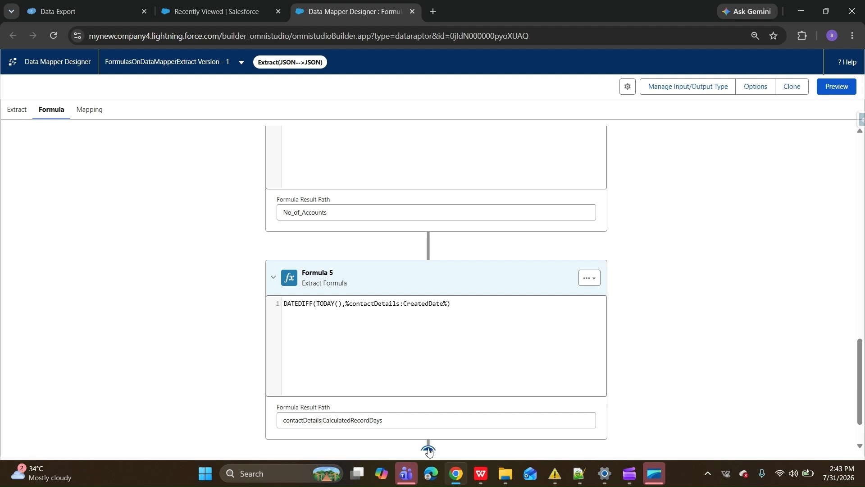
scroll(617, 362, down, 1)
scroll(616, 362, down, 3)
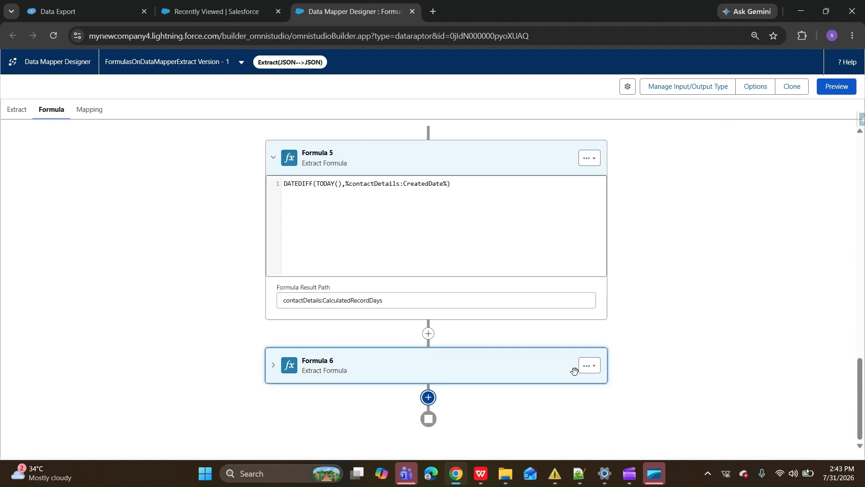
click(589, 366)
click(593, 382)
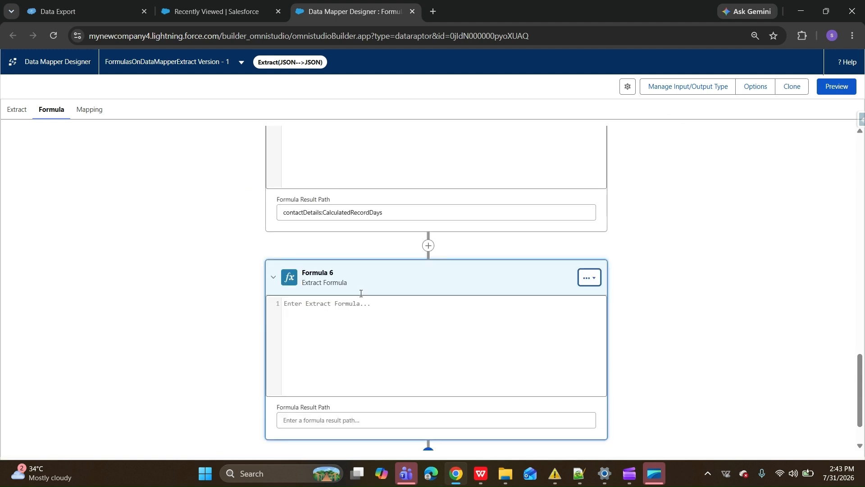
click(355, 306)
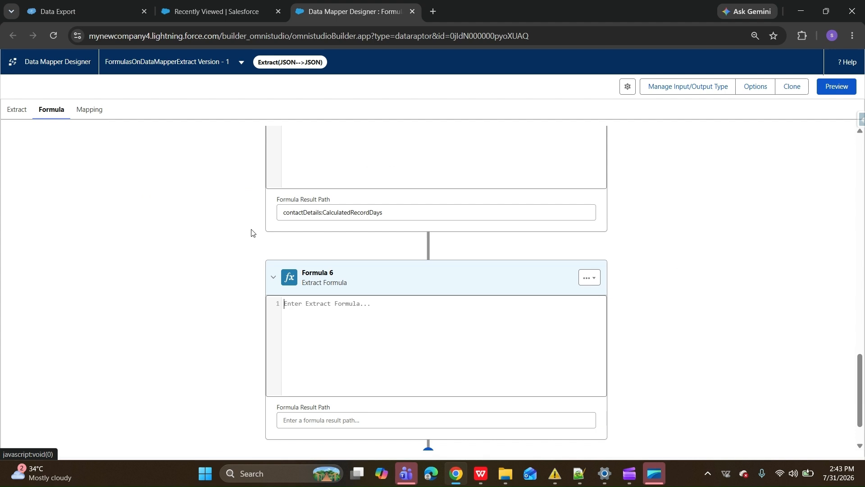
Switch to the Salesforce Inspector Data Export page and replace the query with "Select Id from Contact"
key(ctrl+Tab)
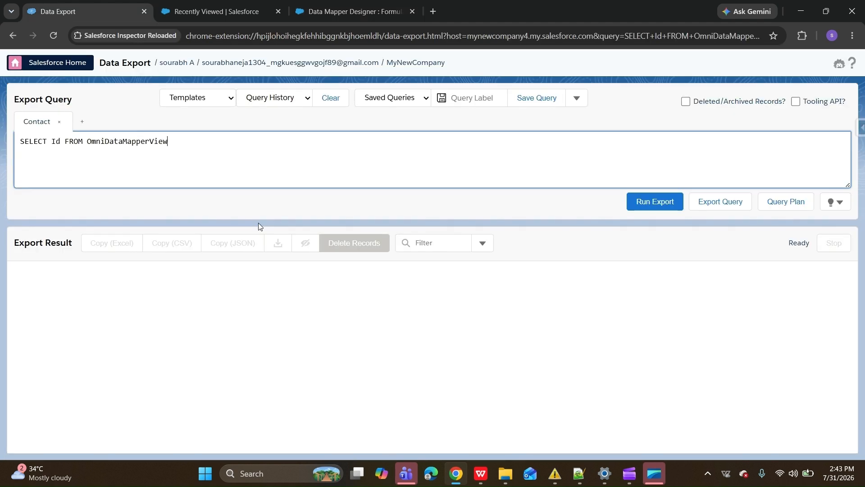
key(ctrl+a)
text(S)
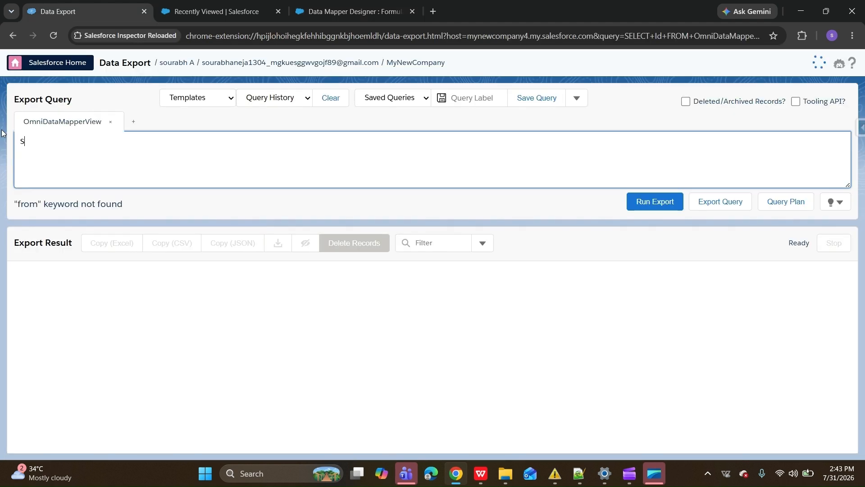
text(elect Id from Contact)
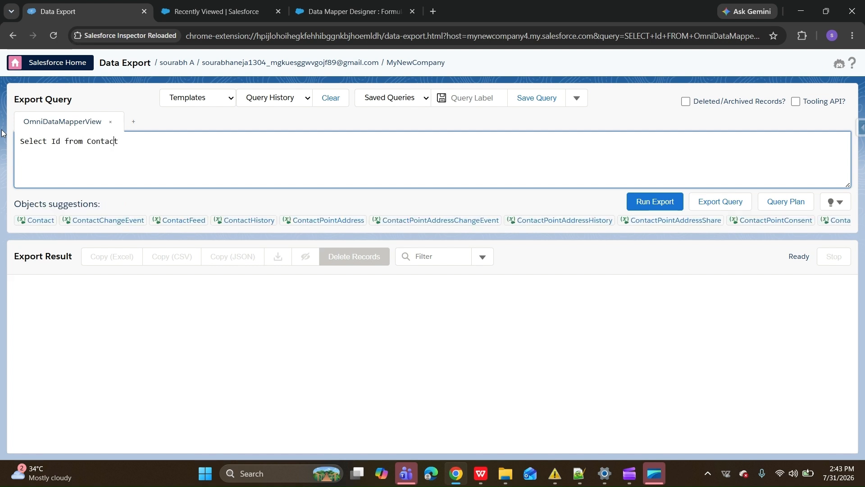
Add the Birthdate field after Id in the Contact query, run the export and check the Birthdate column
key(Left)
key(Left)
key(Left)
key(Left)
key(Left)
key(Left)
key(Left)
key(Left)
key(Left)
key(Left)
key(Left)
key(Left)
text(,)
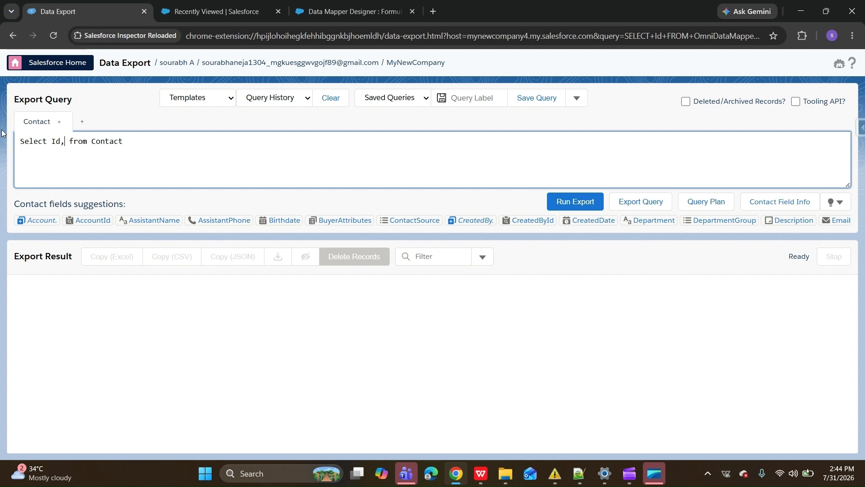
text(Birthdate)
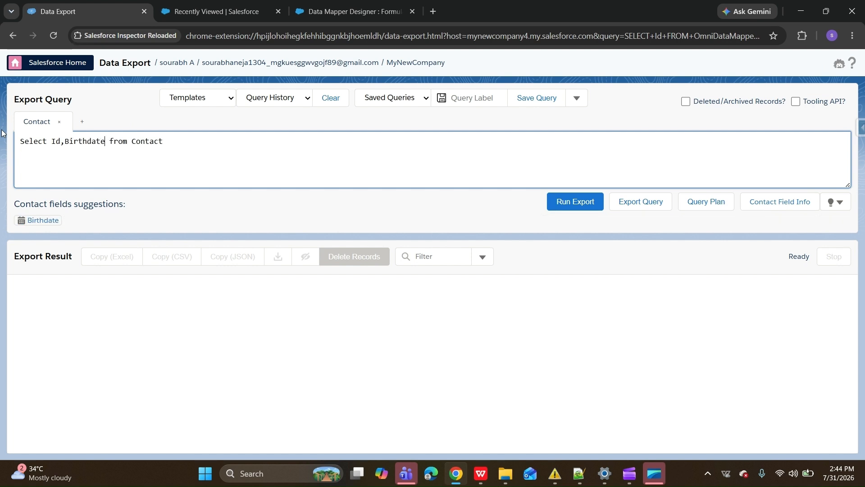
click(575, 202)
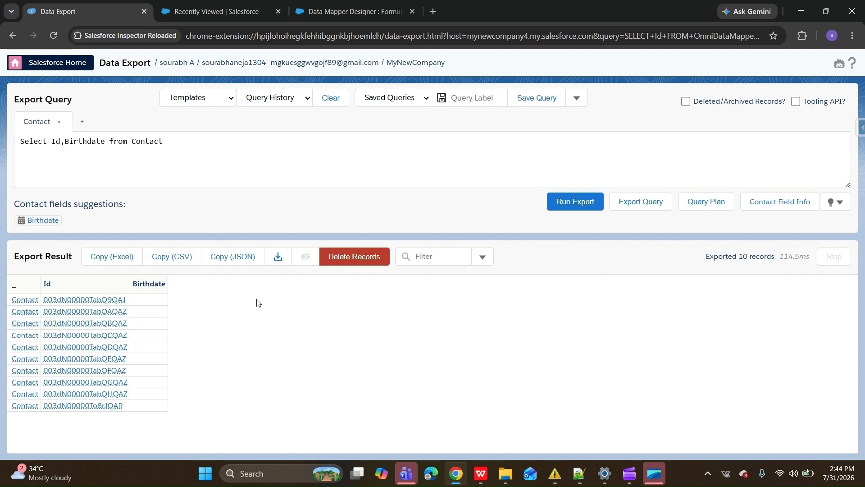
drag(144, 313, 152, 357)
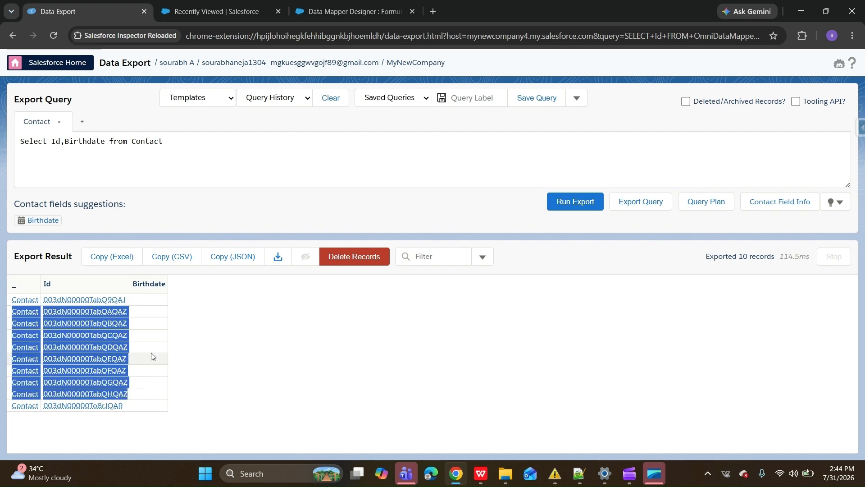
click(153, 356)
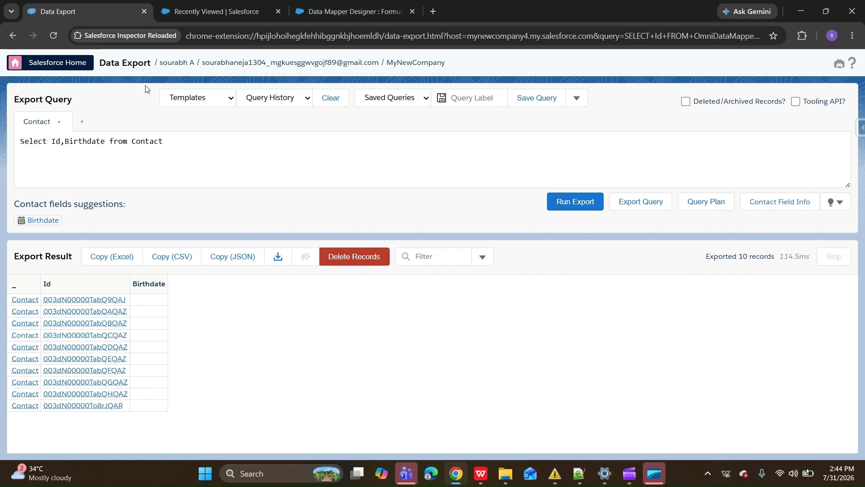
click(195, 11)
click(333, 11)
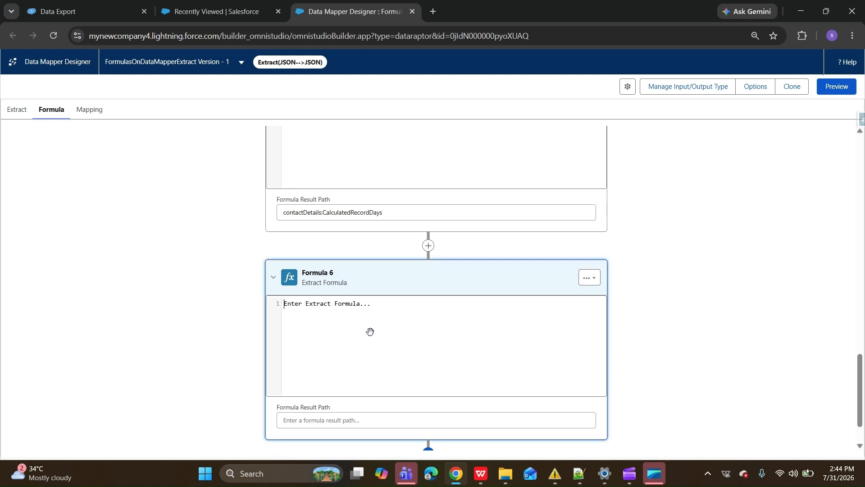
scroll(340, 310, up, 3)
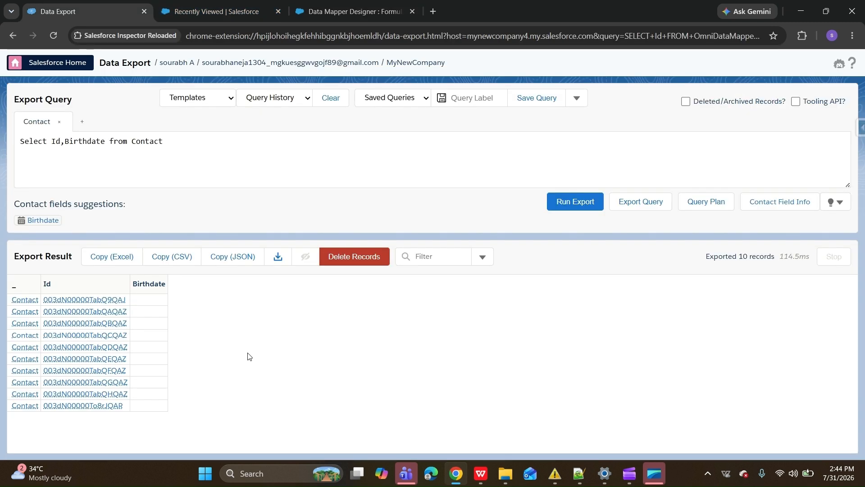
Open the first exported contact in Salesforce, show all its data and filter the fields by "birth"
click(107, 300)
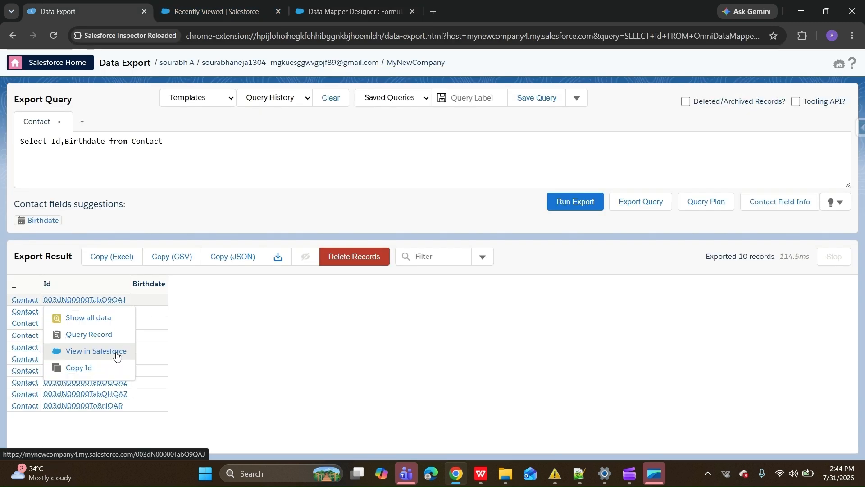
click(117, 354)
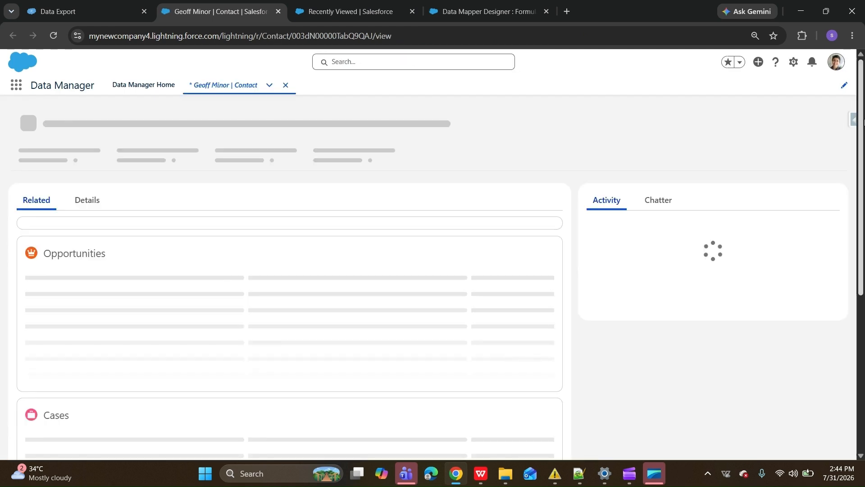
click(853, 120)
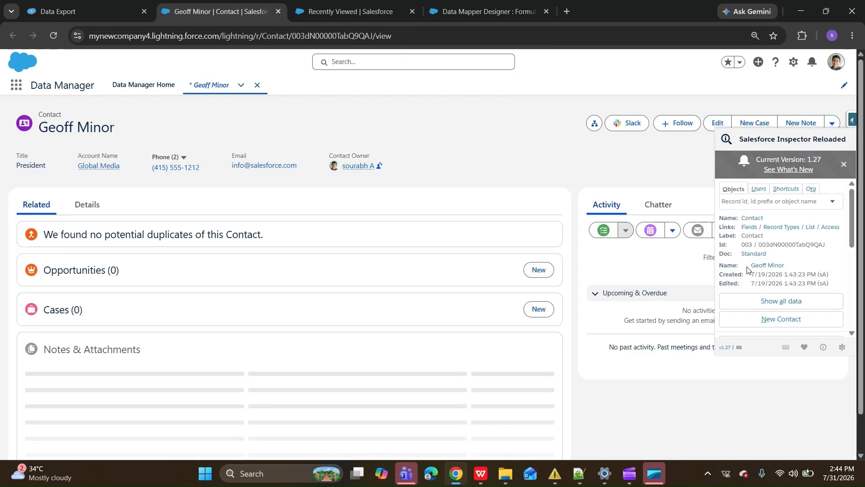
click(780, 299)
click(598, 63)
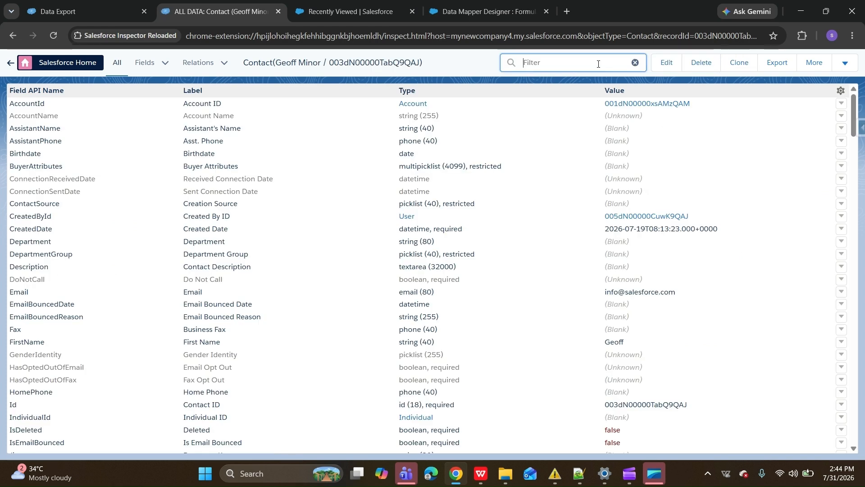
text(birth)
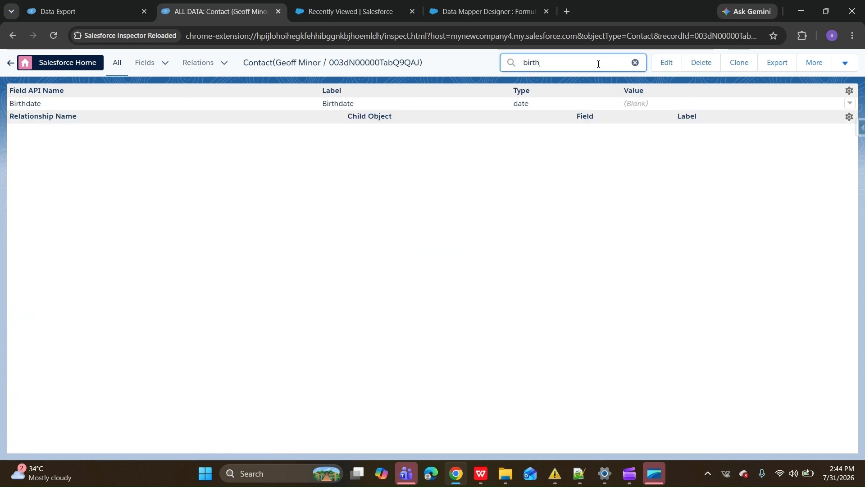
Try to save a date of birth in the contact's Birthdate field using day-month-year format, then clear the entry
double_click(636, 104)
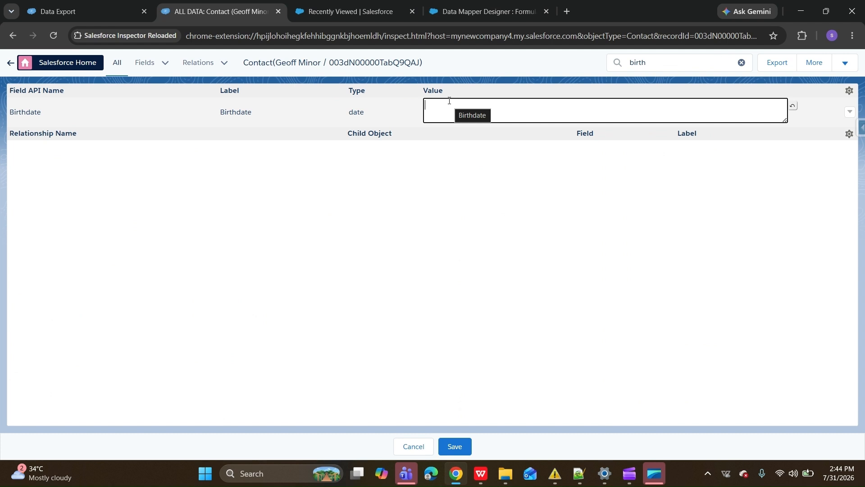
text(13-04)
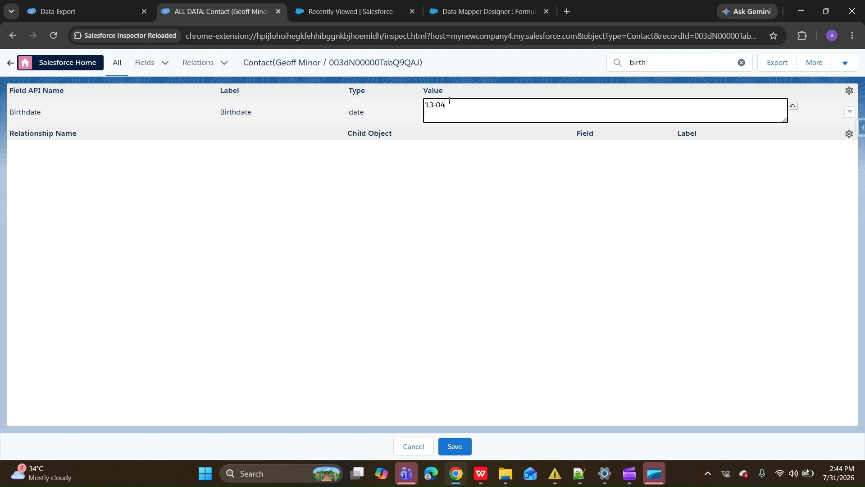
text(-2005)
click(457, 447)
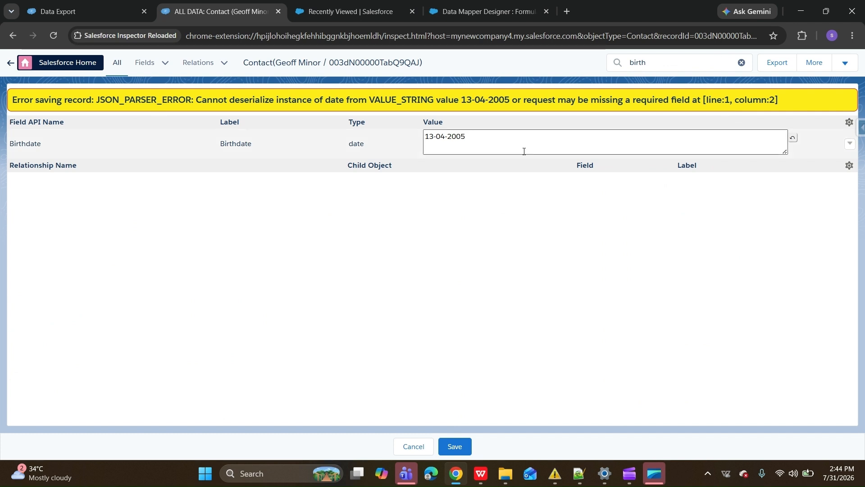
drag(524, 151, 400, 140)
key(BackSpace)
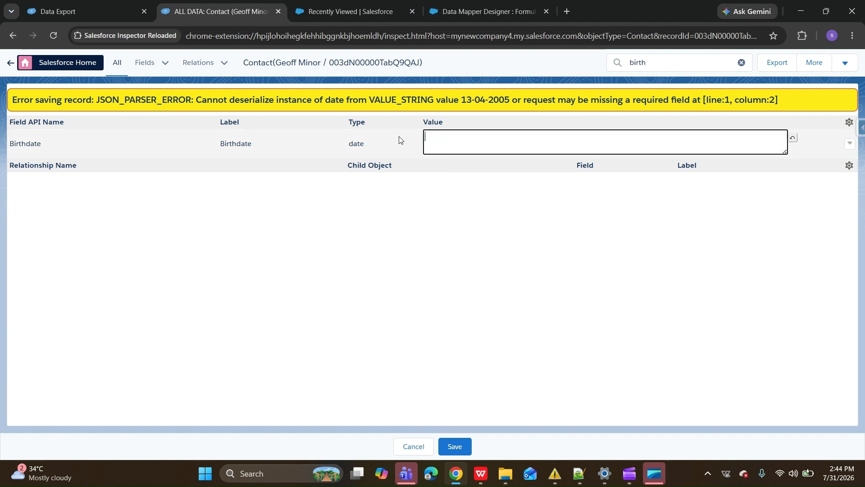
click(849, 143)
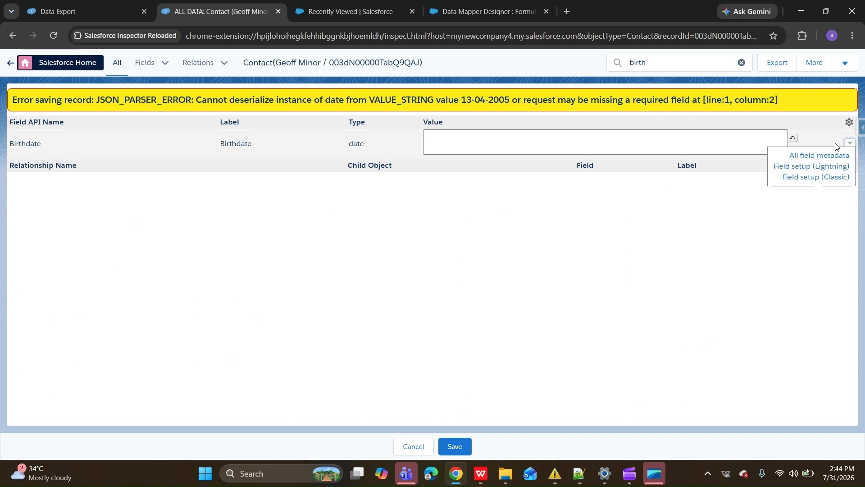
click(849, 122)
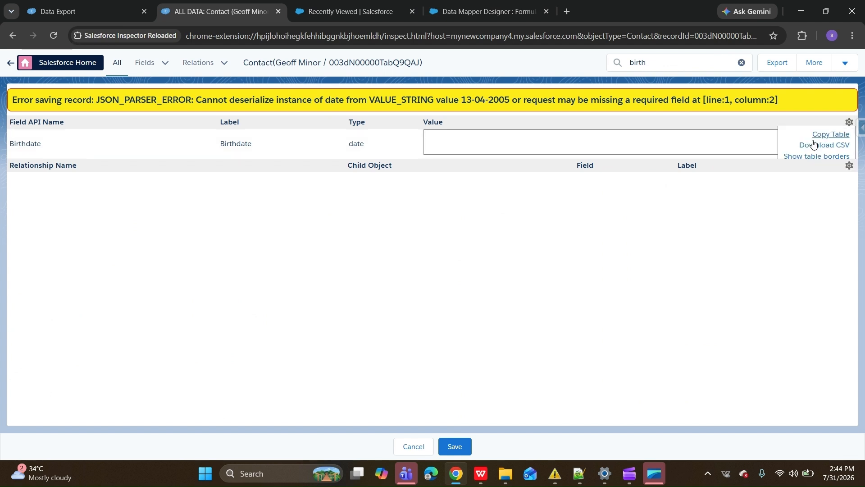
Switch to the Data Mapper Designer and start Formula 6 with IF(ISNOTBLANK(%contactDetails:Birthdate%), as the condition
click(293, 14)
key(ctrl+Tab)
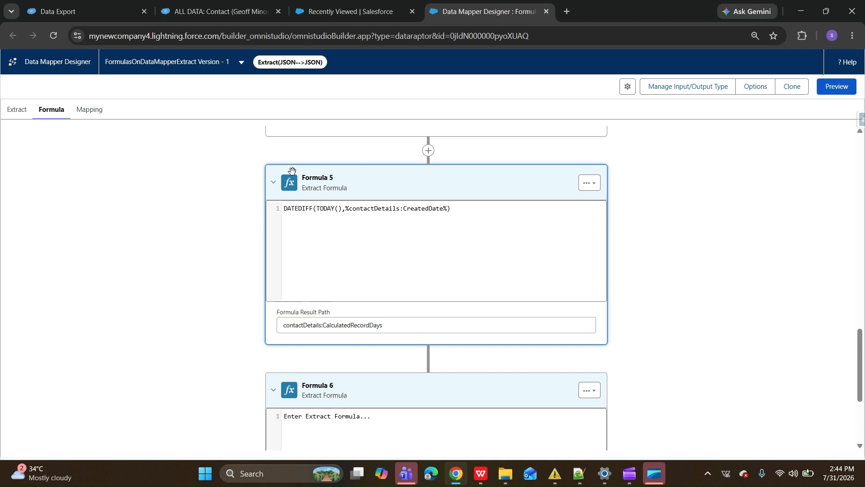
scroll(366, 403, up, 2)
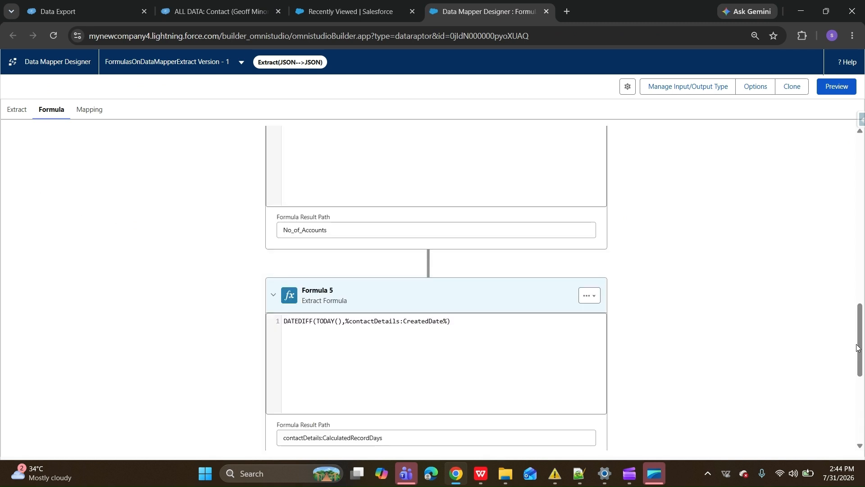
scroll(543, 325, down, 6)
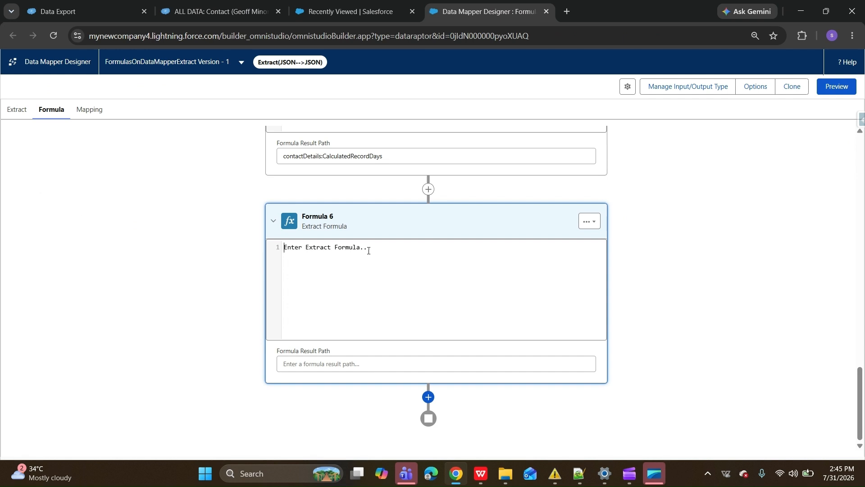
text(IF(ISN)
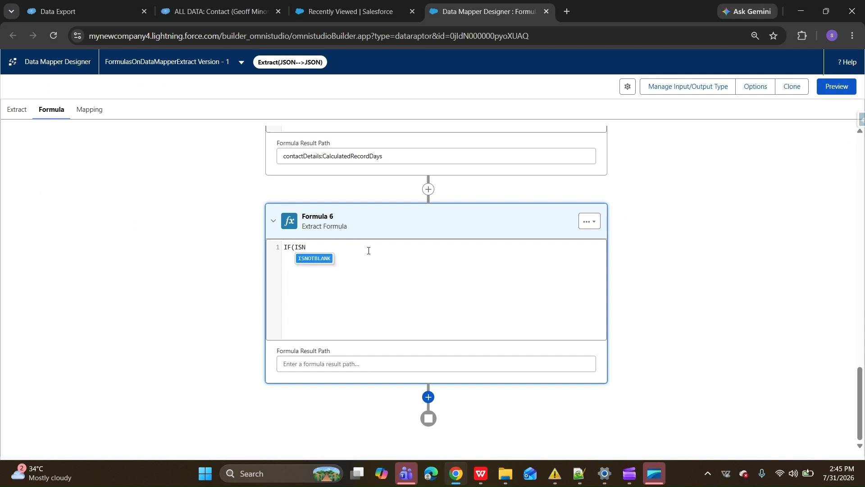
key(Return)
text(%5)
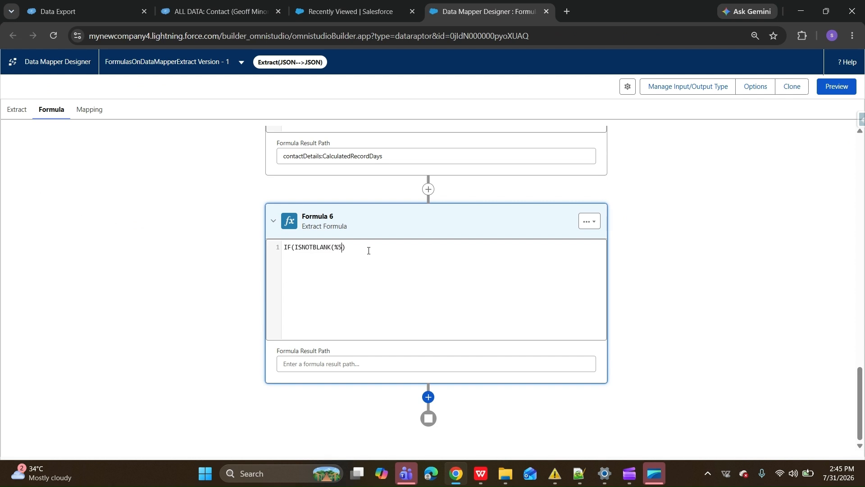
key(BackSpace)
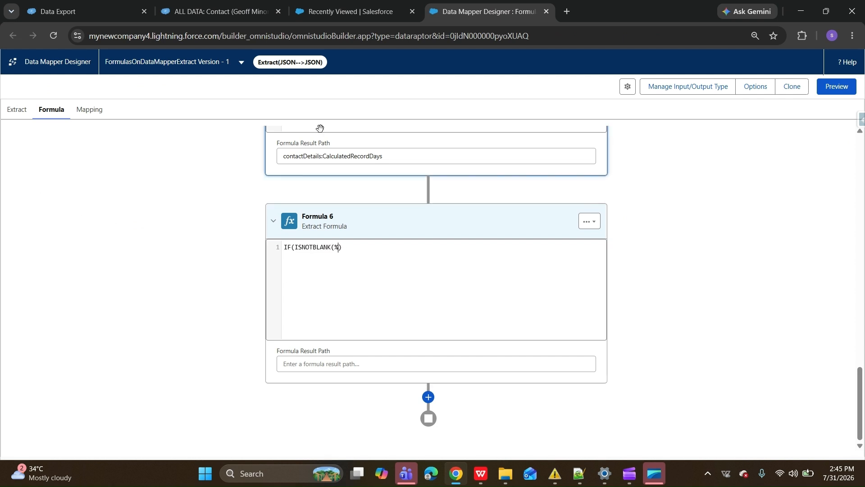
double_click(313, 156)
key(ctrl+c)
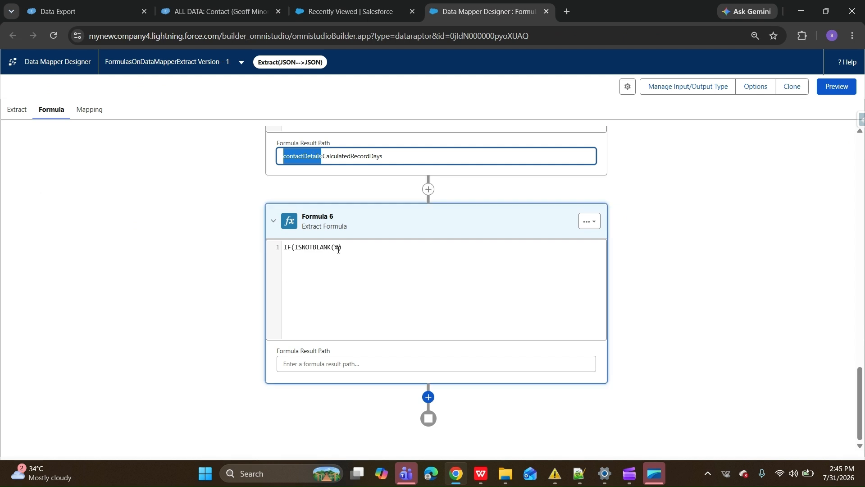
click(339, 247)
key(ctrl+v)
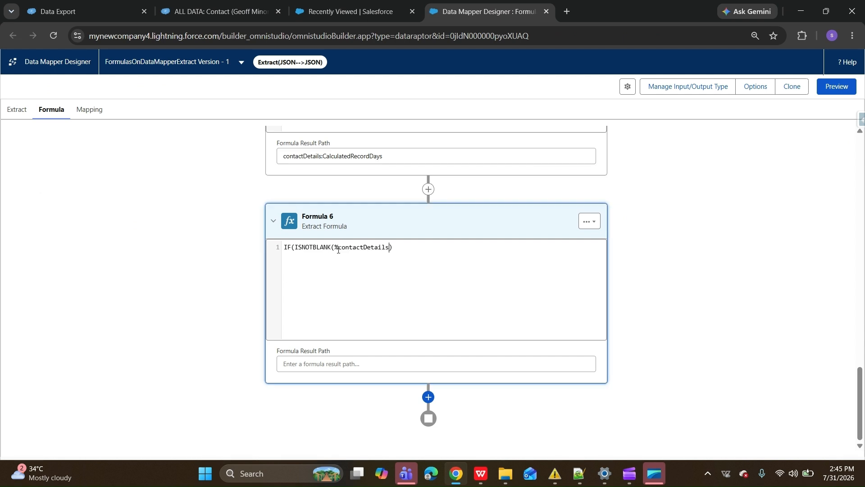
text(:Birthdate%),)
Extend Formula 6 to read IF(ISNOTBLANK(%contactDetails:Birthdate%,4),ADDDAY(%contactDetails:Birthdate%,4)
text(ADD)
key(Return)
drag(427, 247, 335, 245)
key(ctrl+c)
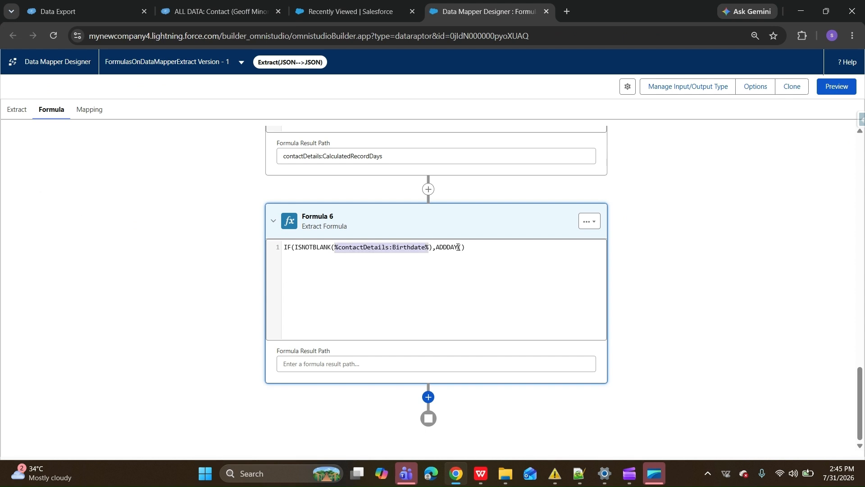
click(464, 246)
key(ctrl+v)
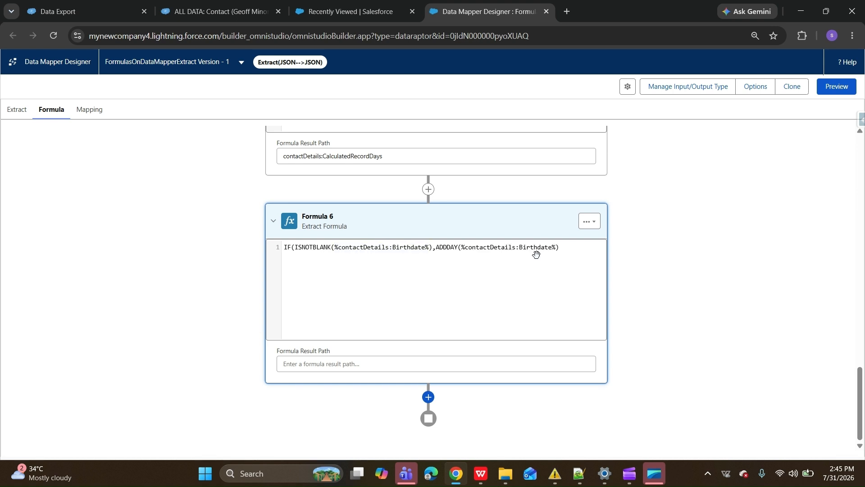
text(,)
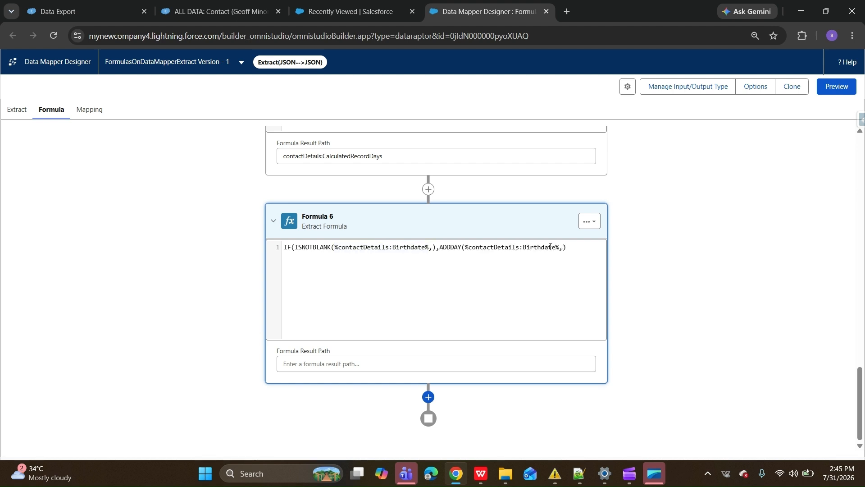
text(4)
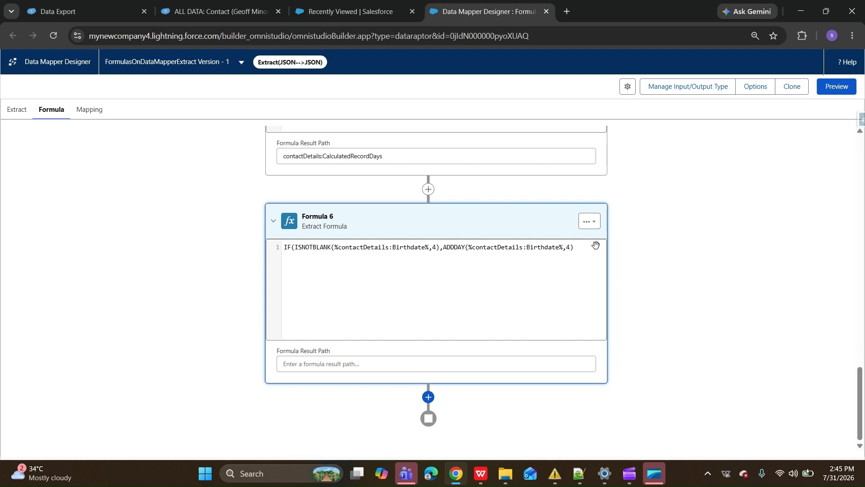
Complete the Formula 6 expression with TODAY() as the else value and the closing parenthesis
click(580, 250)
text(,)
key(BackSpace)
text(TODAY())
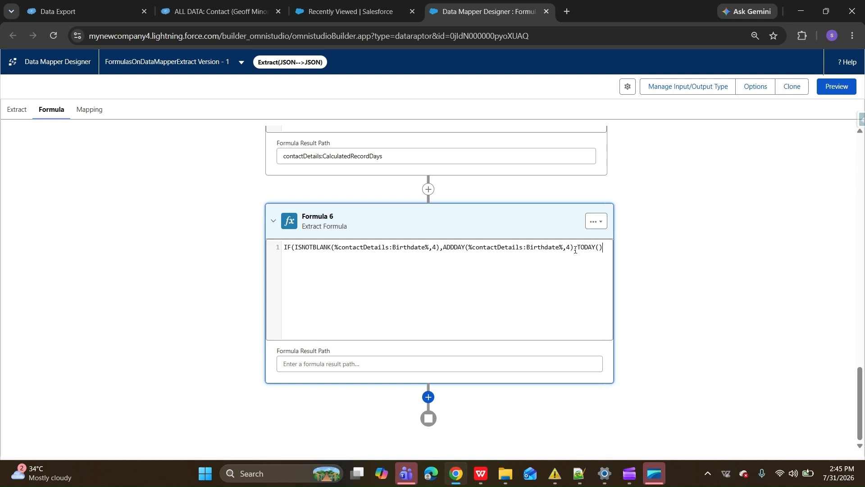
text())
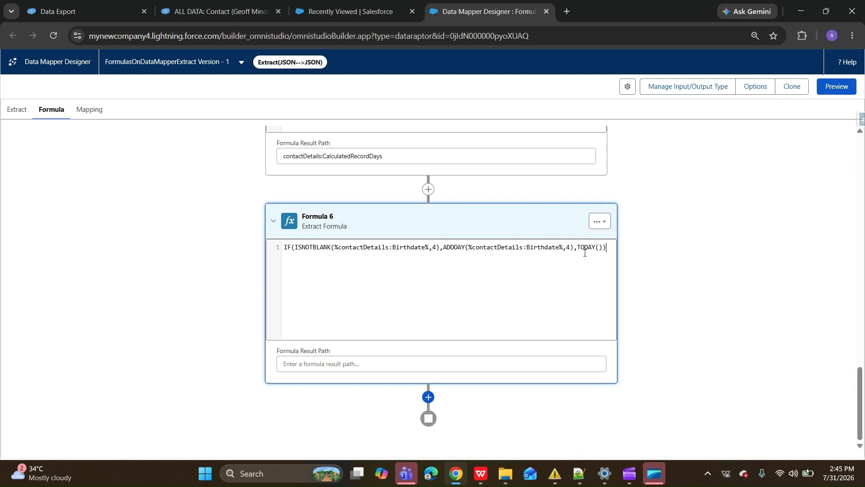
Set the result path of Formula 6 to contactDetails:ModifyBirthDate
click(345, 362)
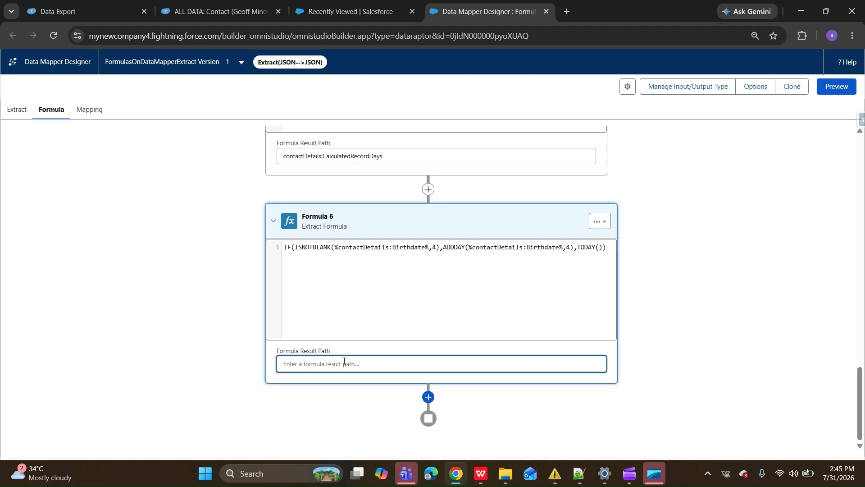
double_click(302, 156)
key(ctrl+c)
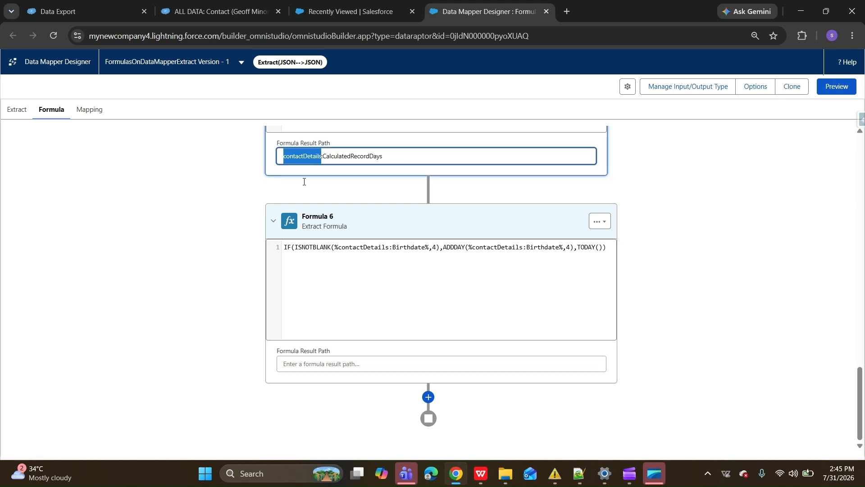
click(314, 365)
key(ctrl+v)
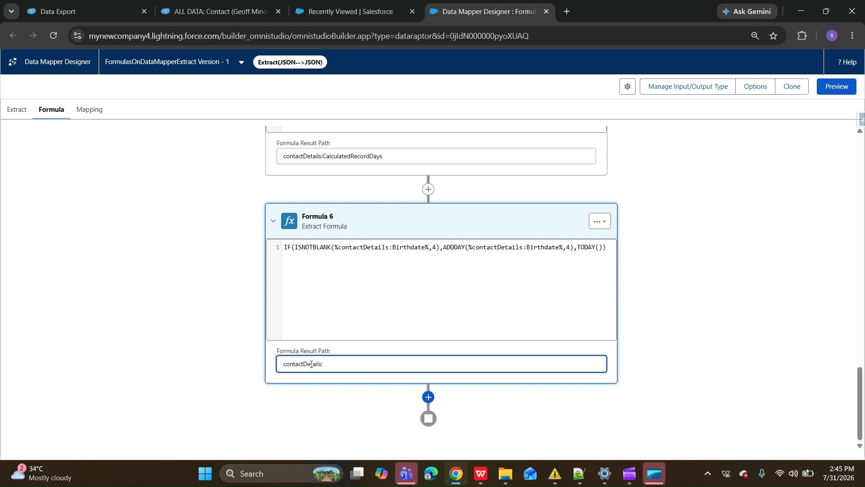
text(:ModifyBirthDate)
Create a mapping from contactDetails:ModifyBirthDate to the output path Contact:BirthDate
key(ctrl+a)
key(ctrl+c)
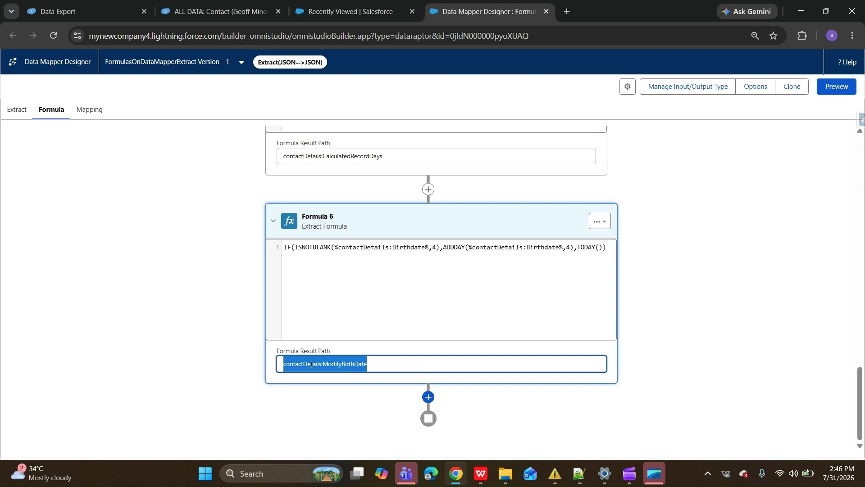
click(94, 108)
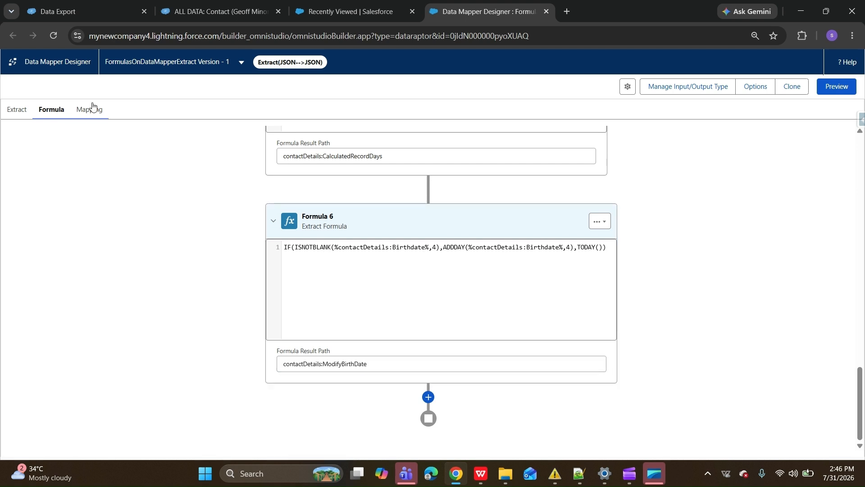
click(455, 201)
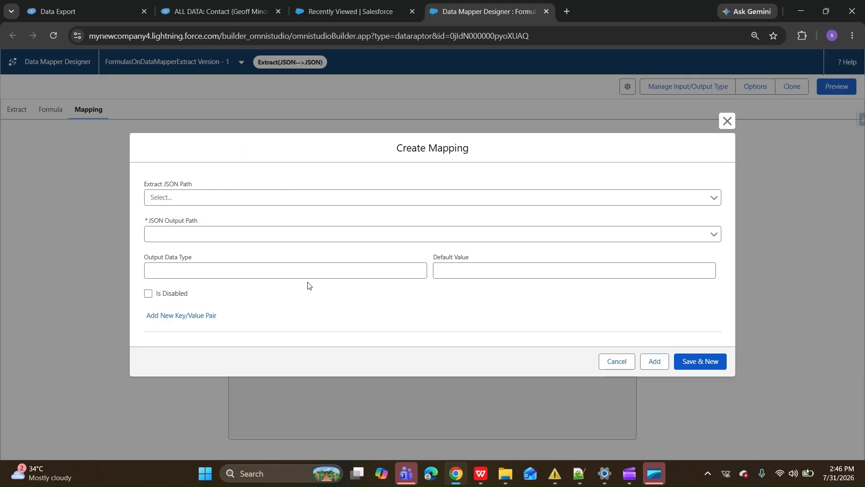
click(196, 194)
key(ctrl+v)
click(203, 224)
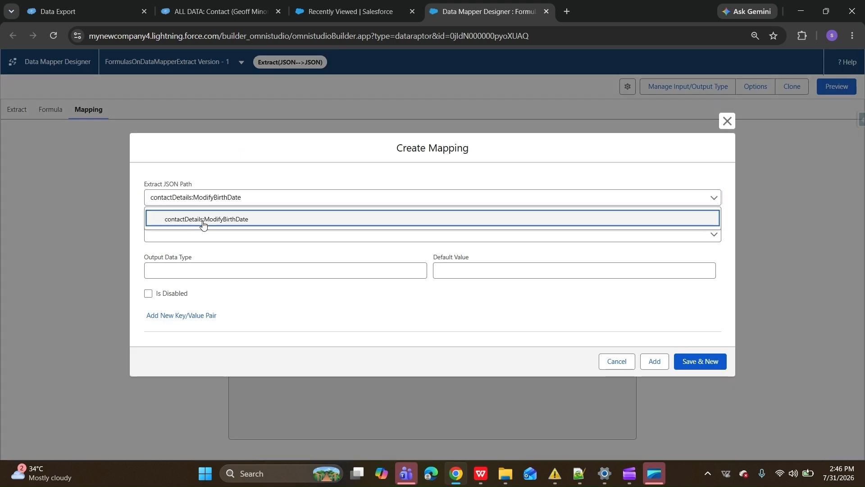
click(201, 231)
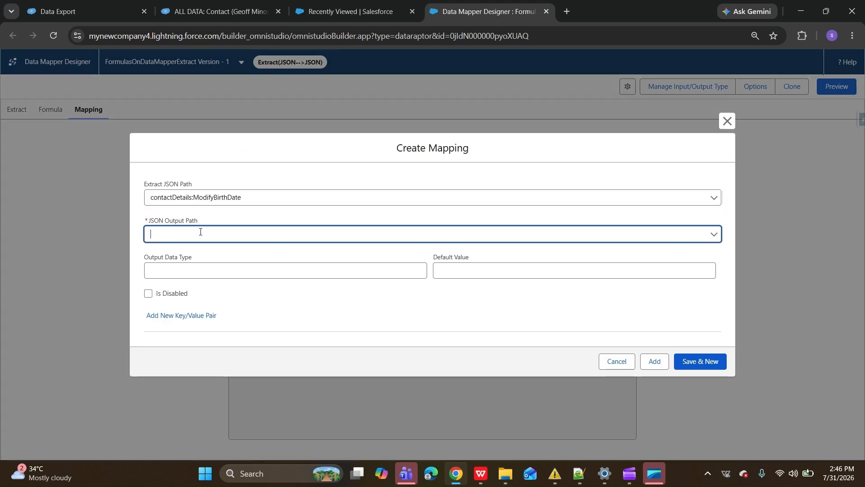
text(Contact:BirthDate)
click(661, 366)
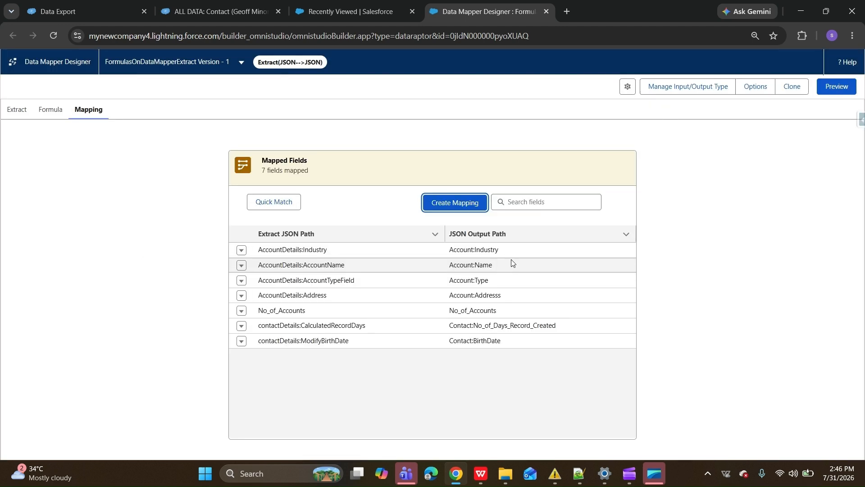
Execute the Data Mapper in preview and bring the Contact section of the response into view
click(834, 84)
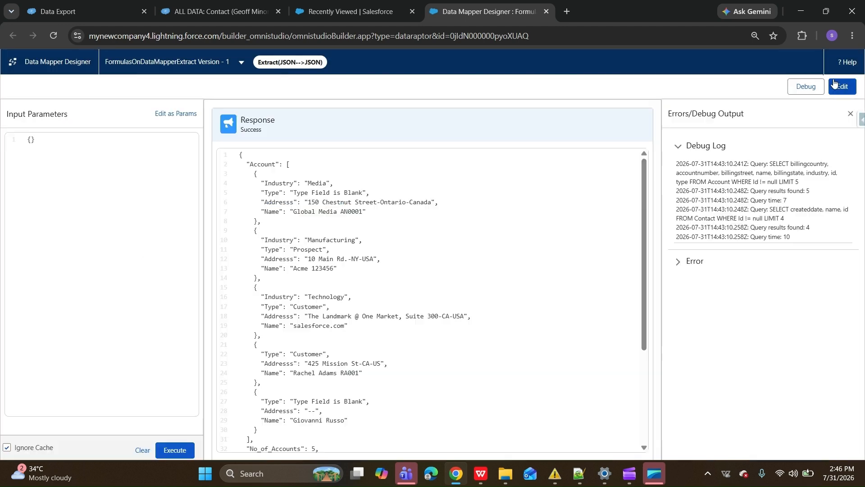
click(184, 452)
scroll(513, 369, down, 2)
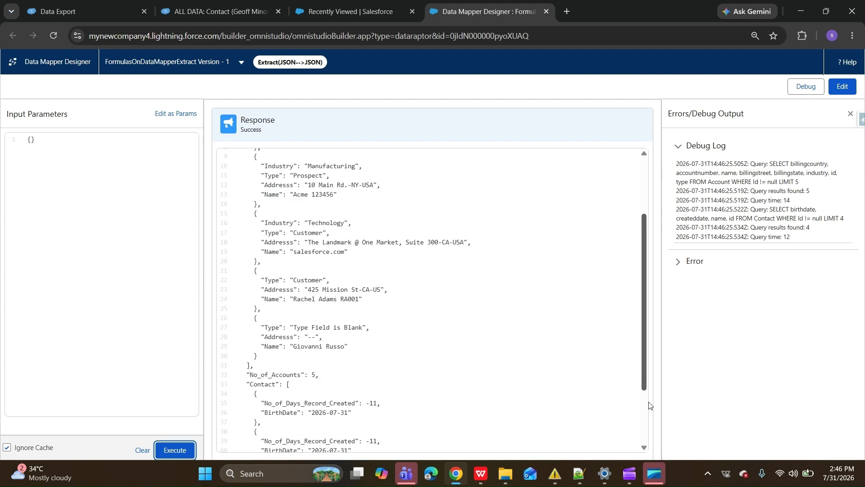
scroll(343, 378, down, 3)
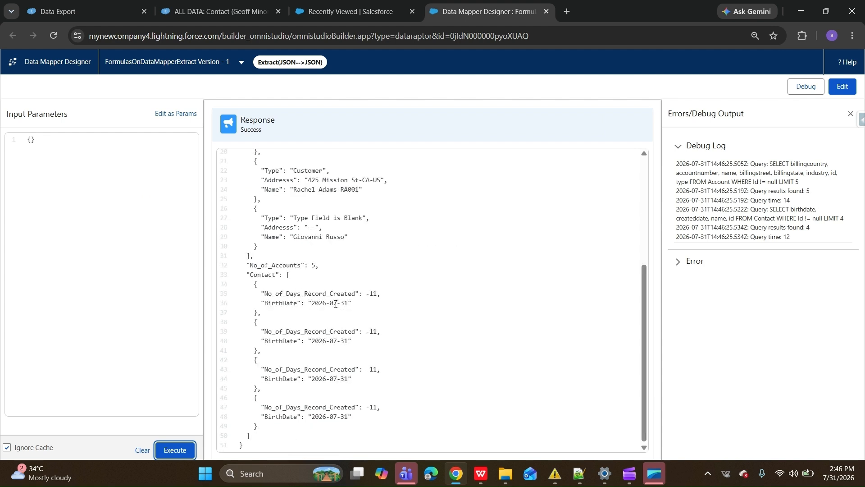
Examine the BirthDate value of each Contact entry in the preview response
click(349, 304)
drag(350, 303, 298, 309)
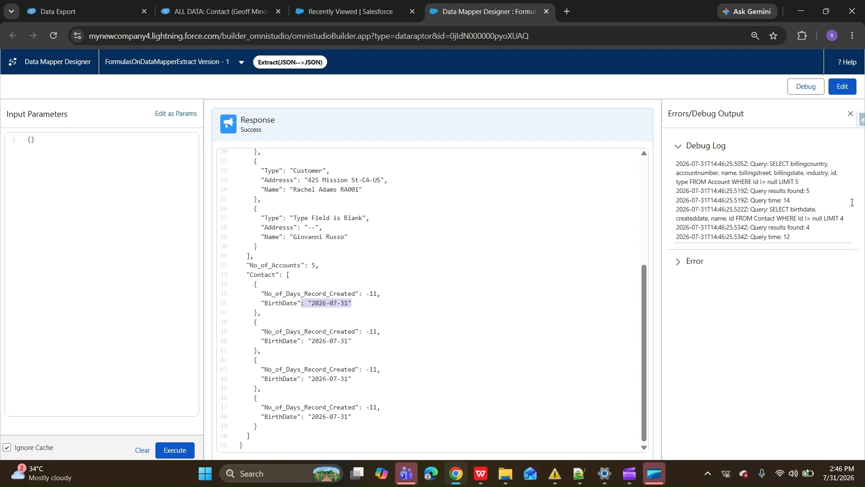
click(350, 305)
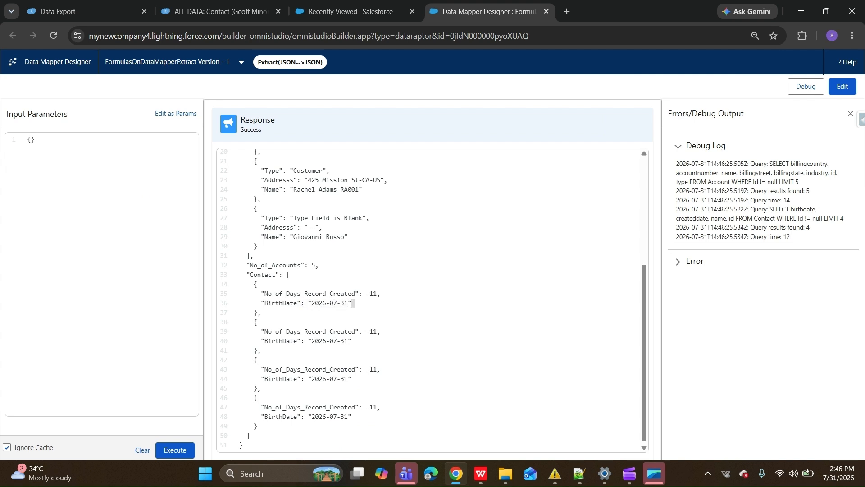
drag(351, 304, 326, 304)
drag(352, 342, 311, 341)
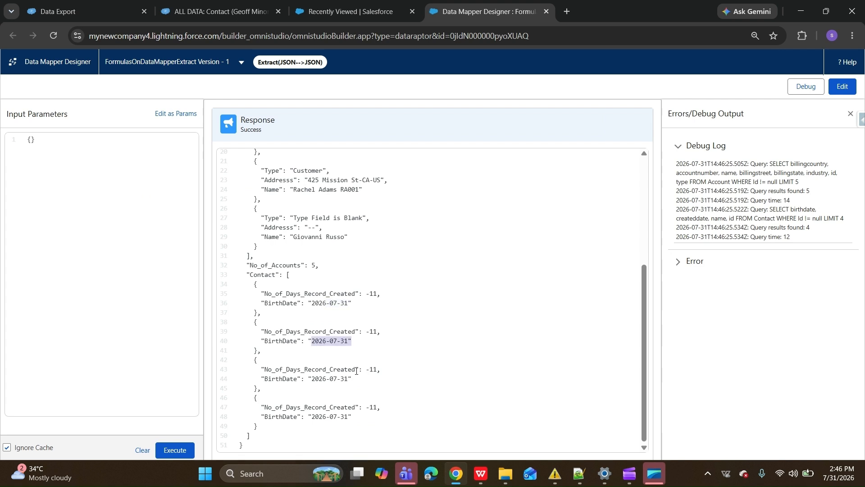
drag(355, 379, 306, 387)
drag(352, 417, 308, 417)
click(276, 306)
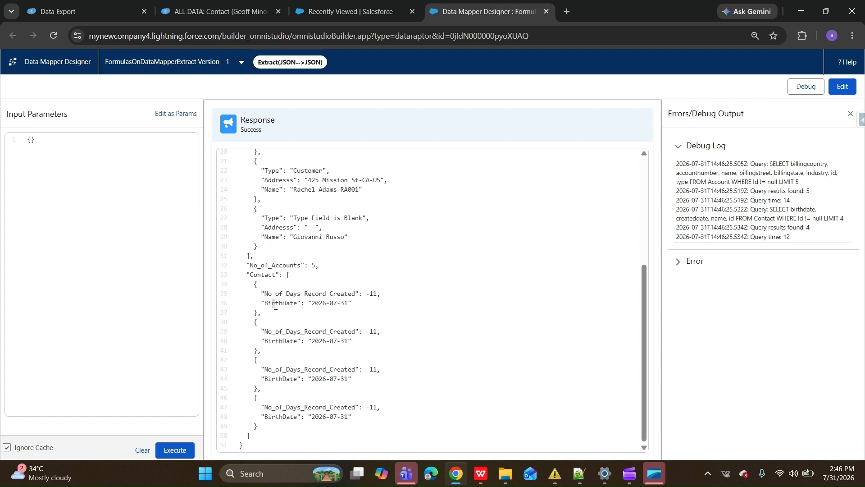
drag(276, 306, 294, 305)
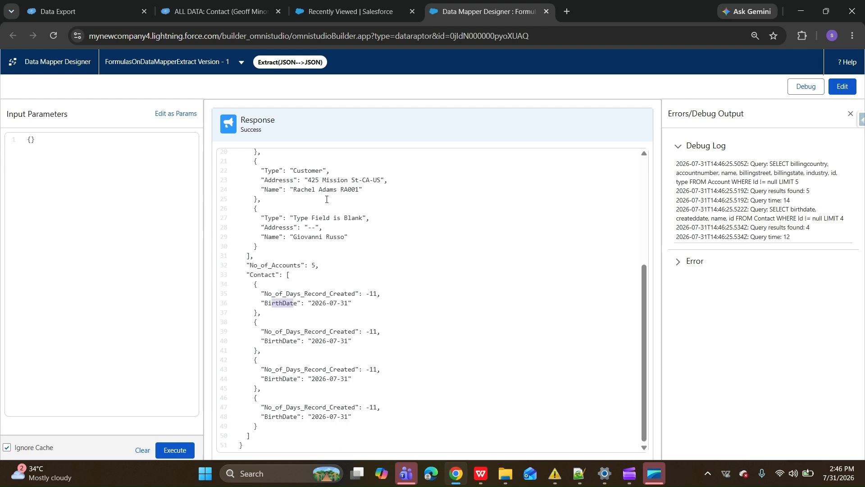
Check the Birthdate column in the Data Export results and the contact record's Birthdate field, then return to the Data Mapper Designer
click(28, 10)
click(149, 300)
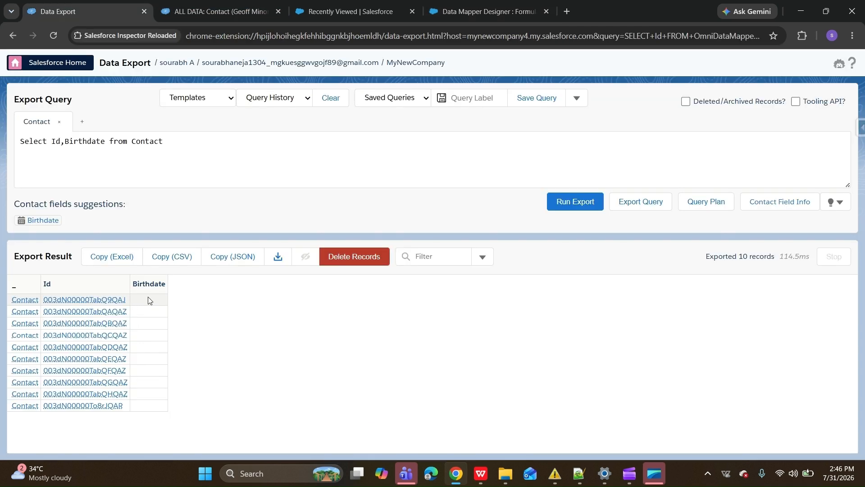
click(229, 9)
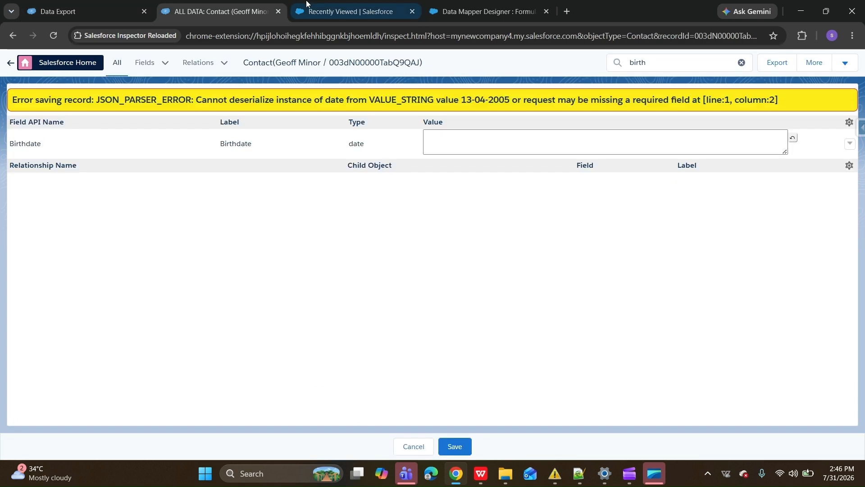
click(474, 13)
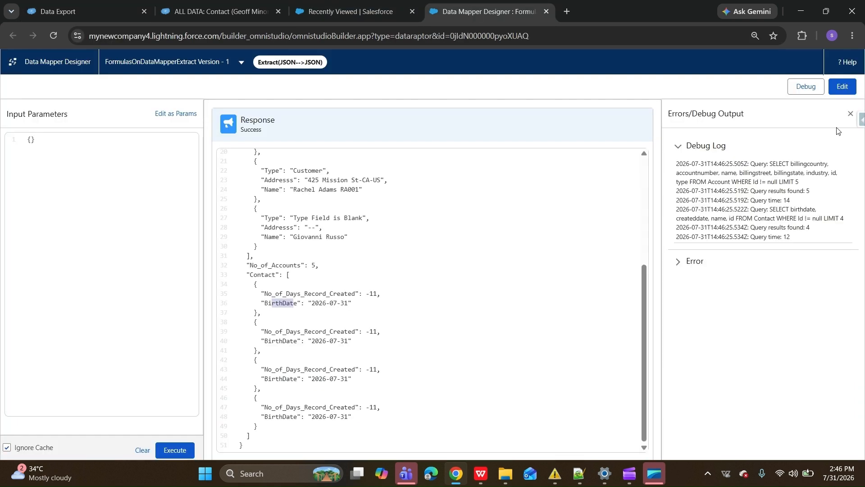
Return to editing and review the TODAY() else value in Formula 6
click(843, 86)
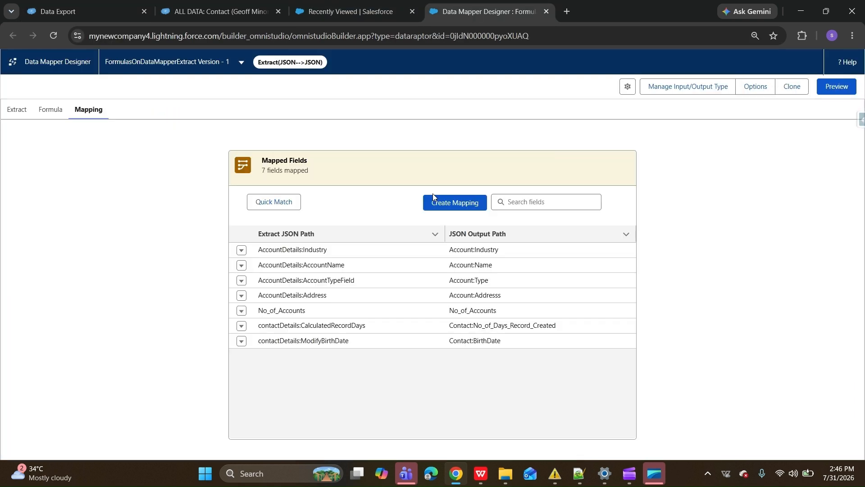
click(44, 113)
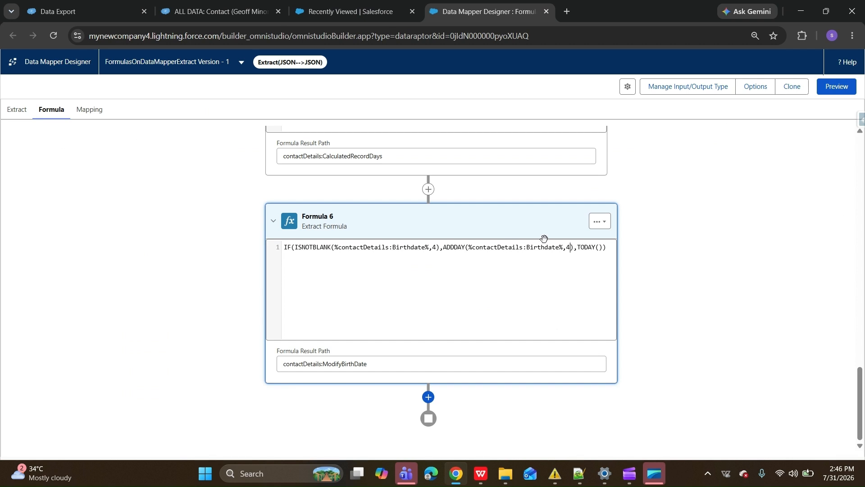
drag(581, 249, 601, 247)
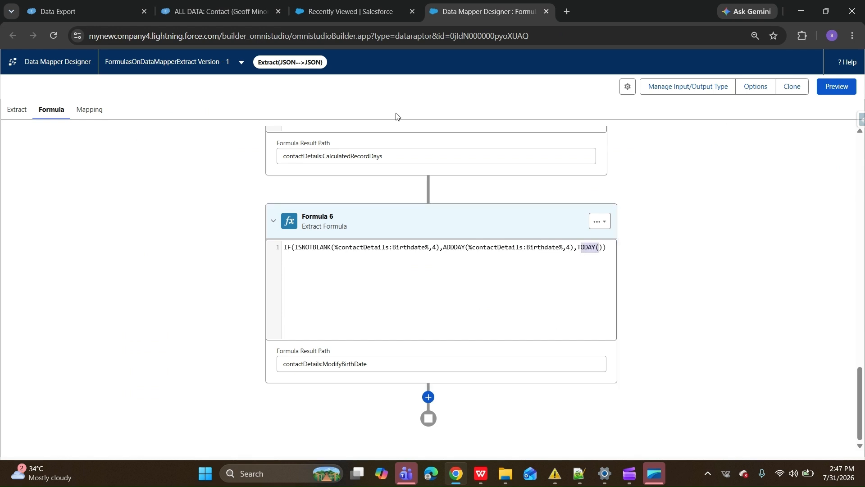
Reopen the preview and compare the Contact BirthDate values with the current system date
click(847, 95)
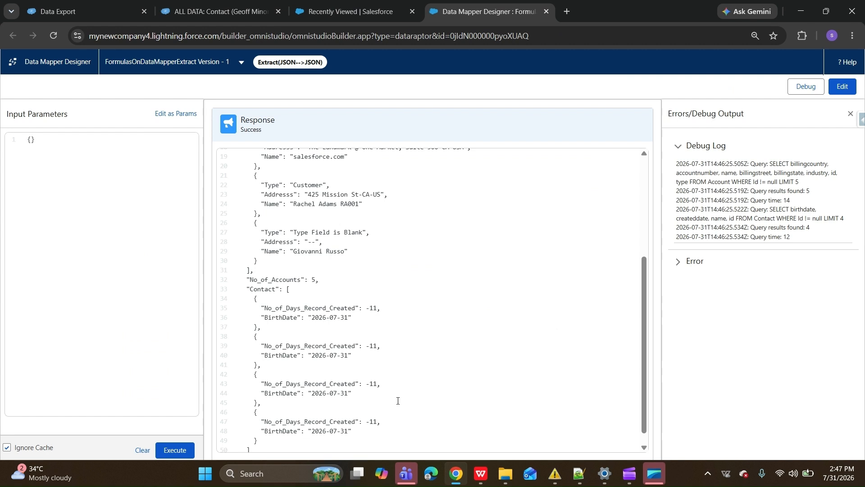
drag(374, 319, 312, 318)
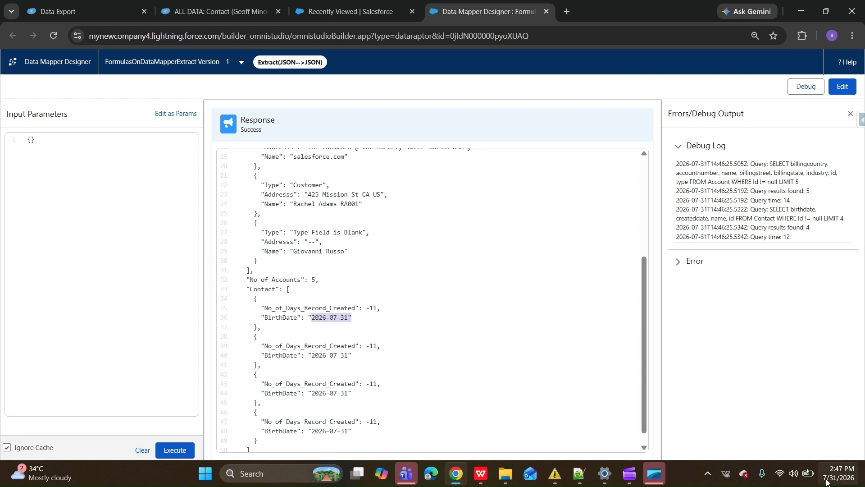
mouse_move(845, 482)
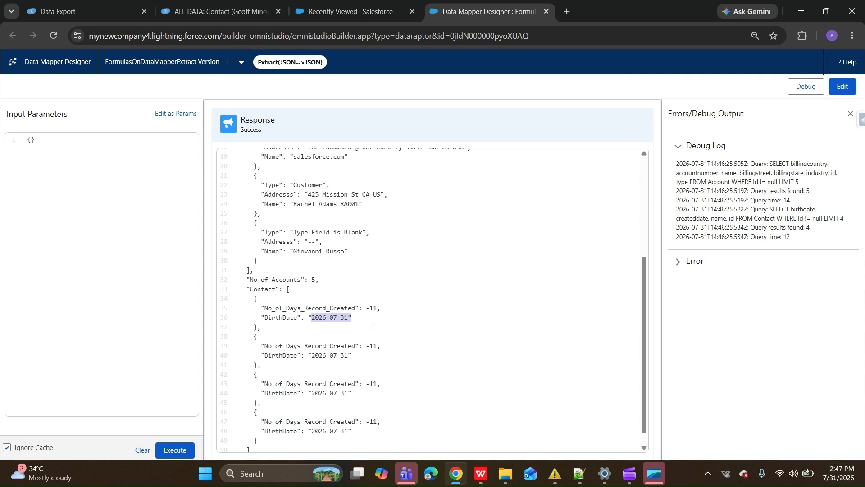
click(348, 318)
drag(350, 318, 334, 355)
drag(369, 393, 311, 383)
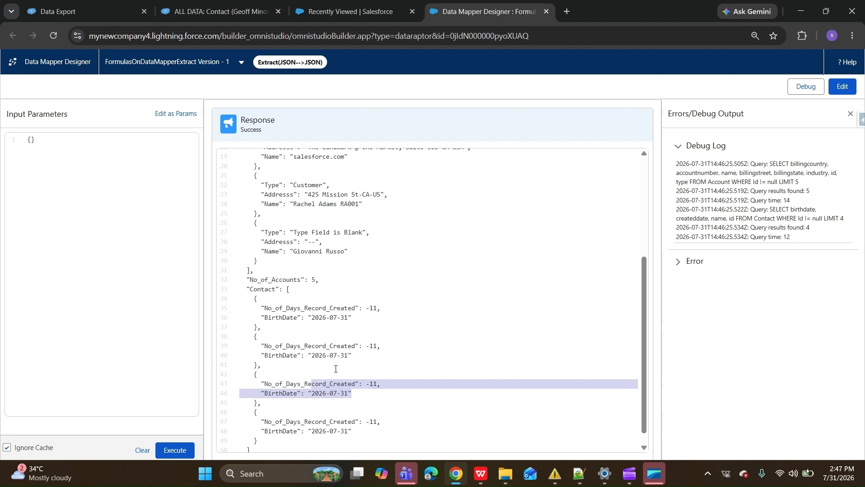
click(471, 169)
Return to editing and review the formulas in the list, from Formula 6 back up to Formula 1
click(842, 87)
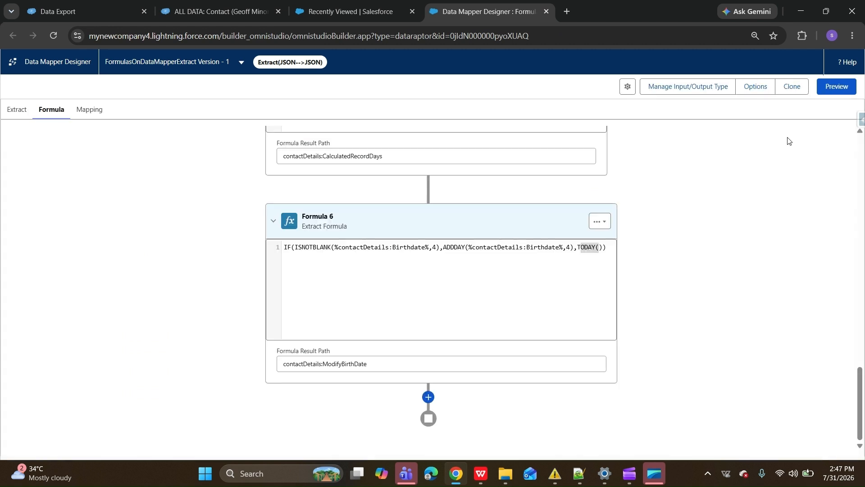
scroll(100, 223, up, 5)
scroll(99, 223, up, 8)
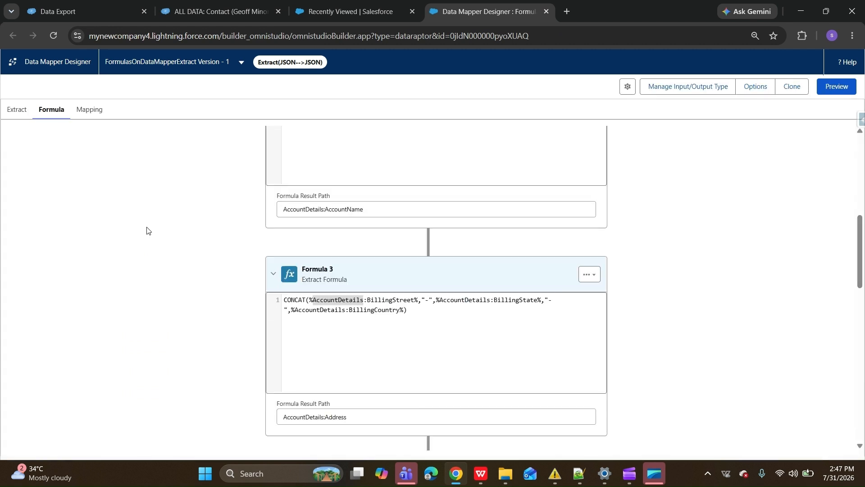
scroll(148, 230, up, 8)
scroll(378, 253, down, 1)
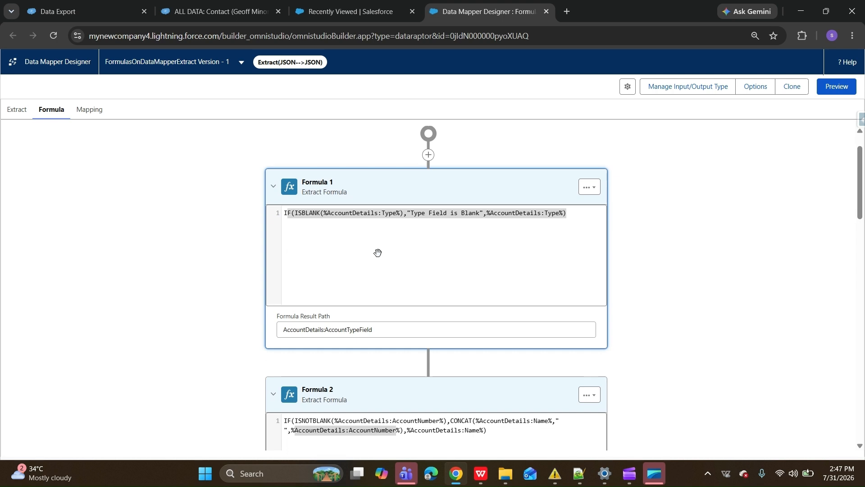
scroll(378, 252, down, 5)
scroll(377, 252, up, 2)
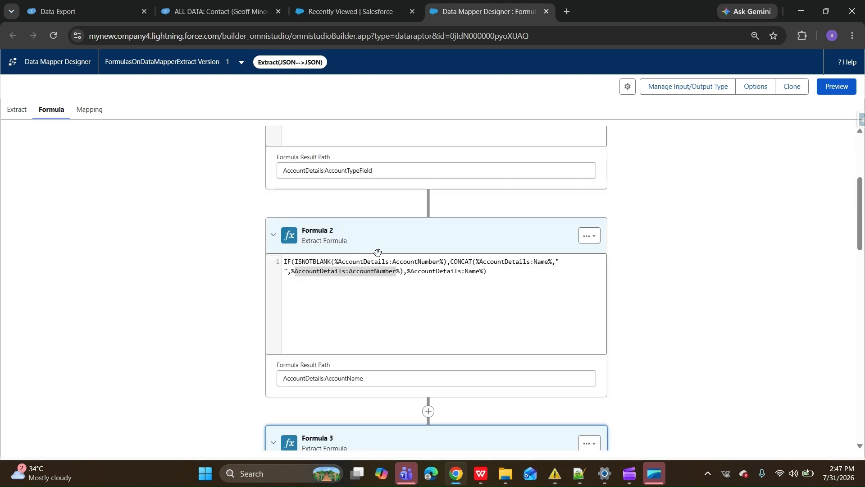
scroll(377, 253, up, 3)
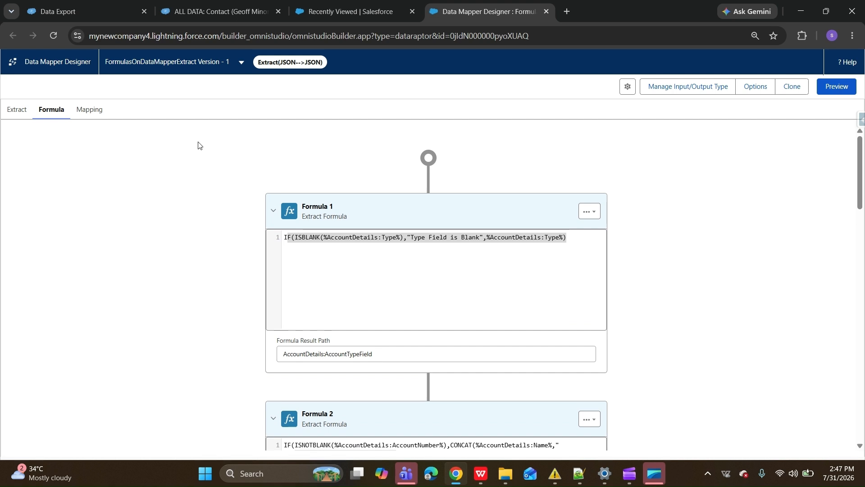
Review the Account and Contact extraction objects with their filters and limits, then the list of mapped fields
click(17, 110)
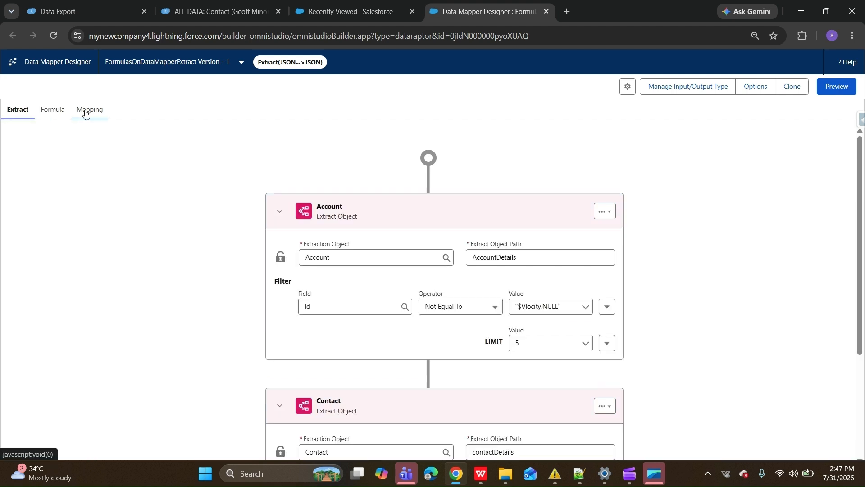
scroll(284, 207, down, 2)
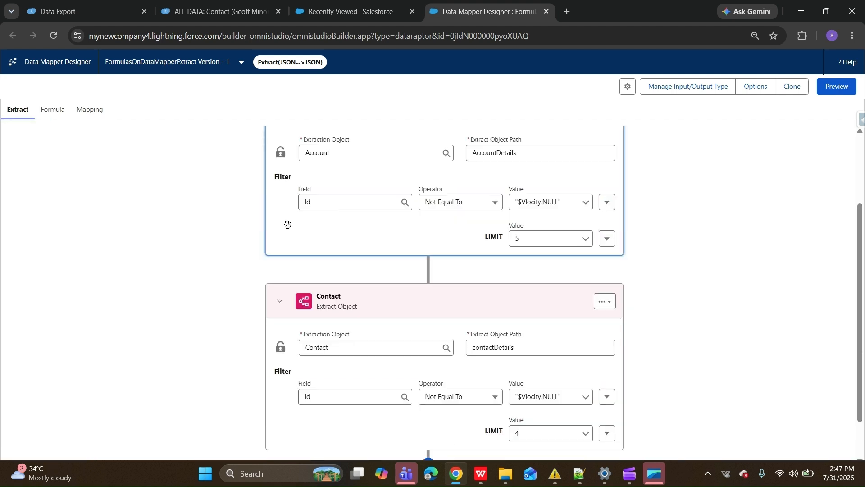
click(90, 109)
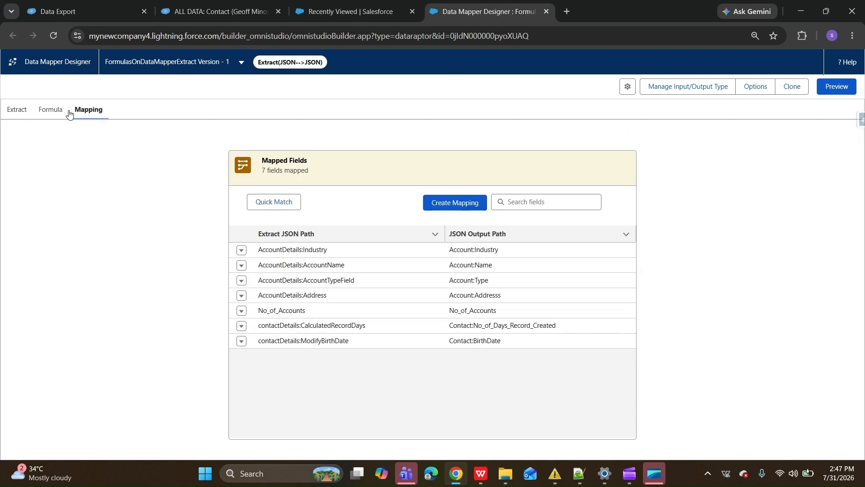
click(17, 109)
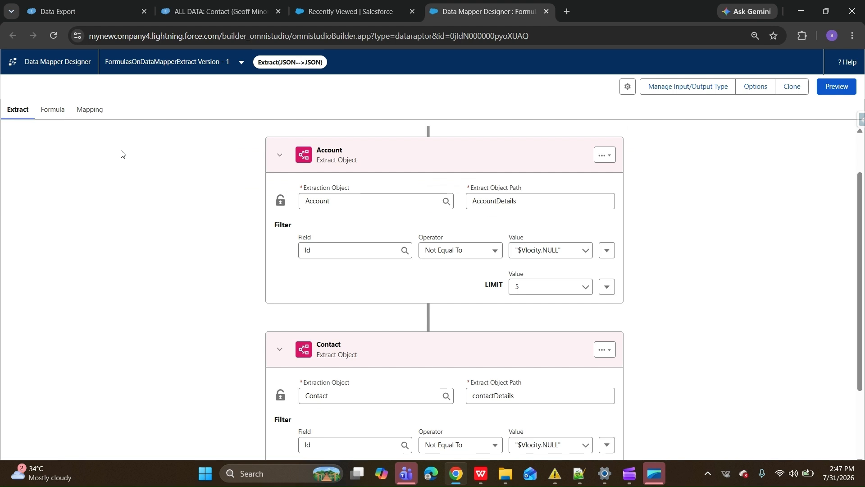
click(62, 112)
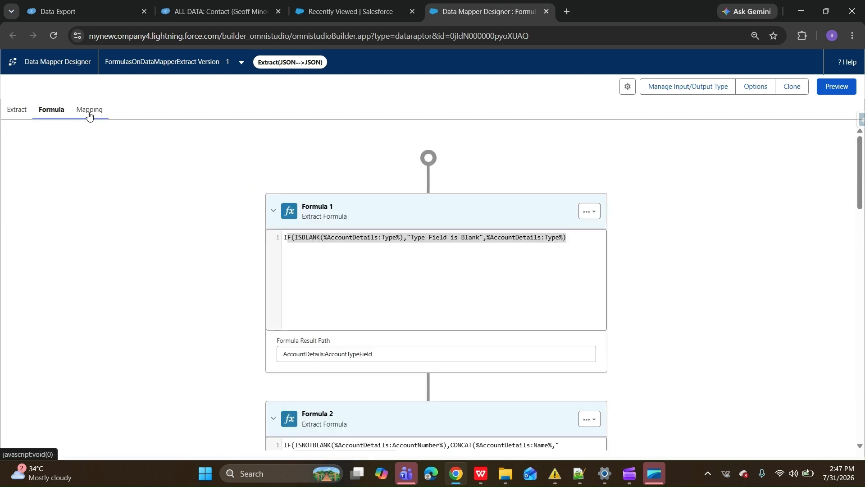
click(17, 110)
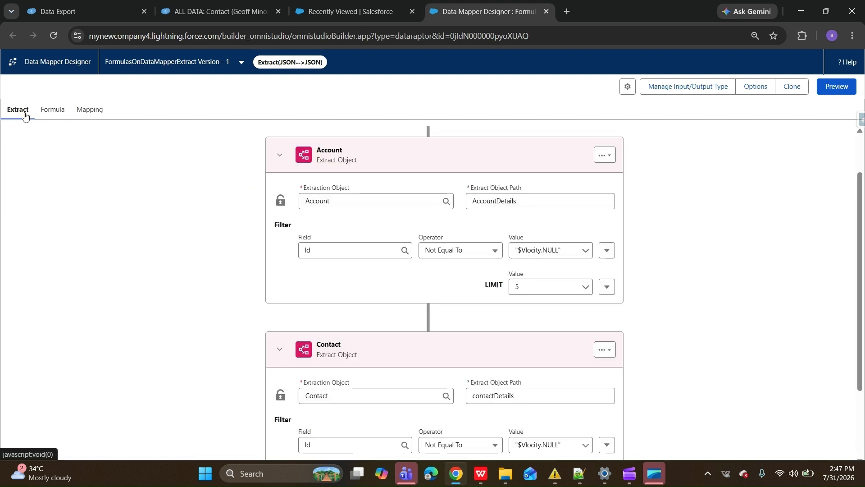
Start a new field mapping with AccountDetails:IsActive as its Extract JSON Path
click(89, 109)
click(454, 203)
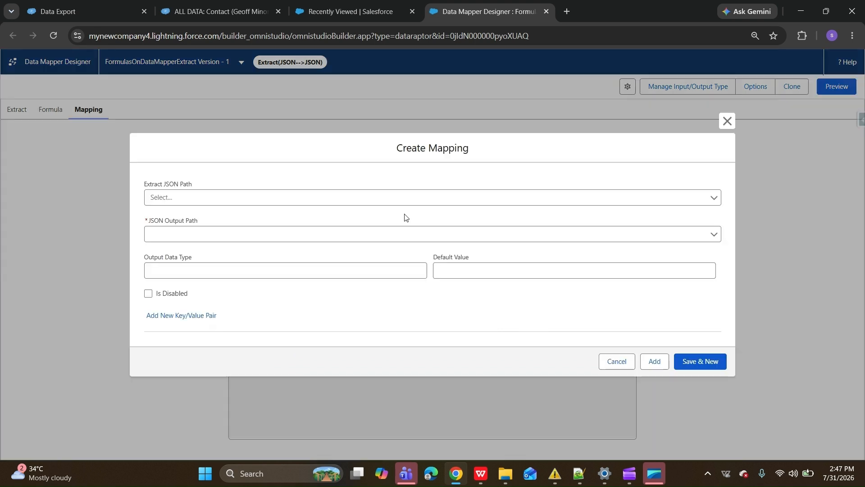
click(190, 198)
text(acco)
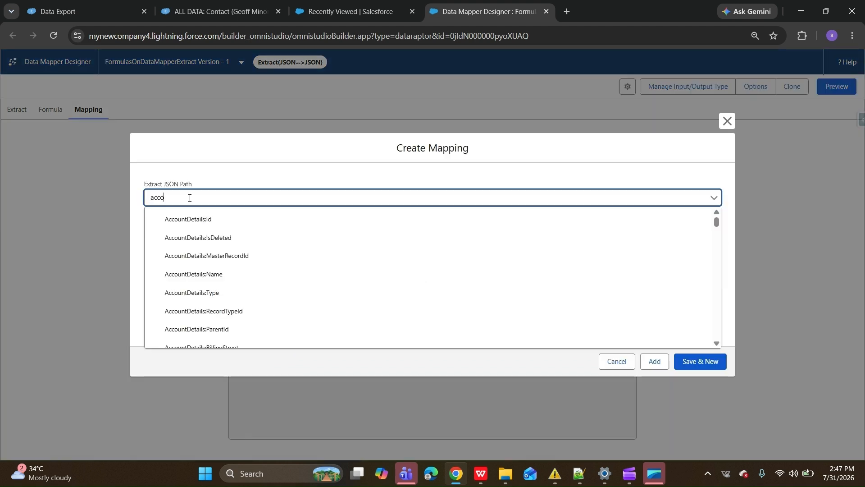
text(unt)
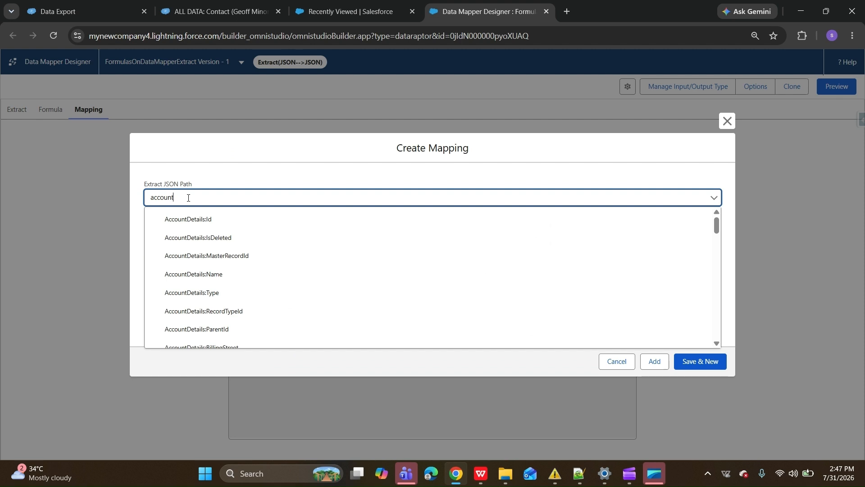
text(De)
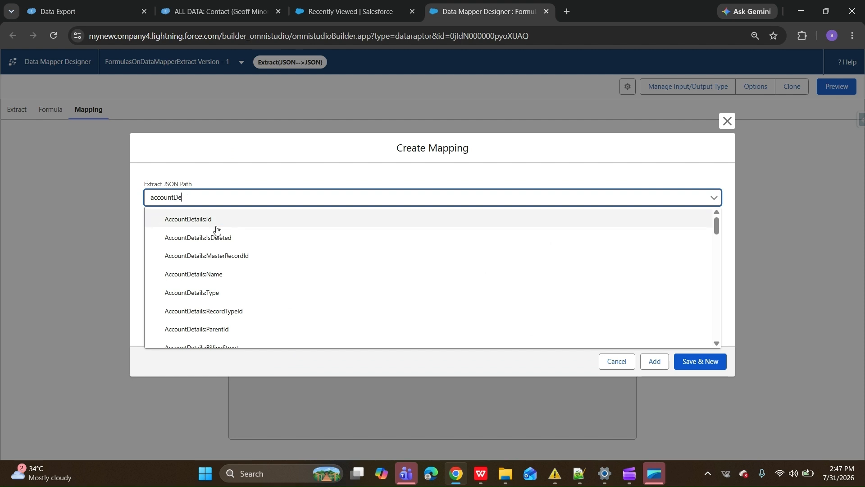
text(tails:Ac)
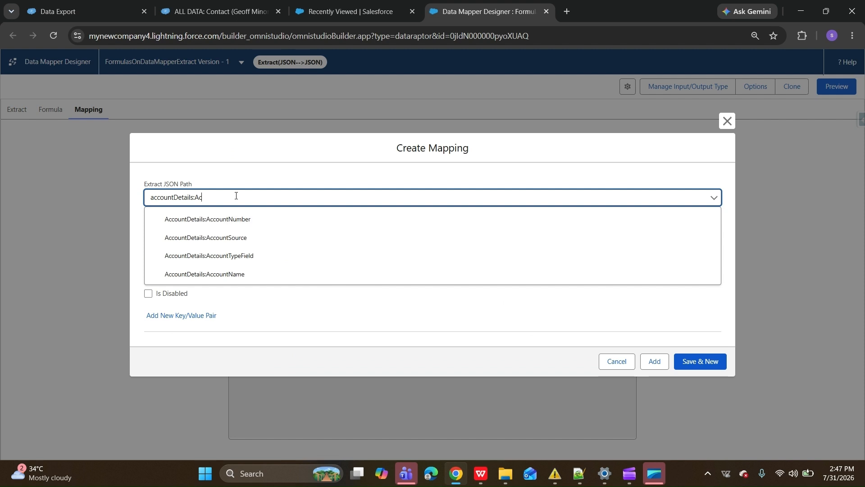
key(BackSpace)
key(BackSpace)
text(is)
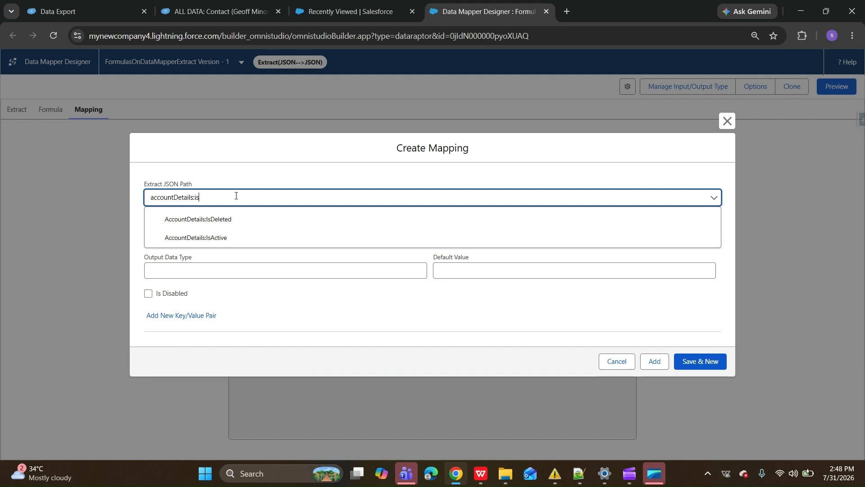
click(222, 232)
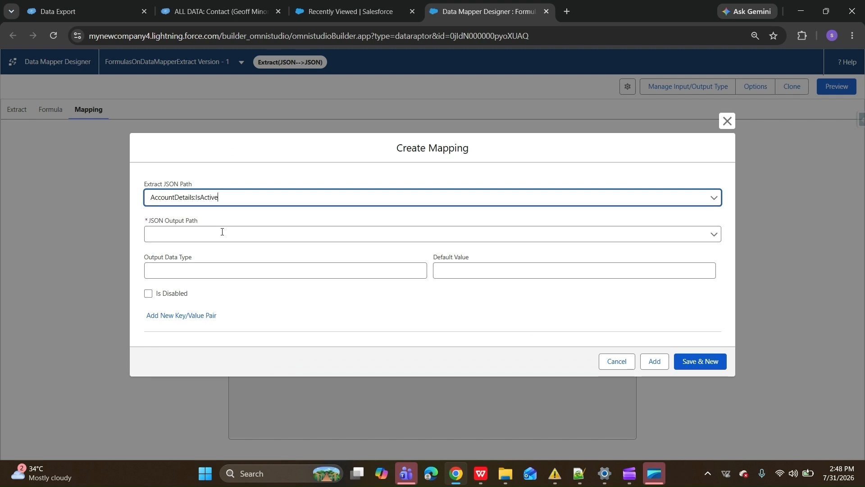
Set the new mapping's JSON Output Path to Account:IsActive and add it to the mapped fields
click(220, 231)
text(IS)
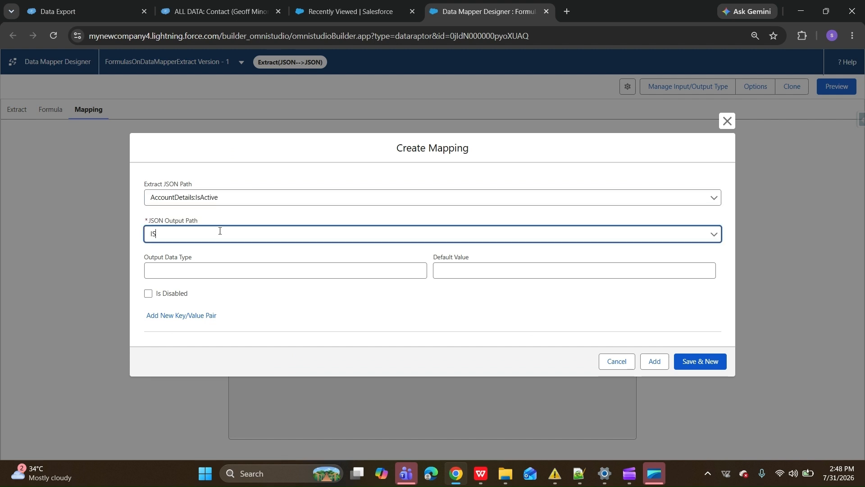
key(BackSpace)
text(sActive)
key(Home)
text(Account:)
click(665, 362)
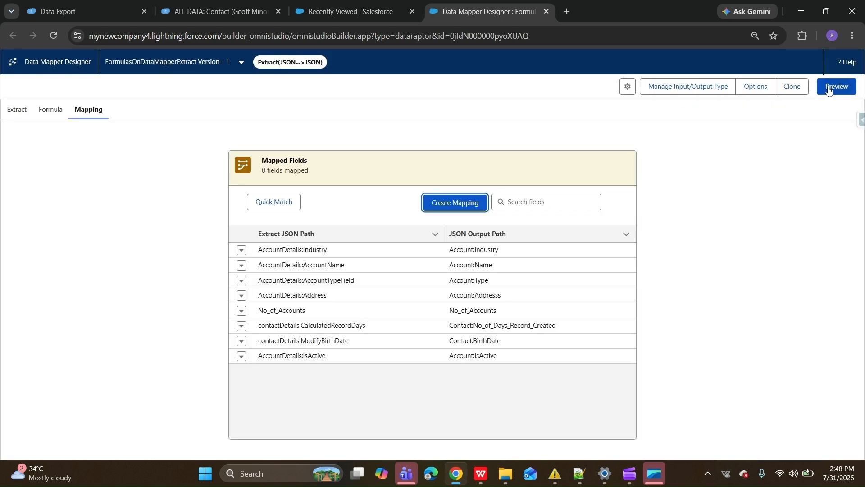
Execute the Data Mapper in the preview and check the IsActive values of the accounts in the response
click(828, 87)
click(175, 450)
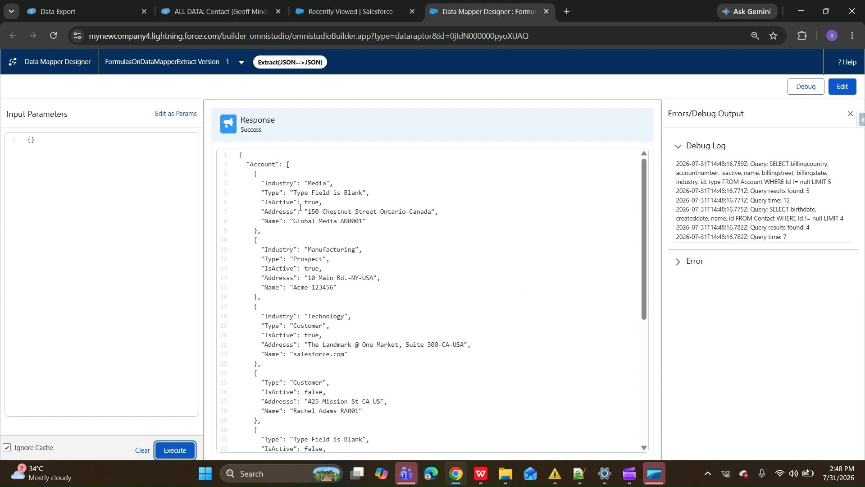
drag(261, 203, 310, 203)
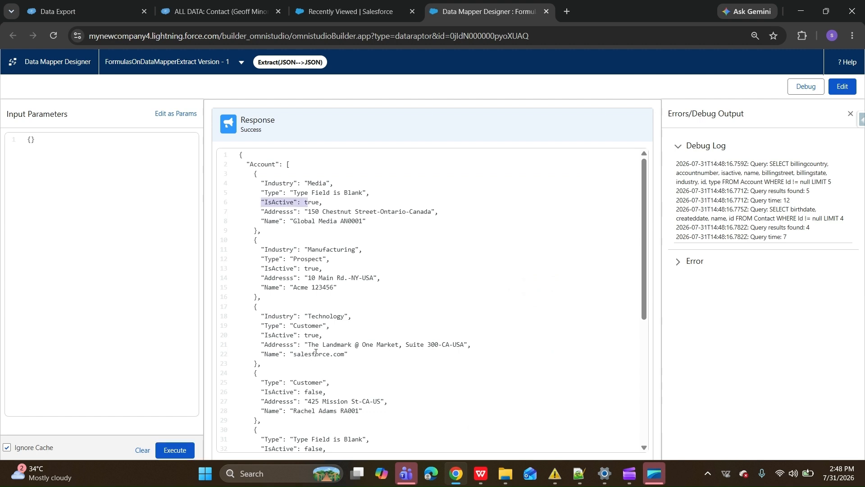
Return to editing and save a key/value pair on the AccountDetails:IsActive mapping that converts true to Yes
click(843, 87)
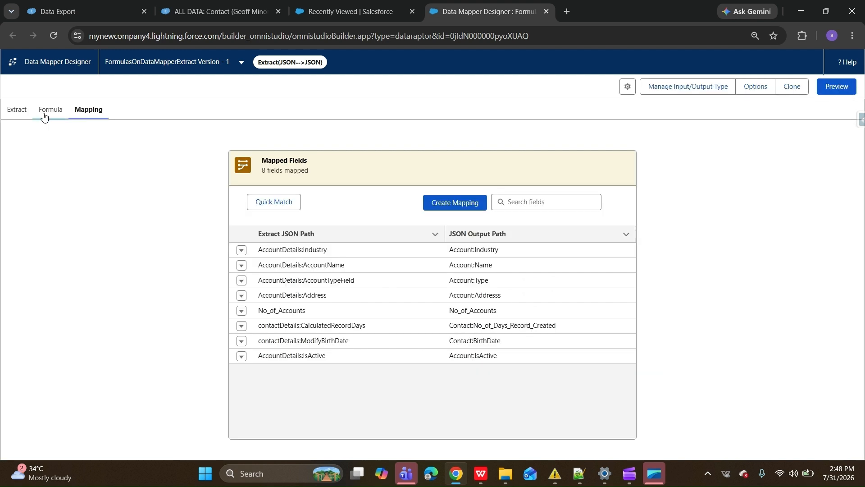
click(17, 110)
click(81, 114)
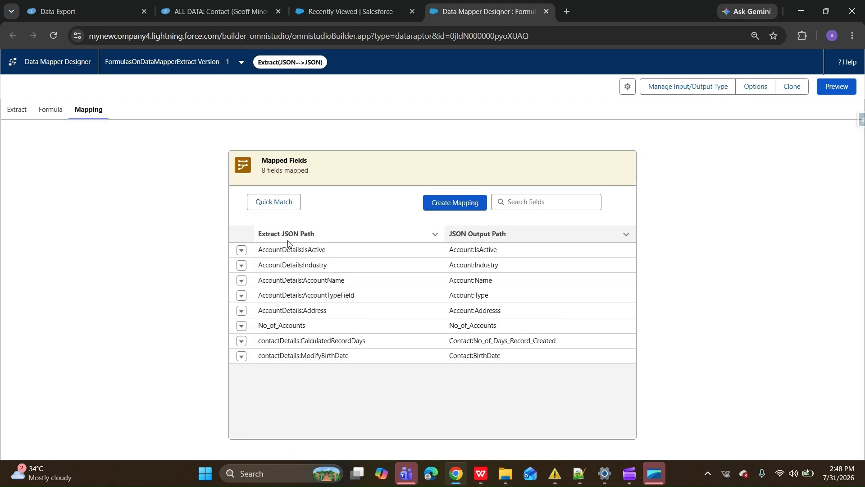
click(241, 252)
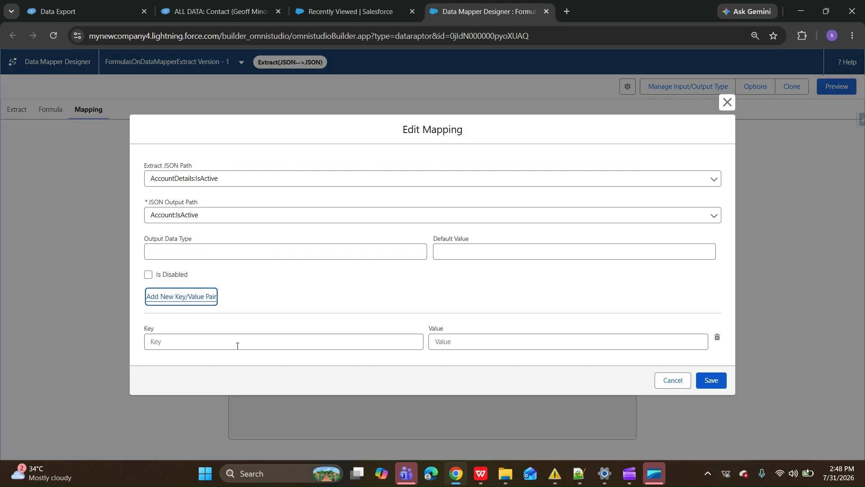
click(220, 337)
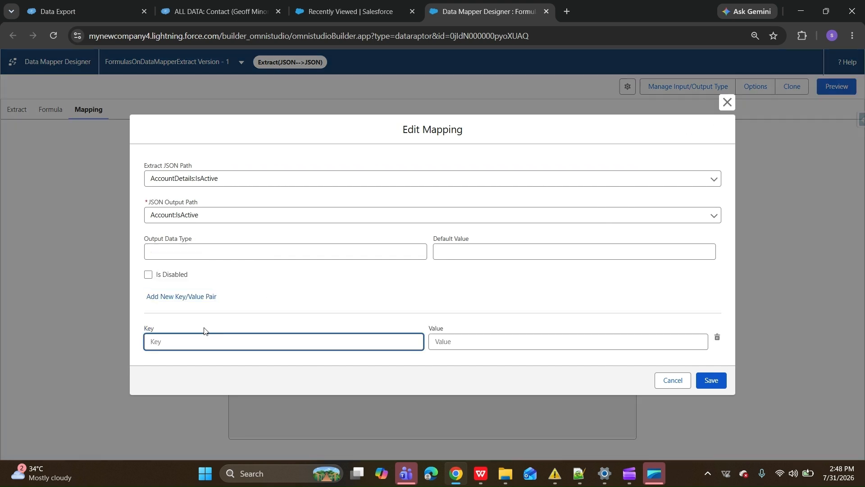
text(true)
click(450, 343)
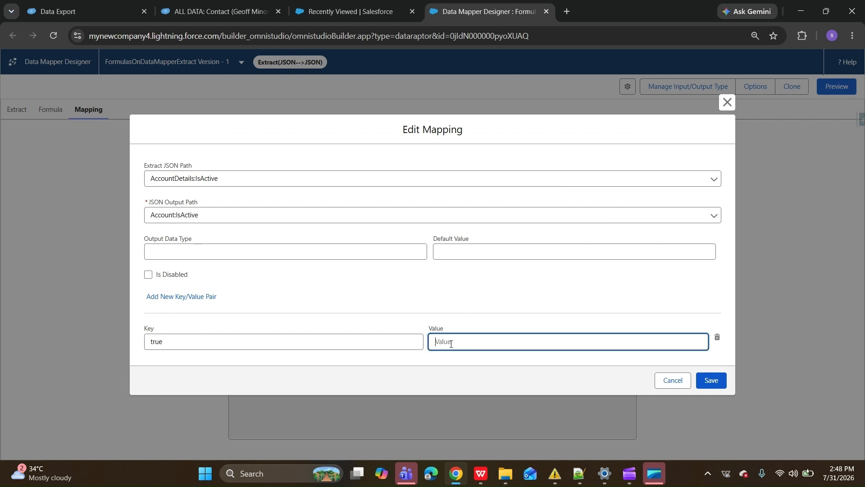
text(Yes)
click(712, 381)
Execute the preview again and compare the IsActive values across the active and inactive accounts in the response
click(845, 84)
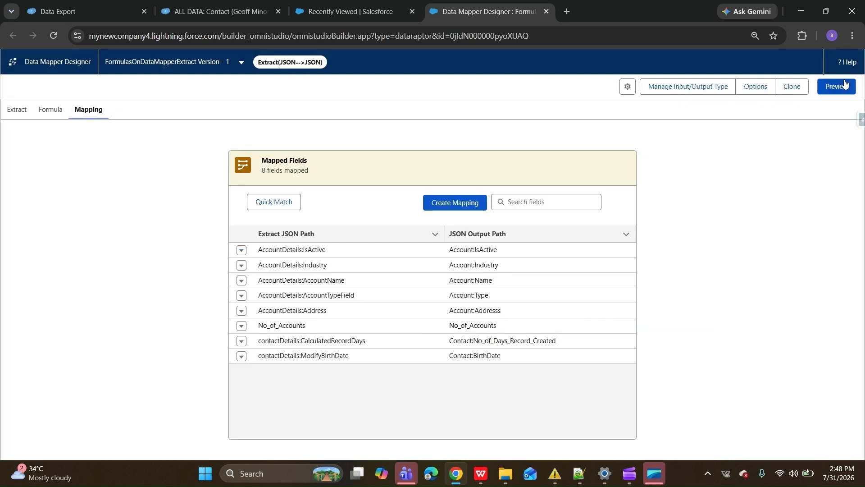
click(176, 454)
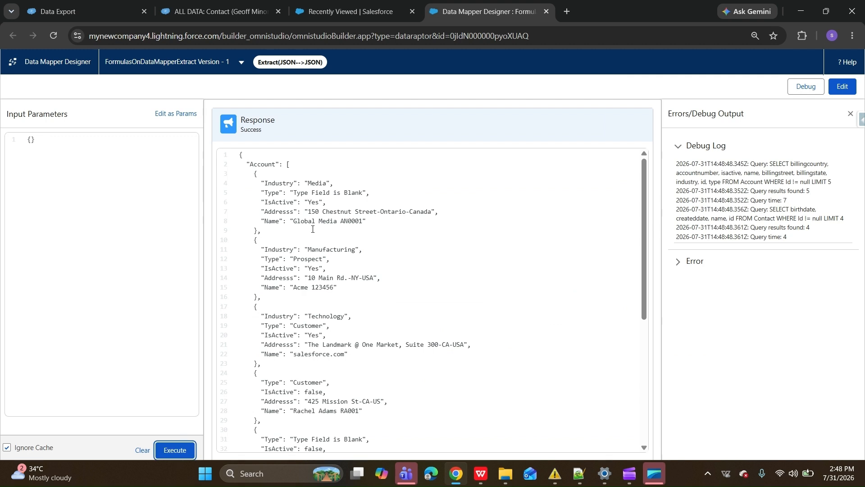
drag(324, 202, 305, 203)
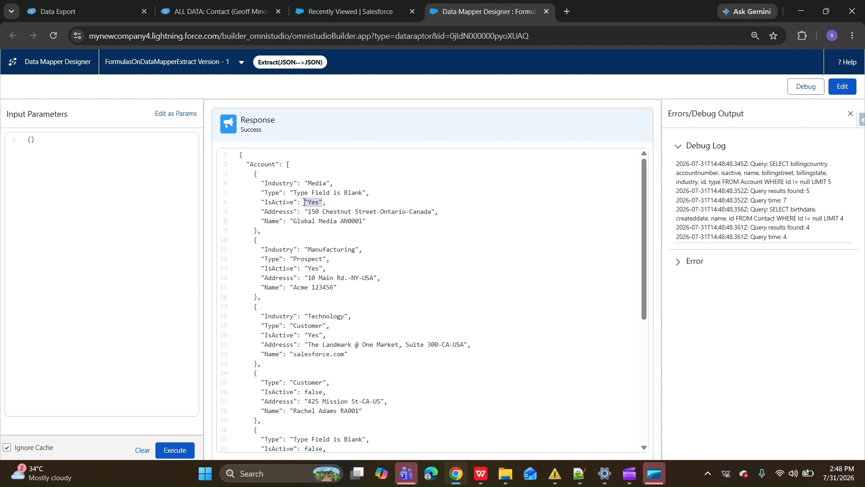
click(254, 175)
drag(254, 174, 358, 338)
click(311, 203)
double_click(317, 394)
Return to editing and save a second key/value pair on the AccountDetails:IsActive mapping that converts false to No
click(843, 86)
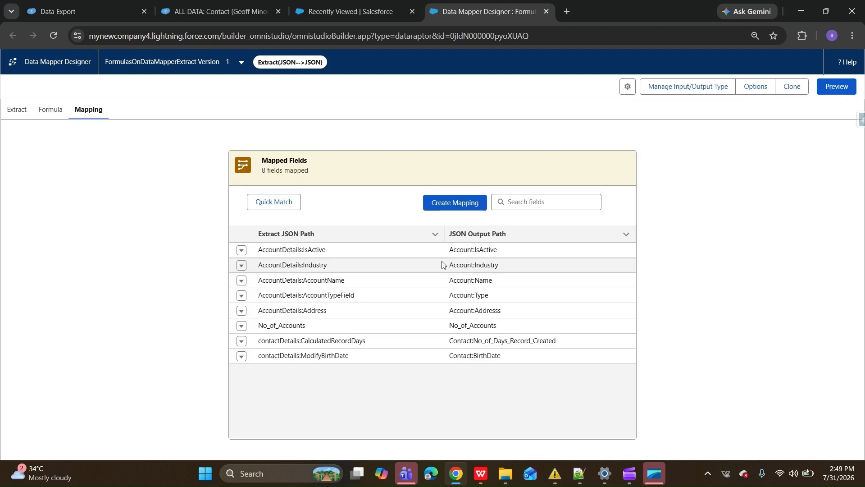
click(241, 251)
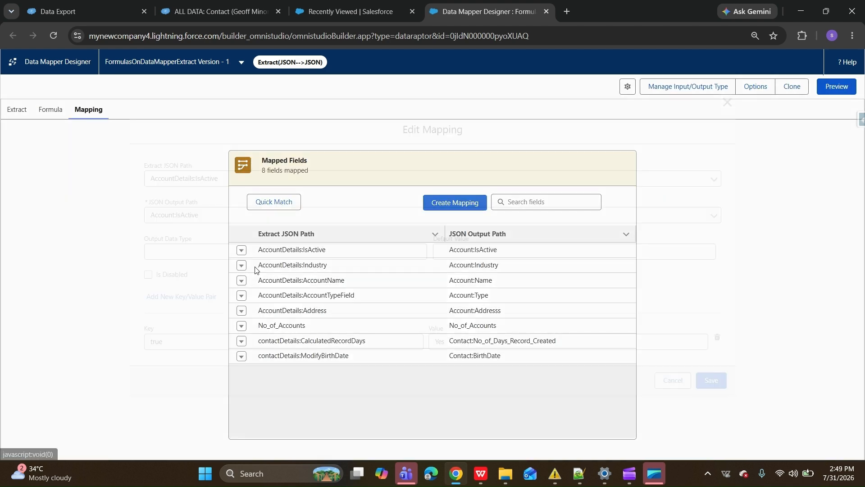
click(232, 273)
click(181, 296)
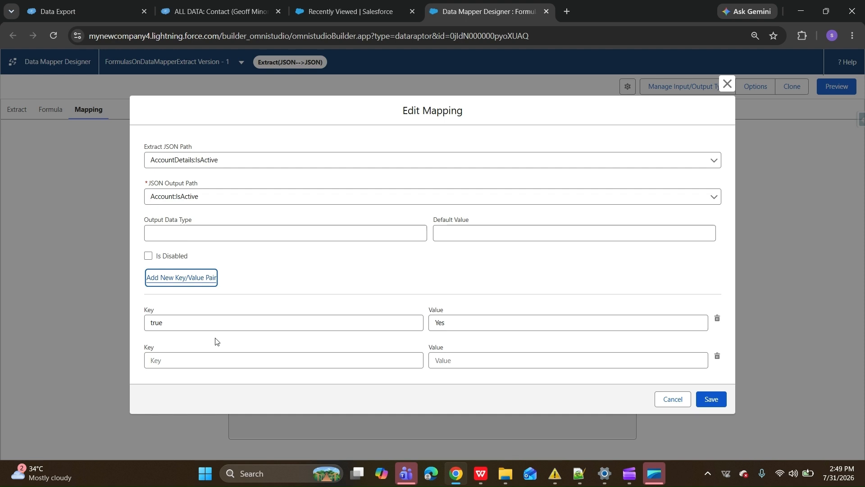
click(195, 367)
text(fa)
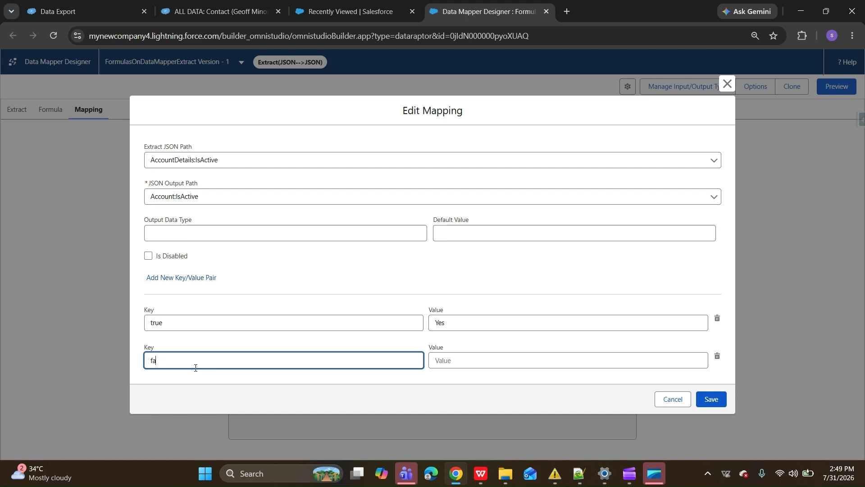
text(lse)
click(457, 356)
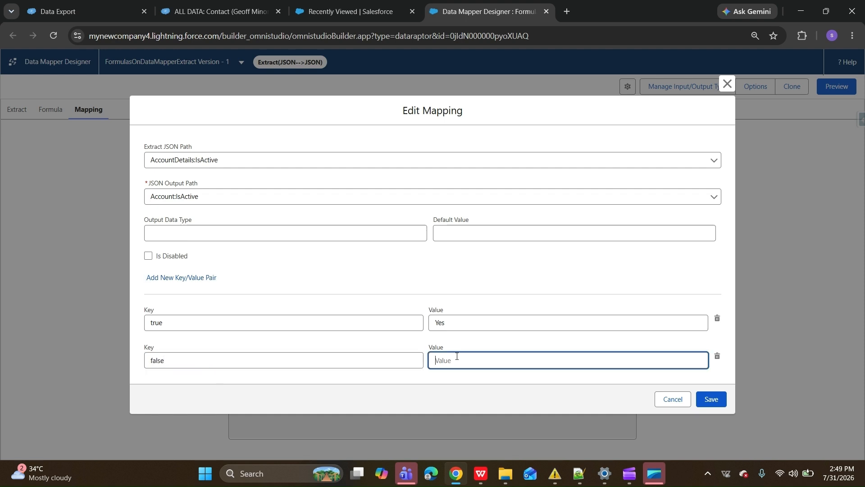
text(No)
click(711, 399)
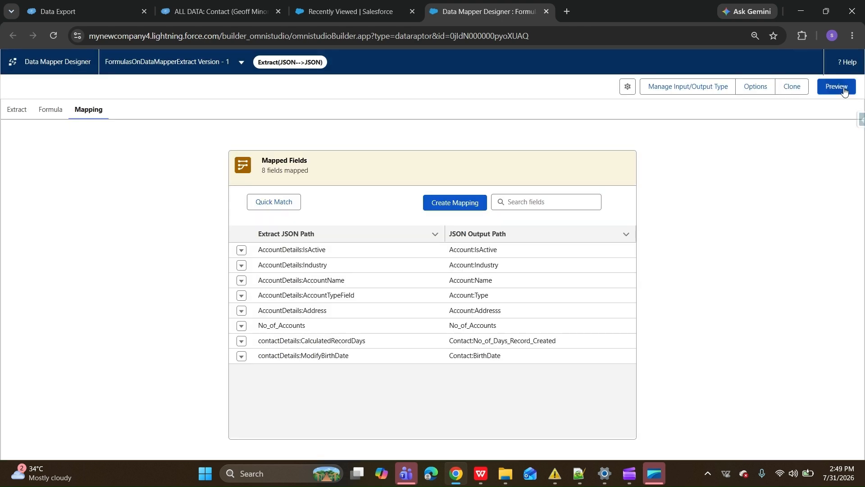
Execute the preview once more and check how both key/value pairs translate IsActive for each account
click(845, 90)
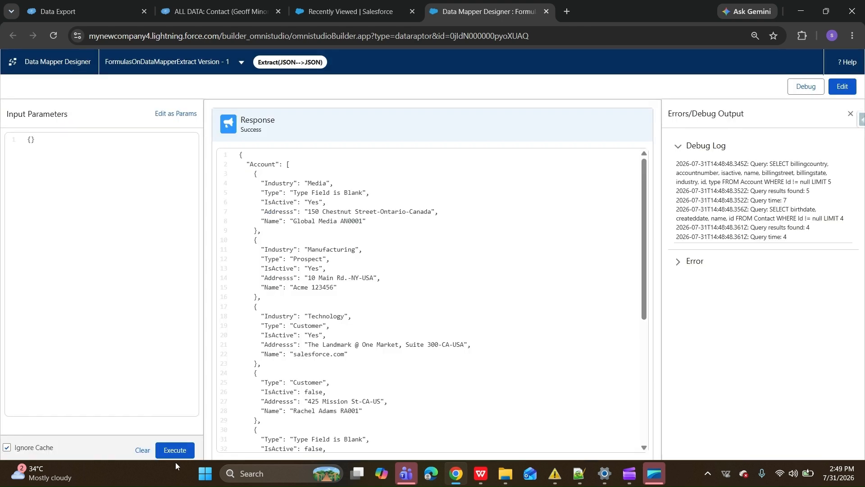
click(175, 450)
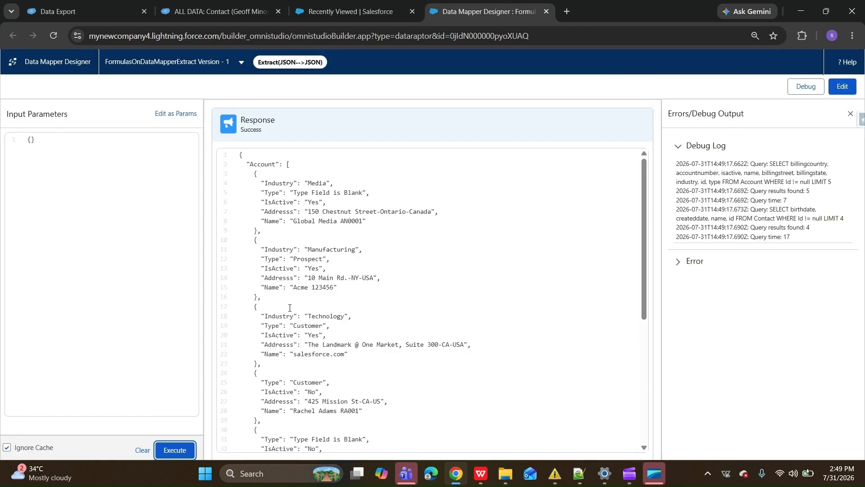
double_click(321, 270)
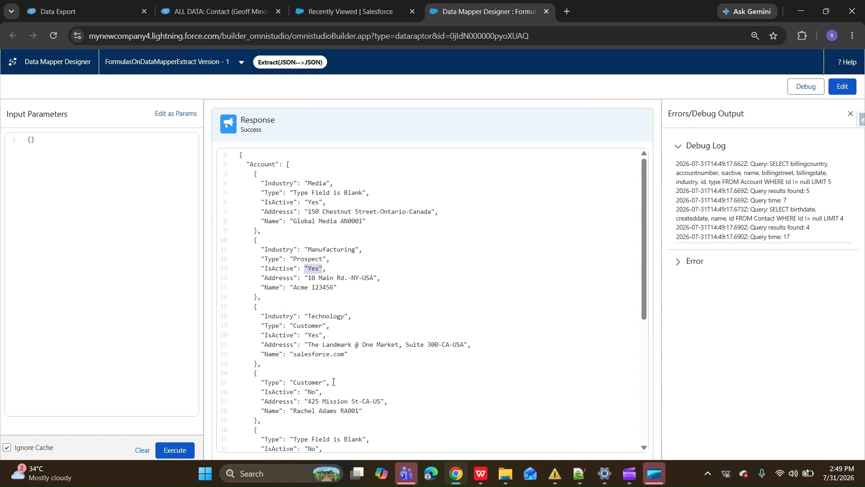
drag(302, 393, 323, 392)
double_click(311, 448)
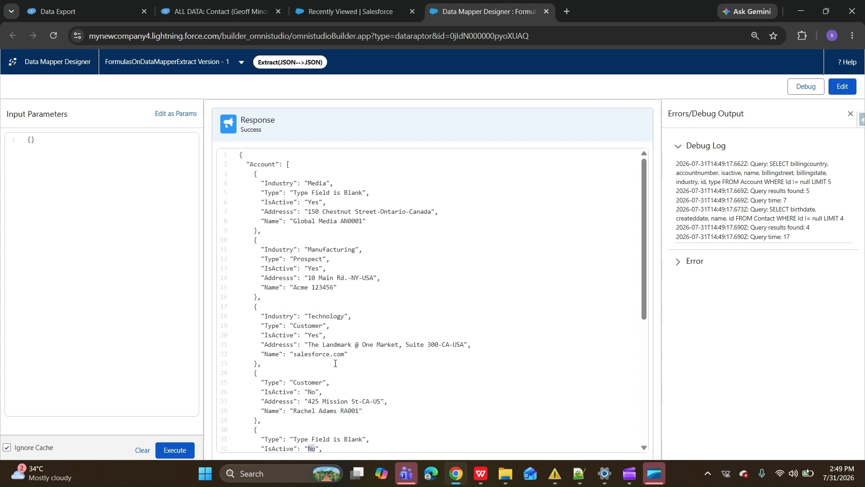